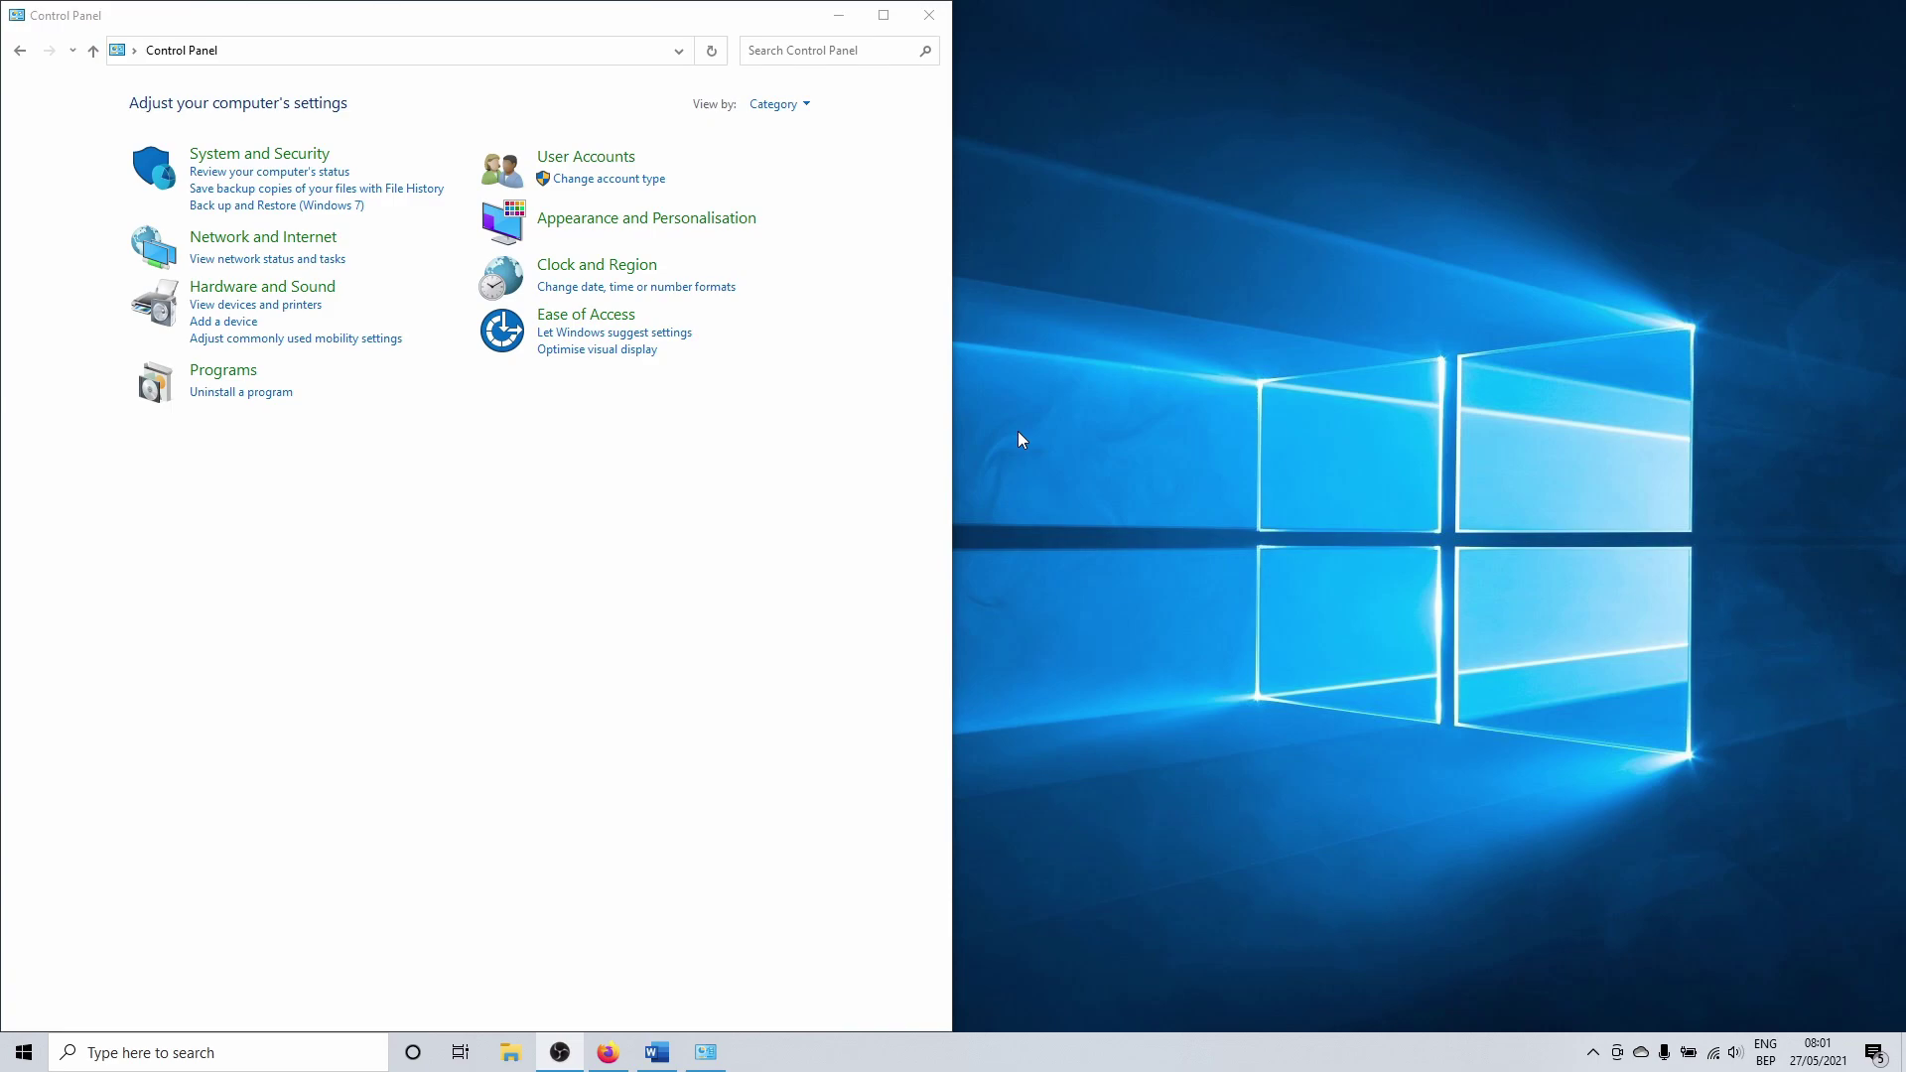
Maximize Control Panel and set View by to Large icons.
click(883, 15)
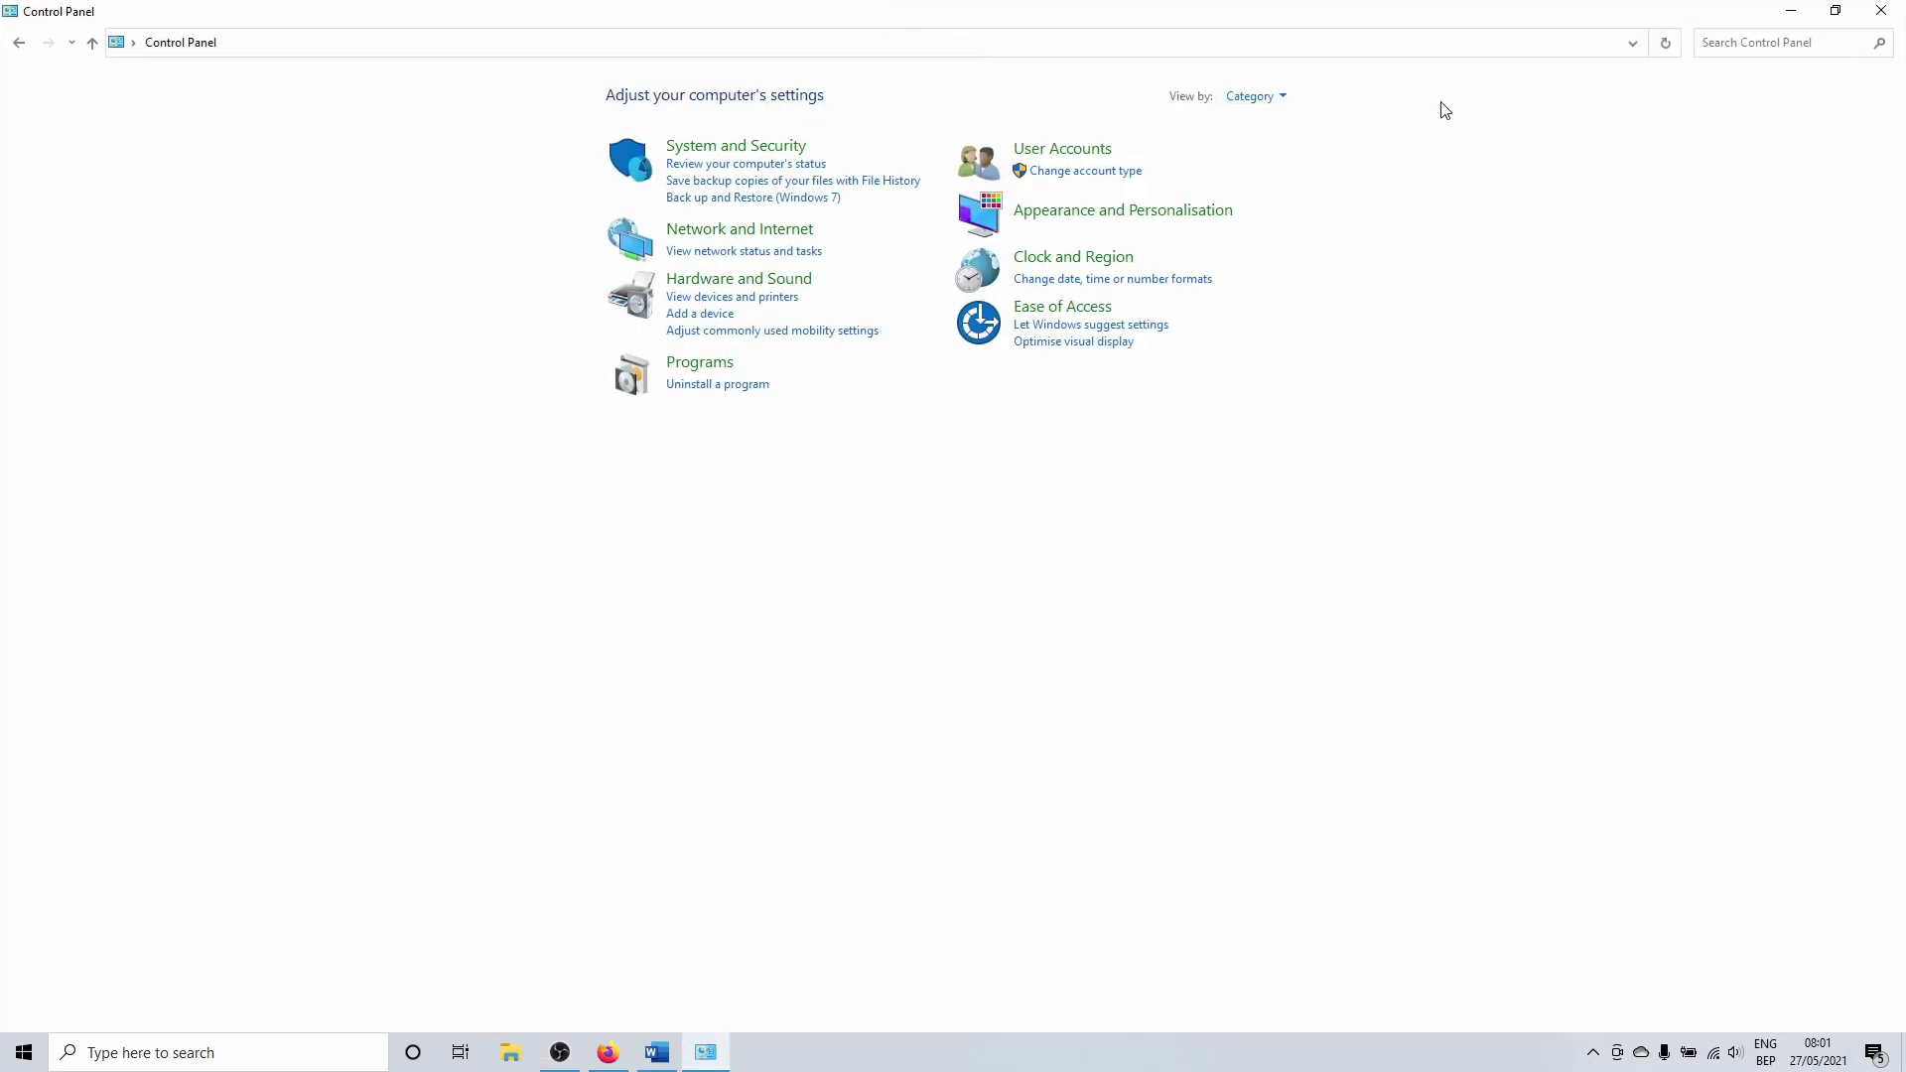
click(1274, 97)
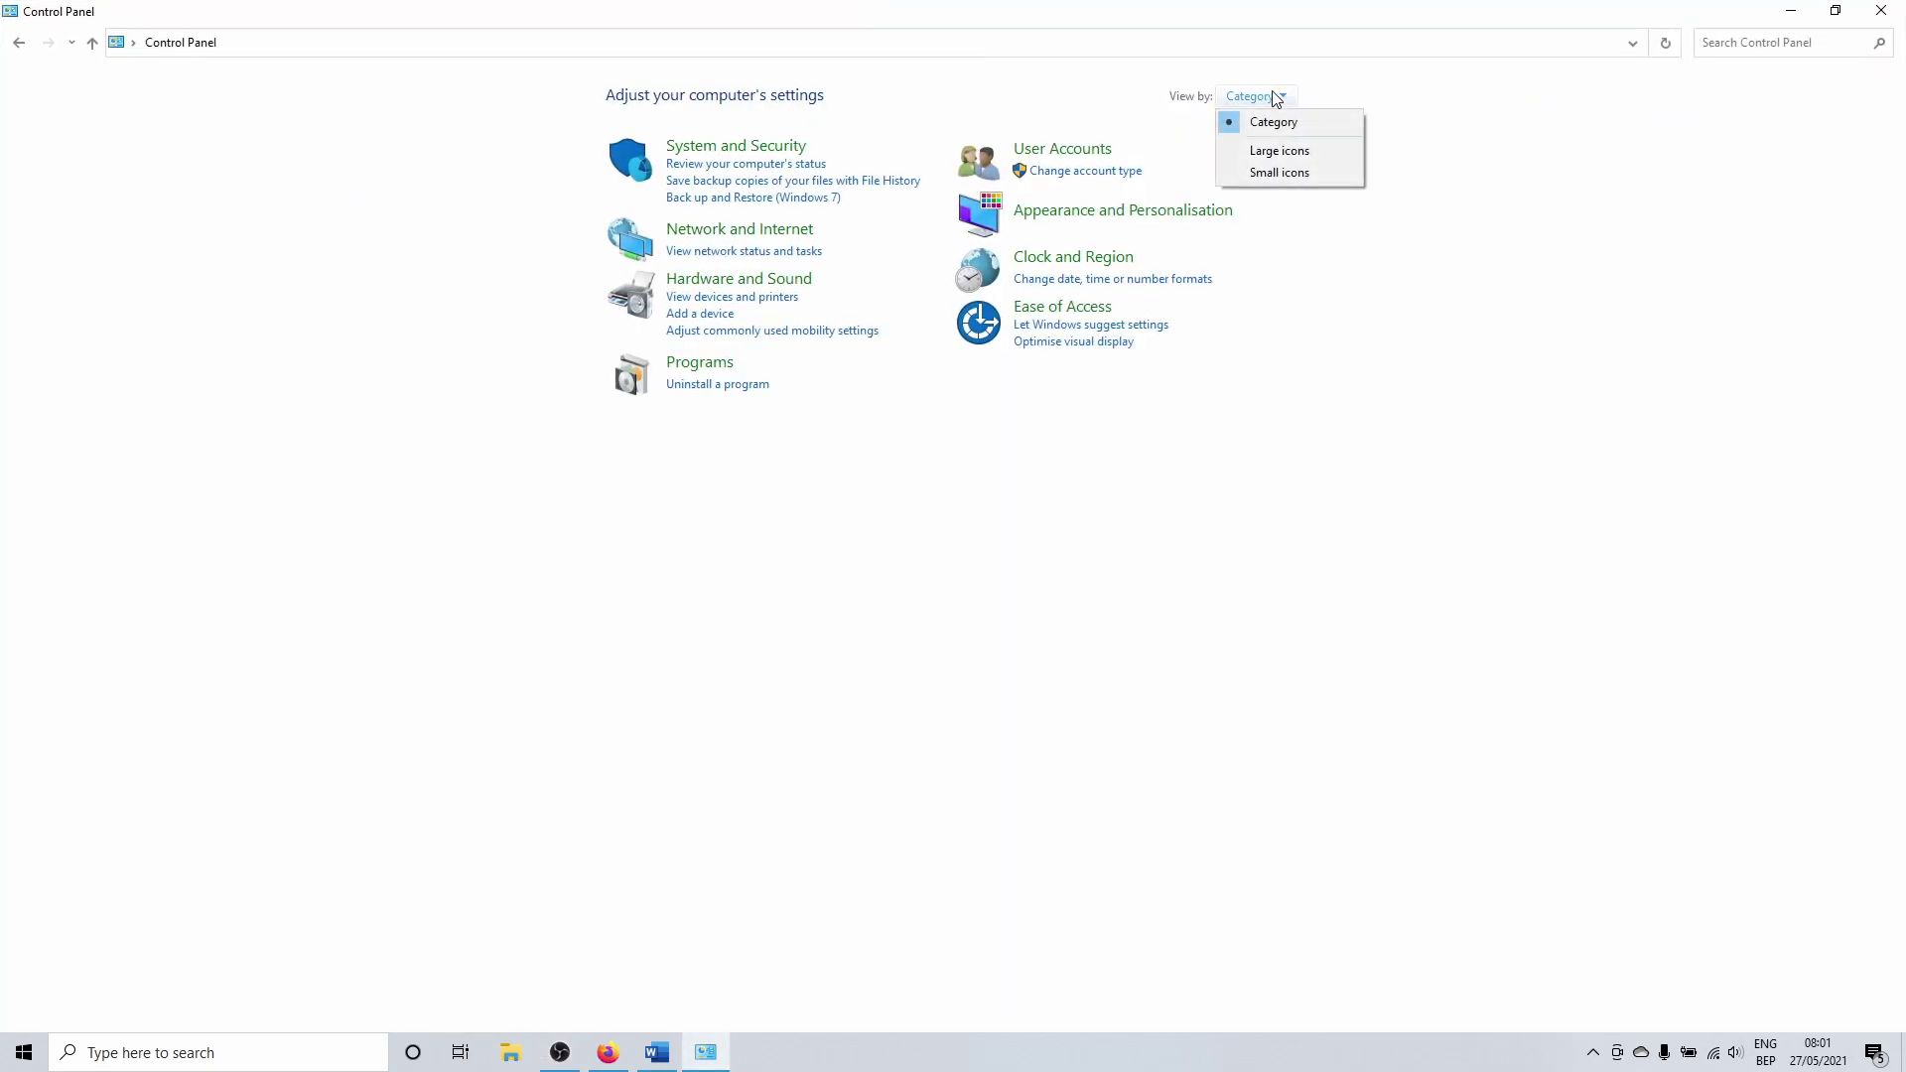
click(1279, 151)
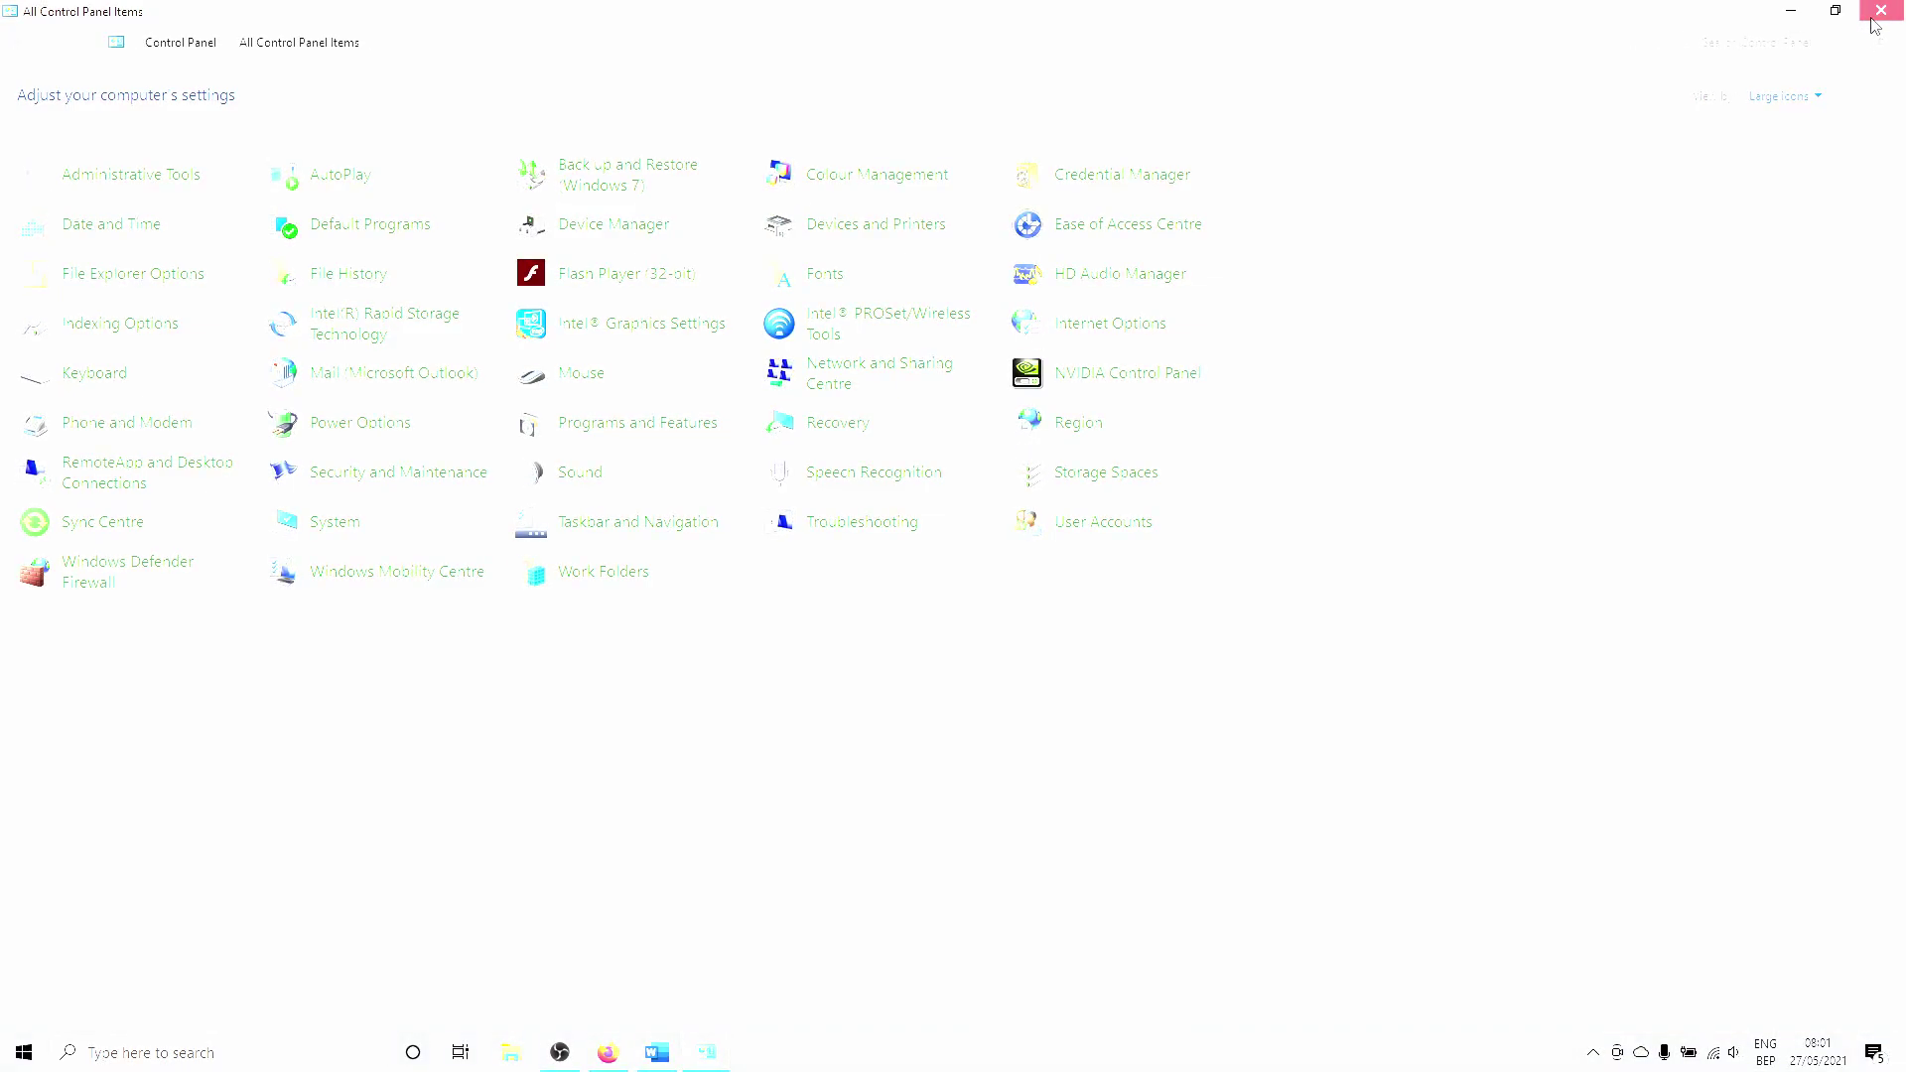
Close Control Panel, open Device Manager via a 'devi' search, and bring up Realtek High Definition Audio(SST) actions.
click(1875, 22)
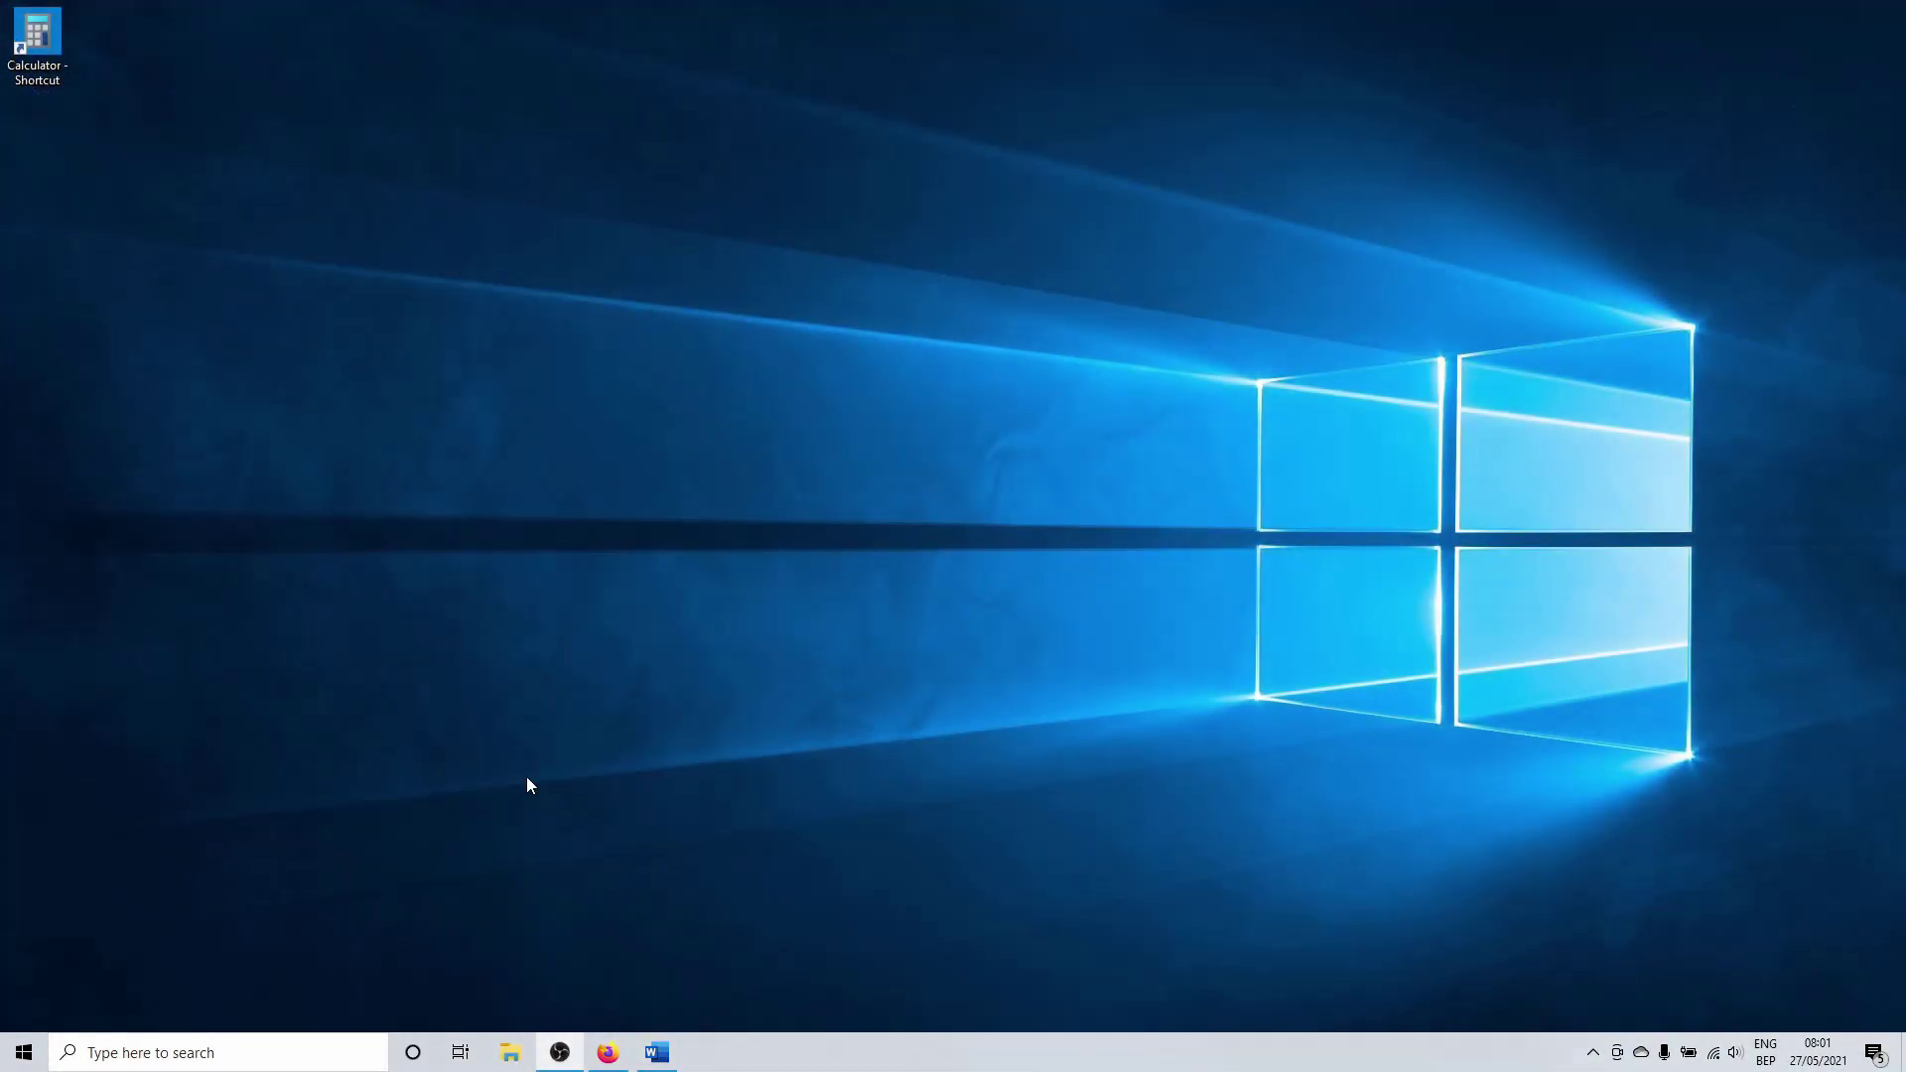
click(243, 1054)
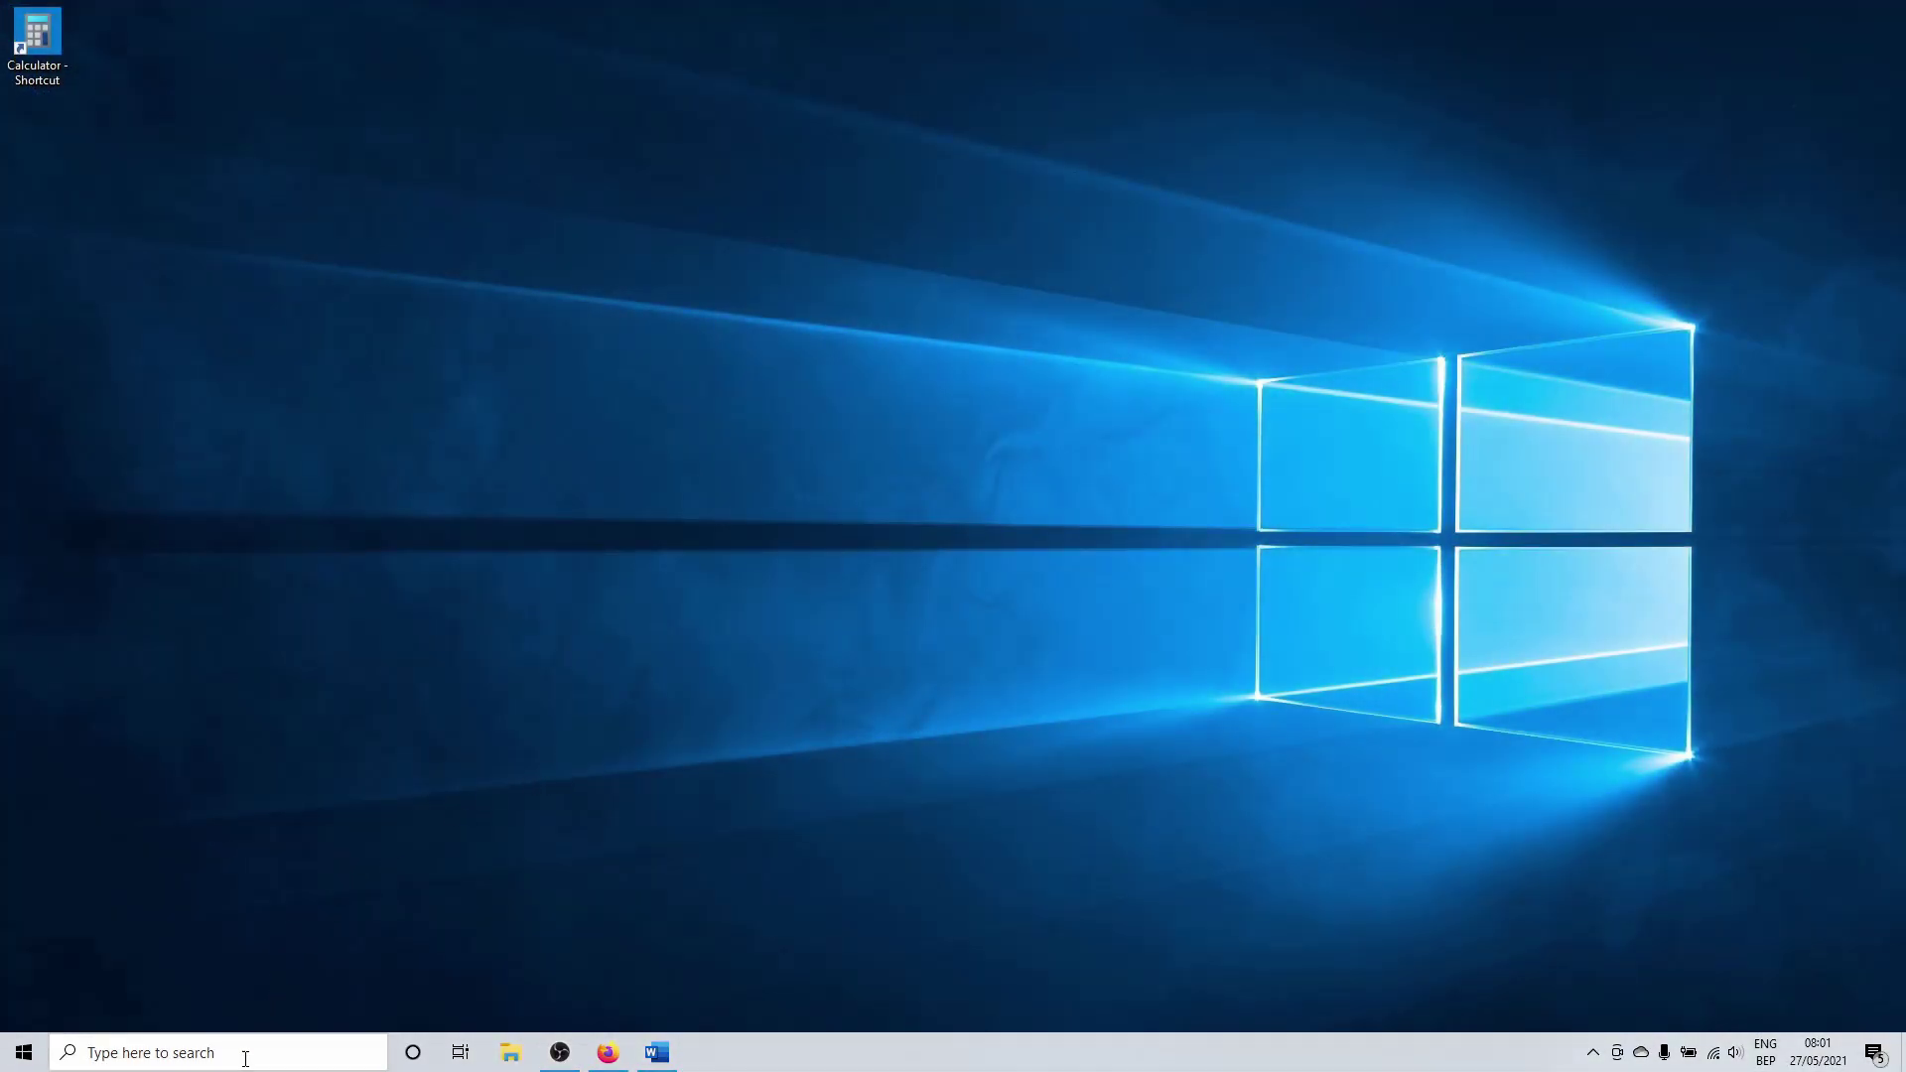
text(devi)
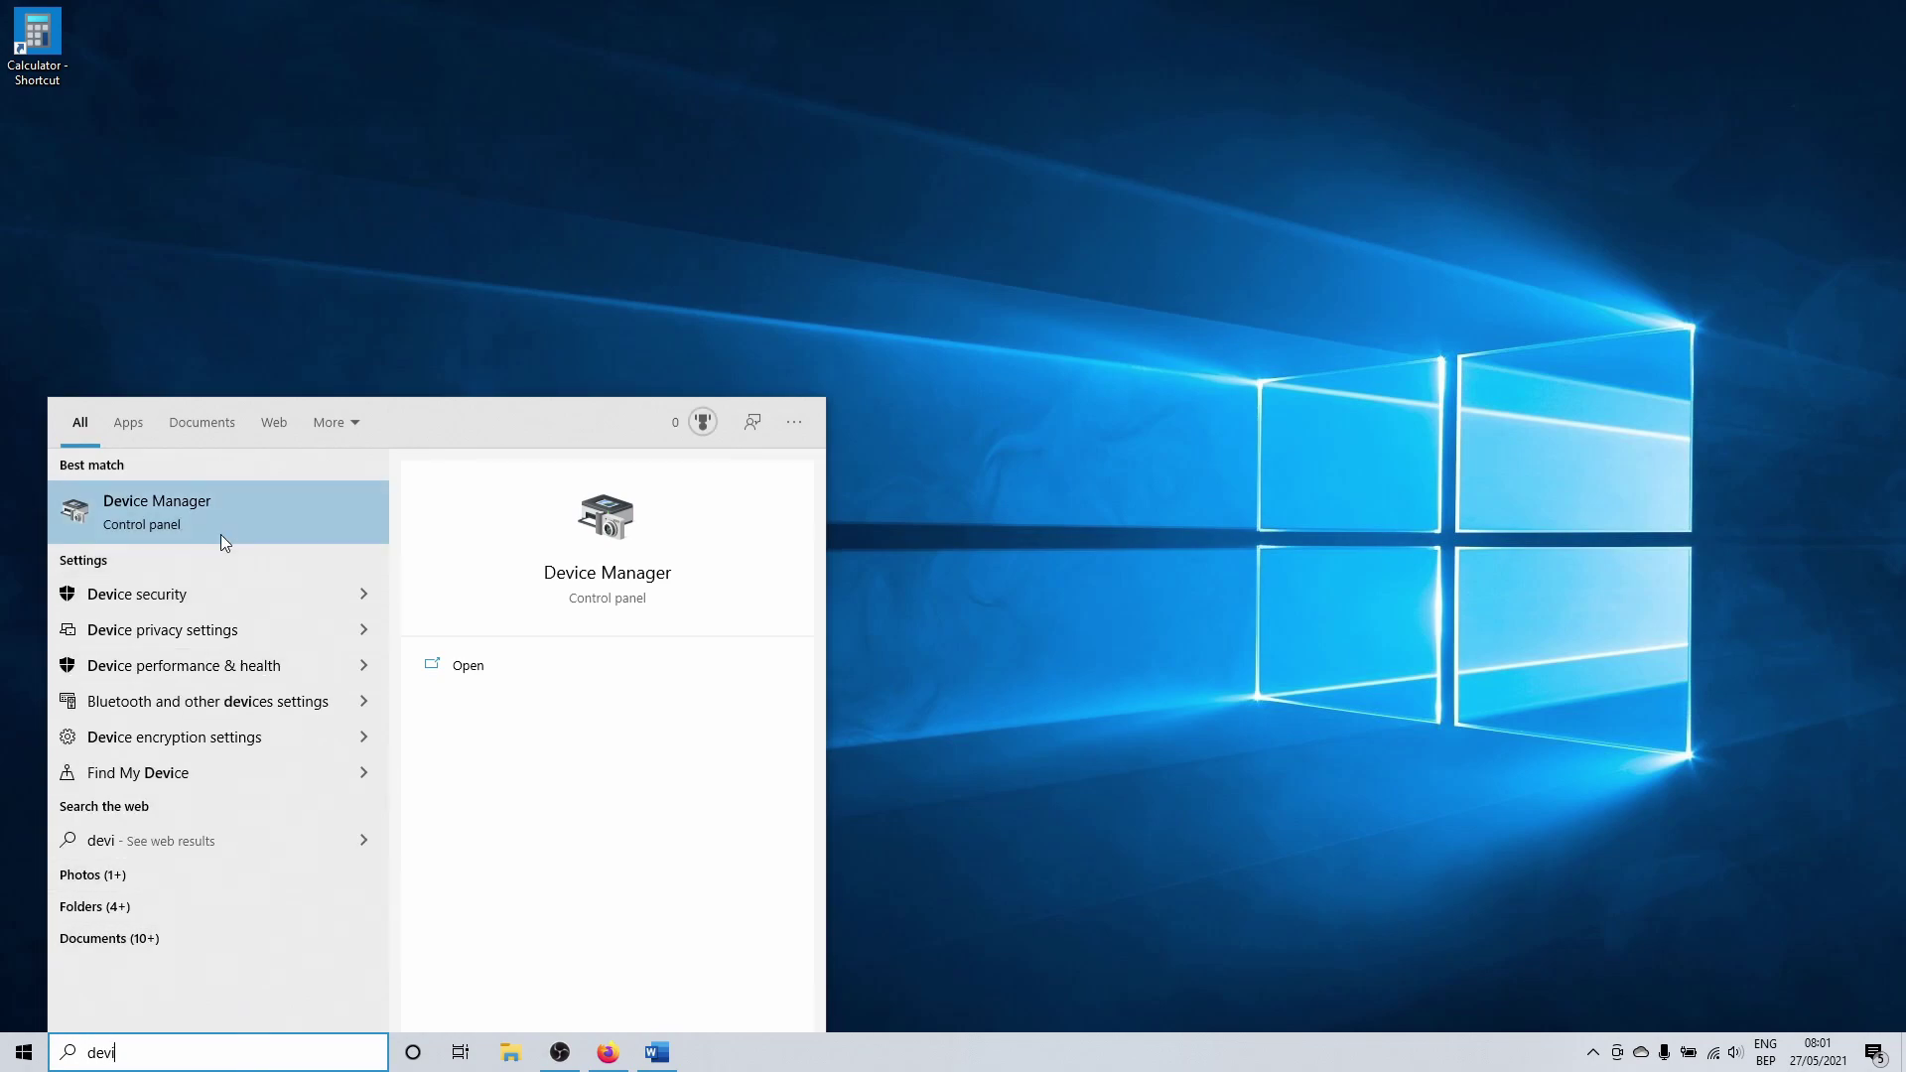
click(220, 541)
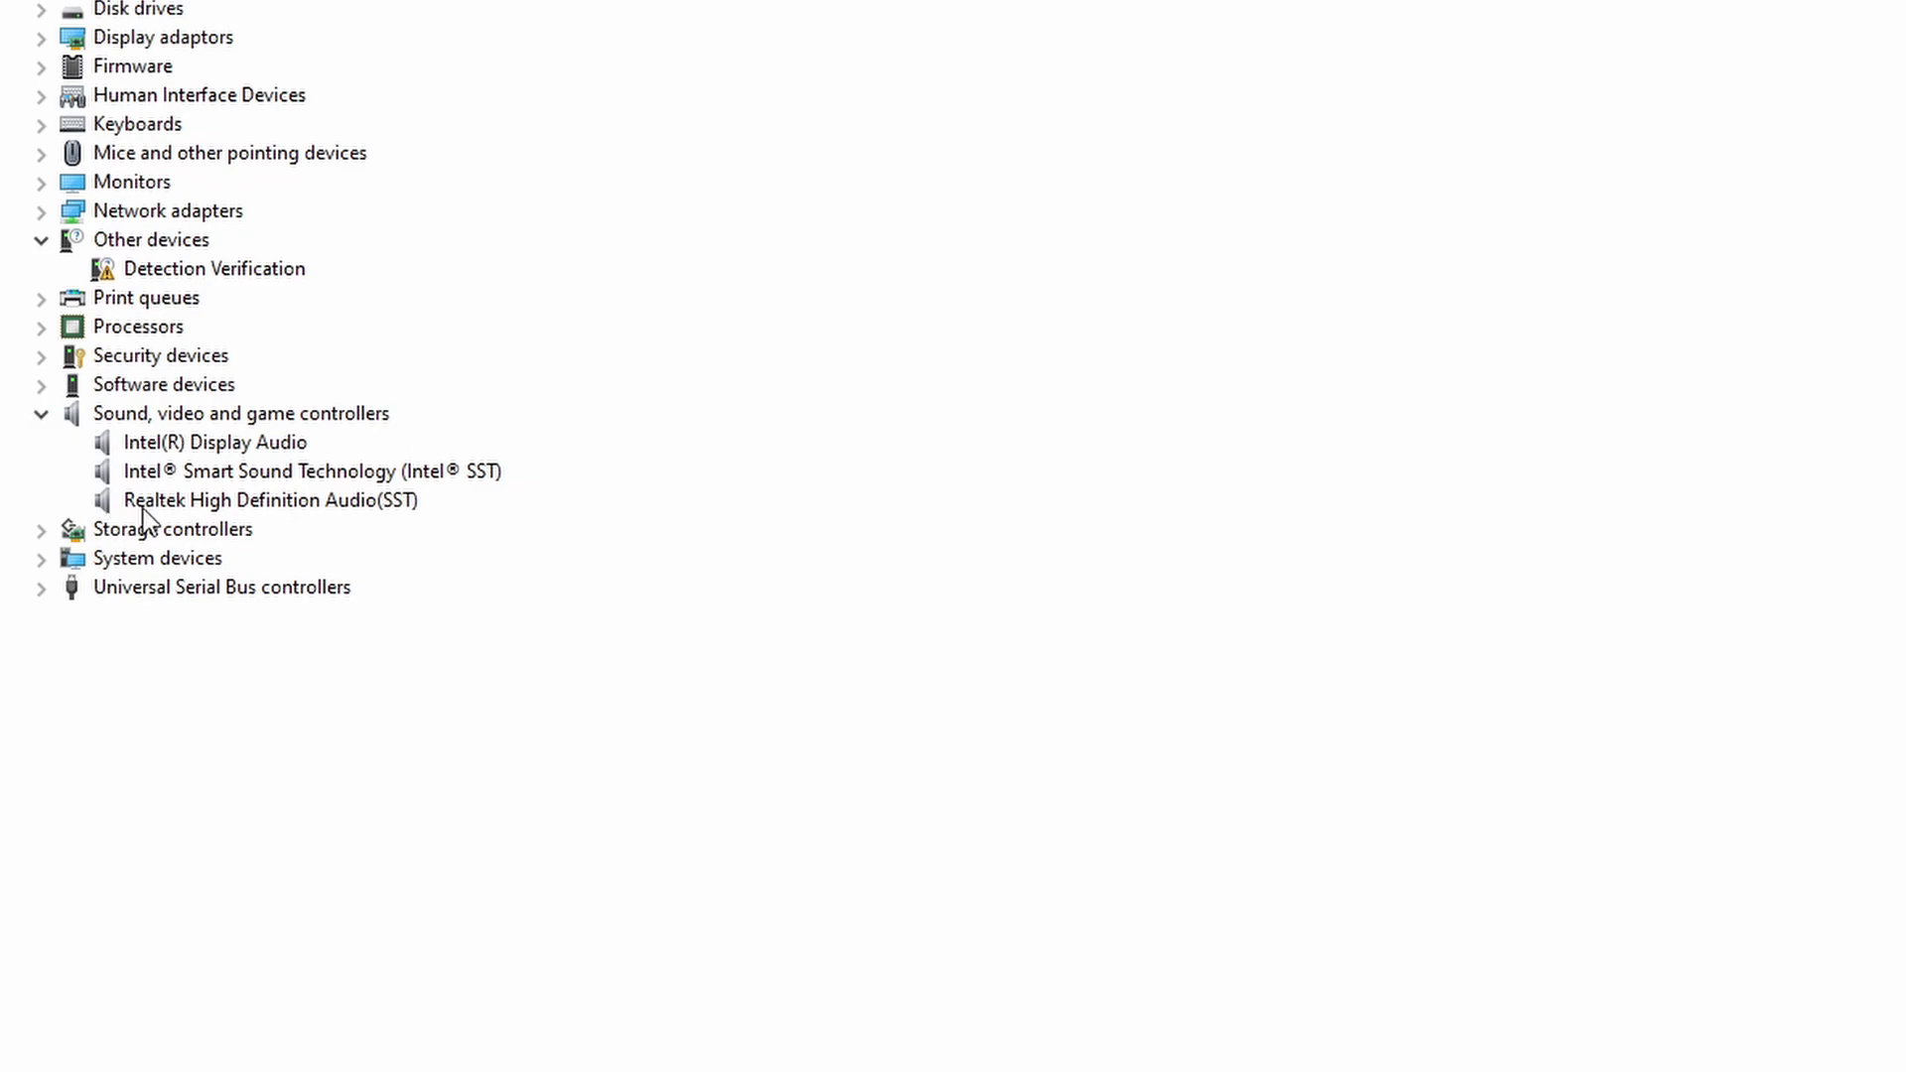
click(143, 506)
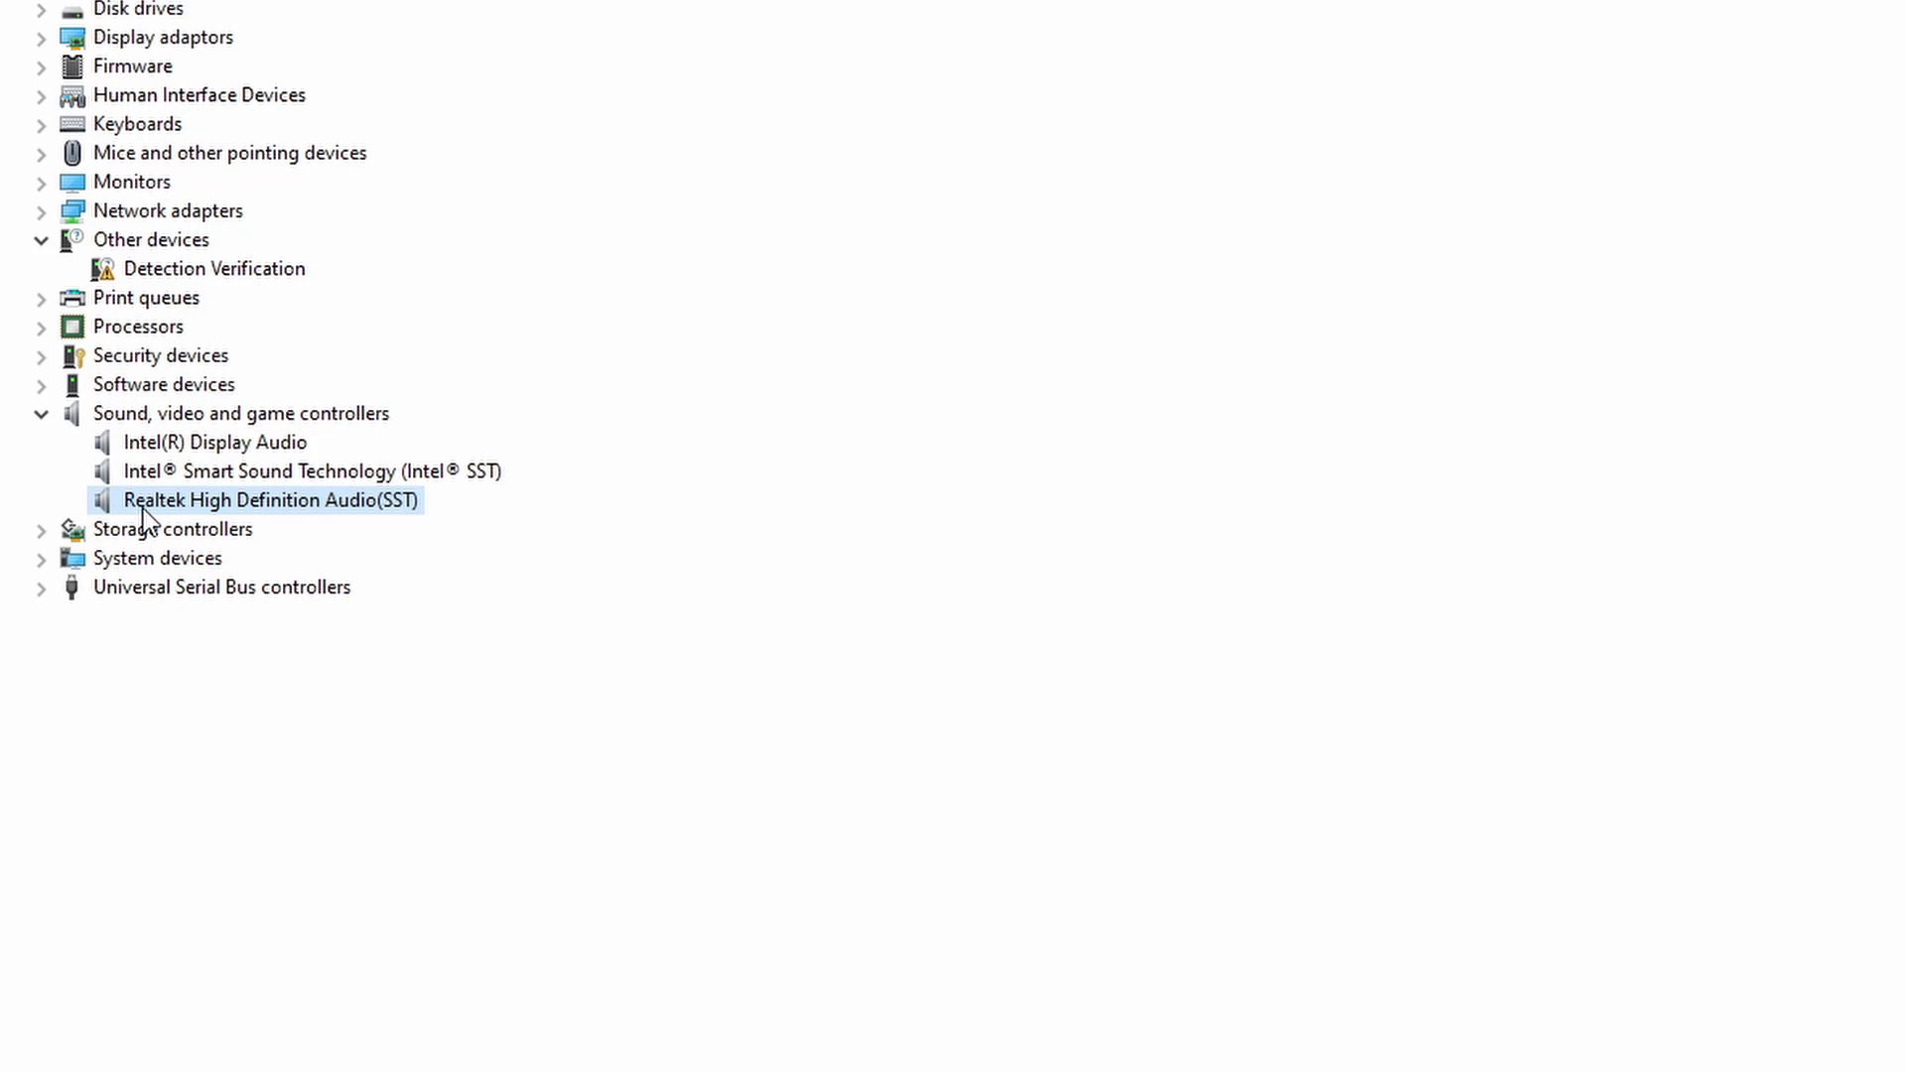
right_click(143, 509)
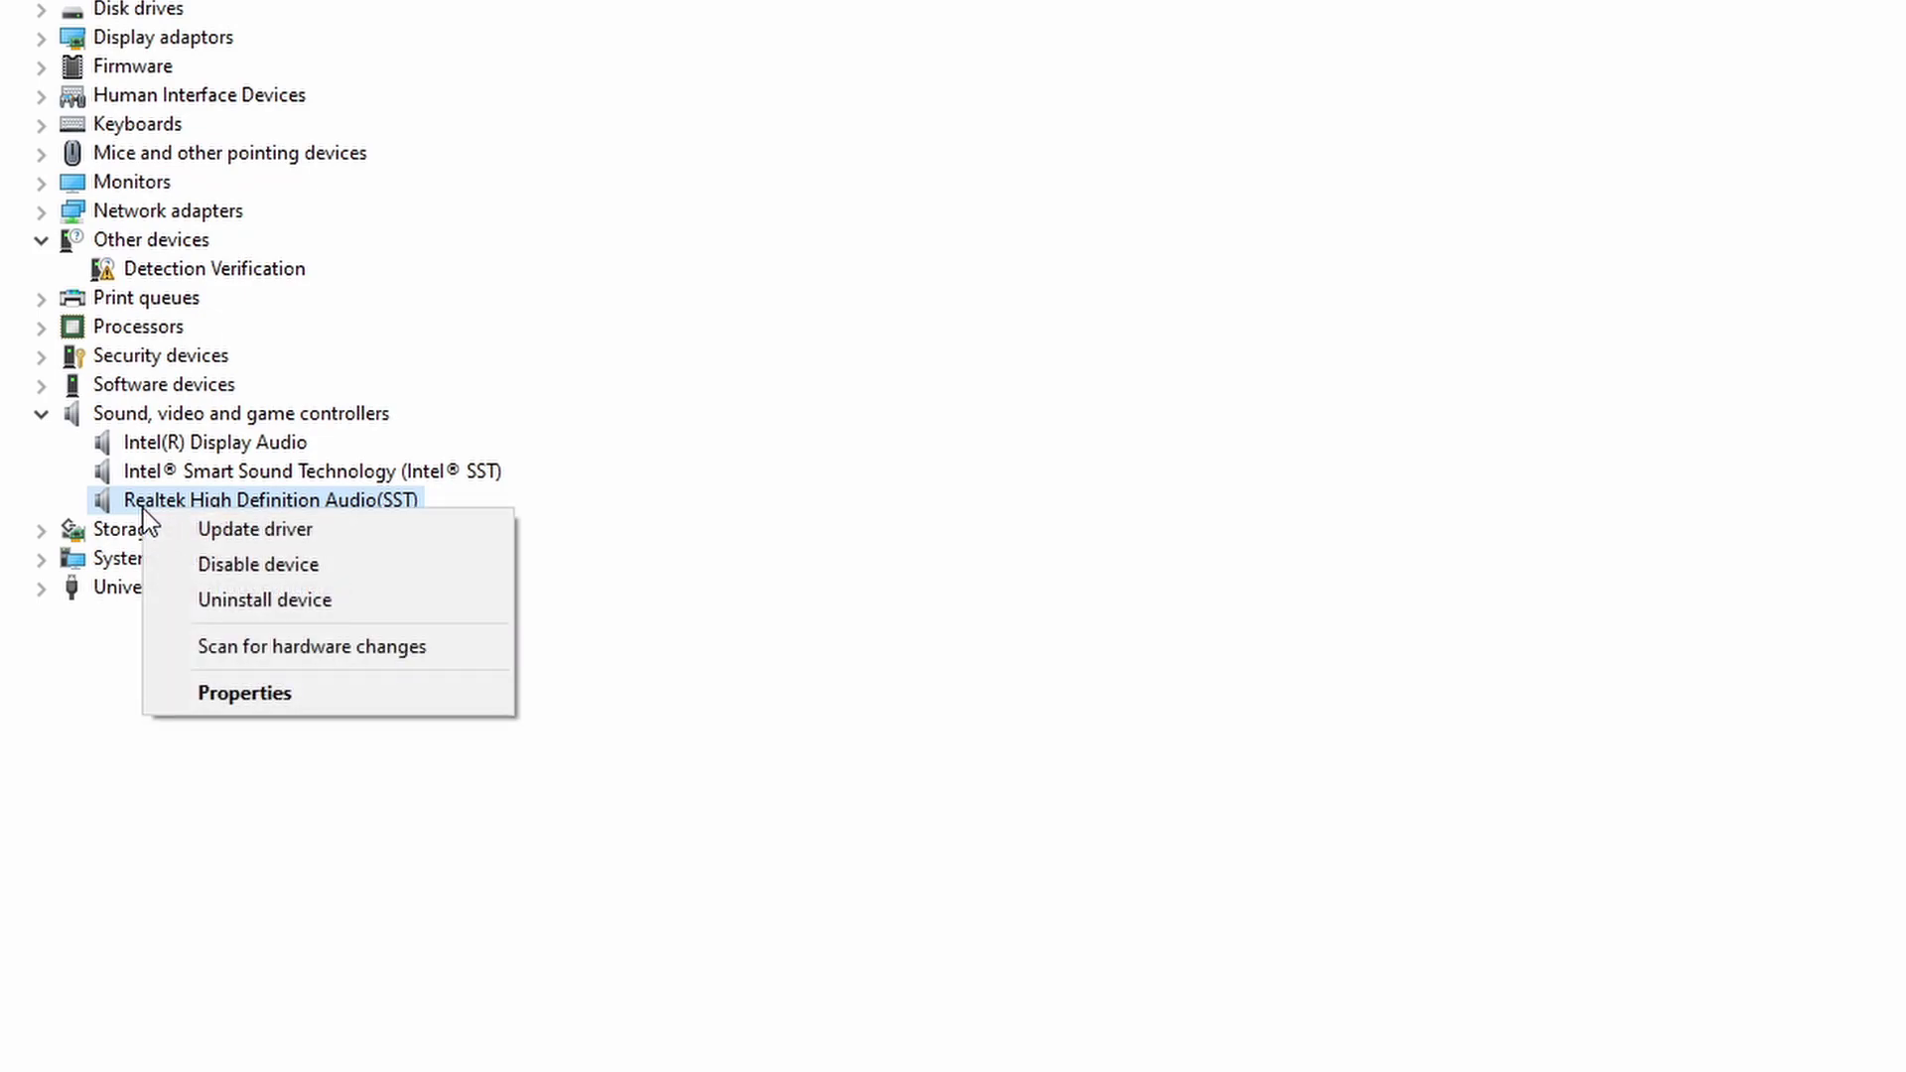
Search automatically and on Windows Update for a newer Realtek audio driver, then close Settings.
click(199, 537)
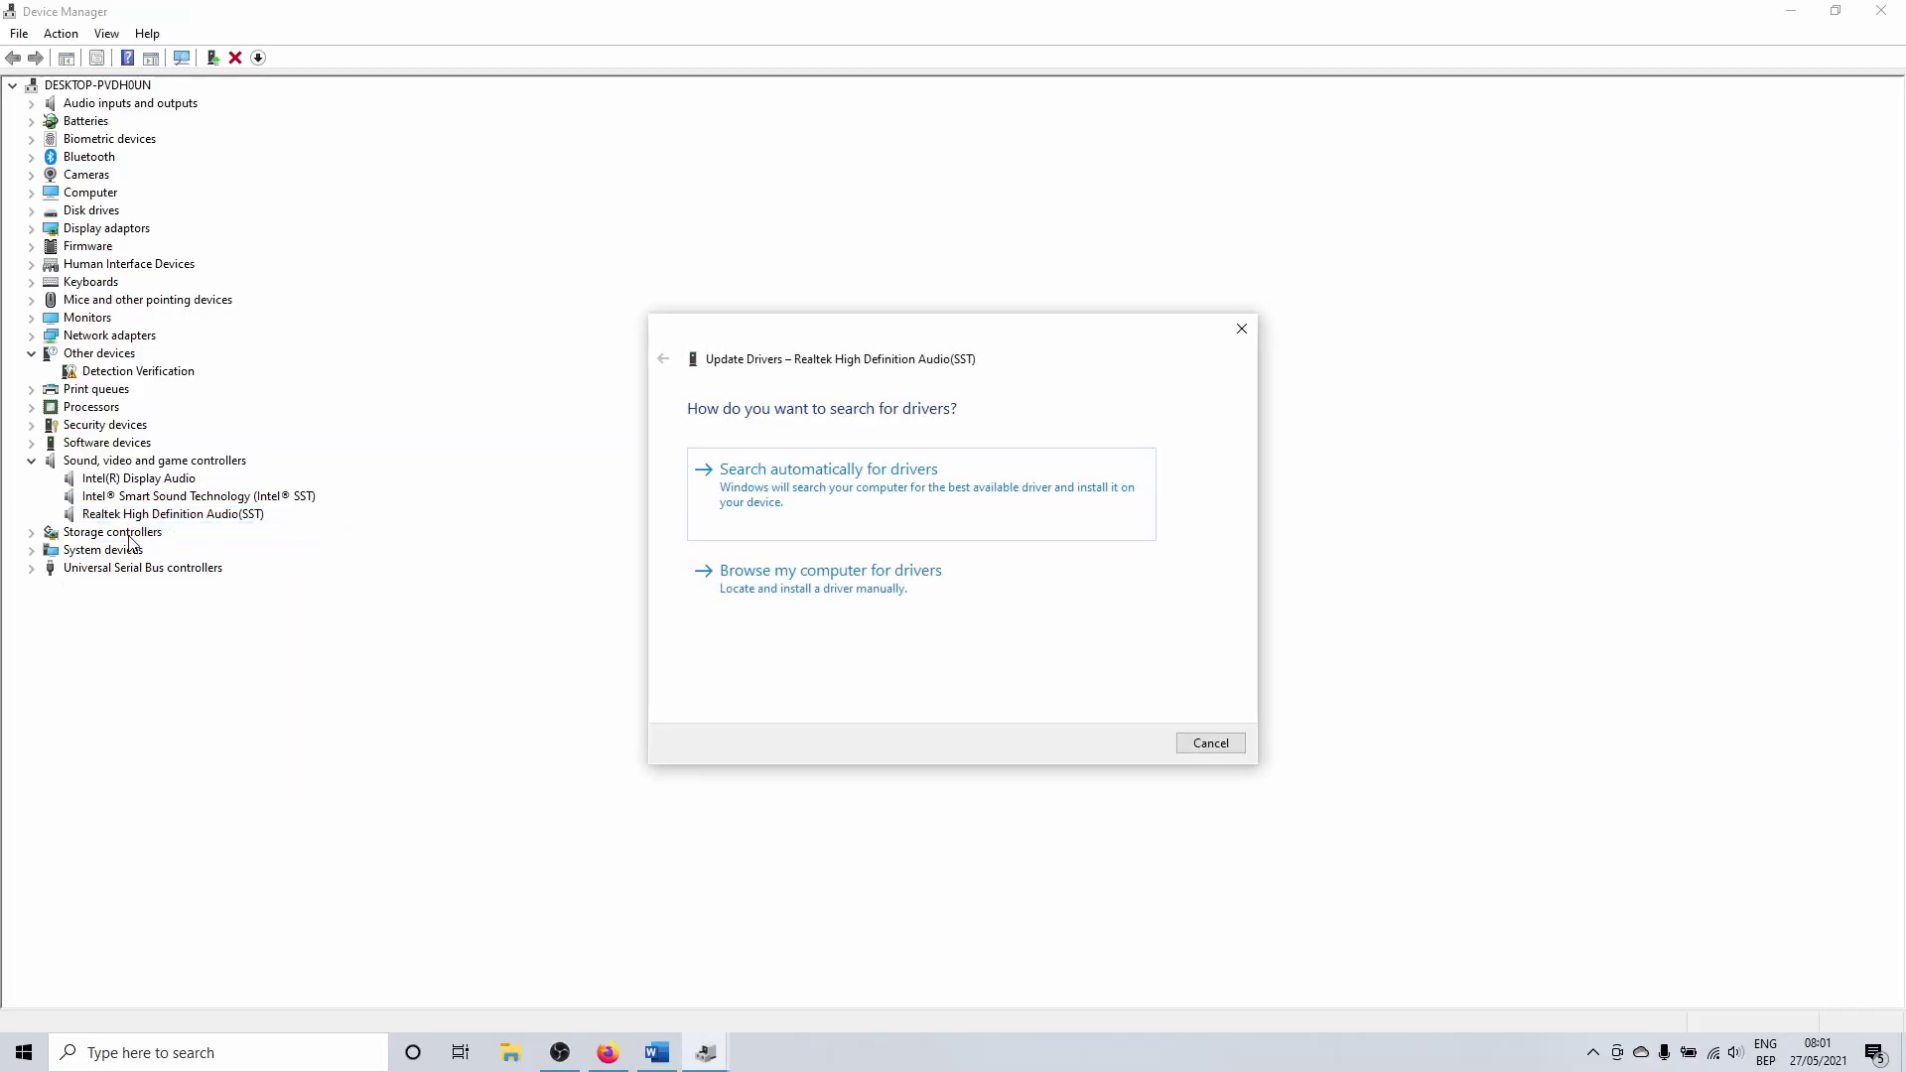
click(742, 505)
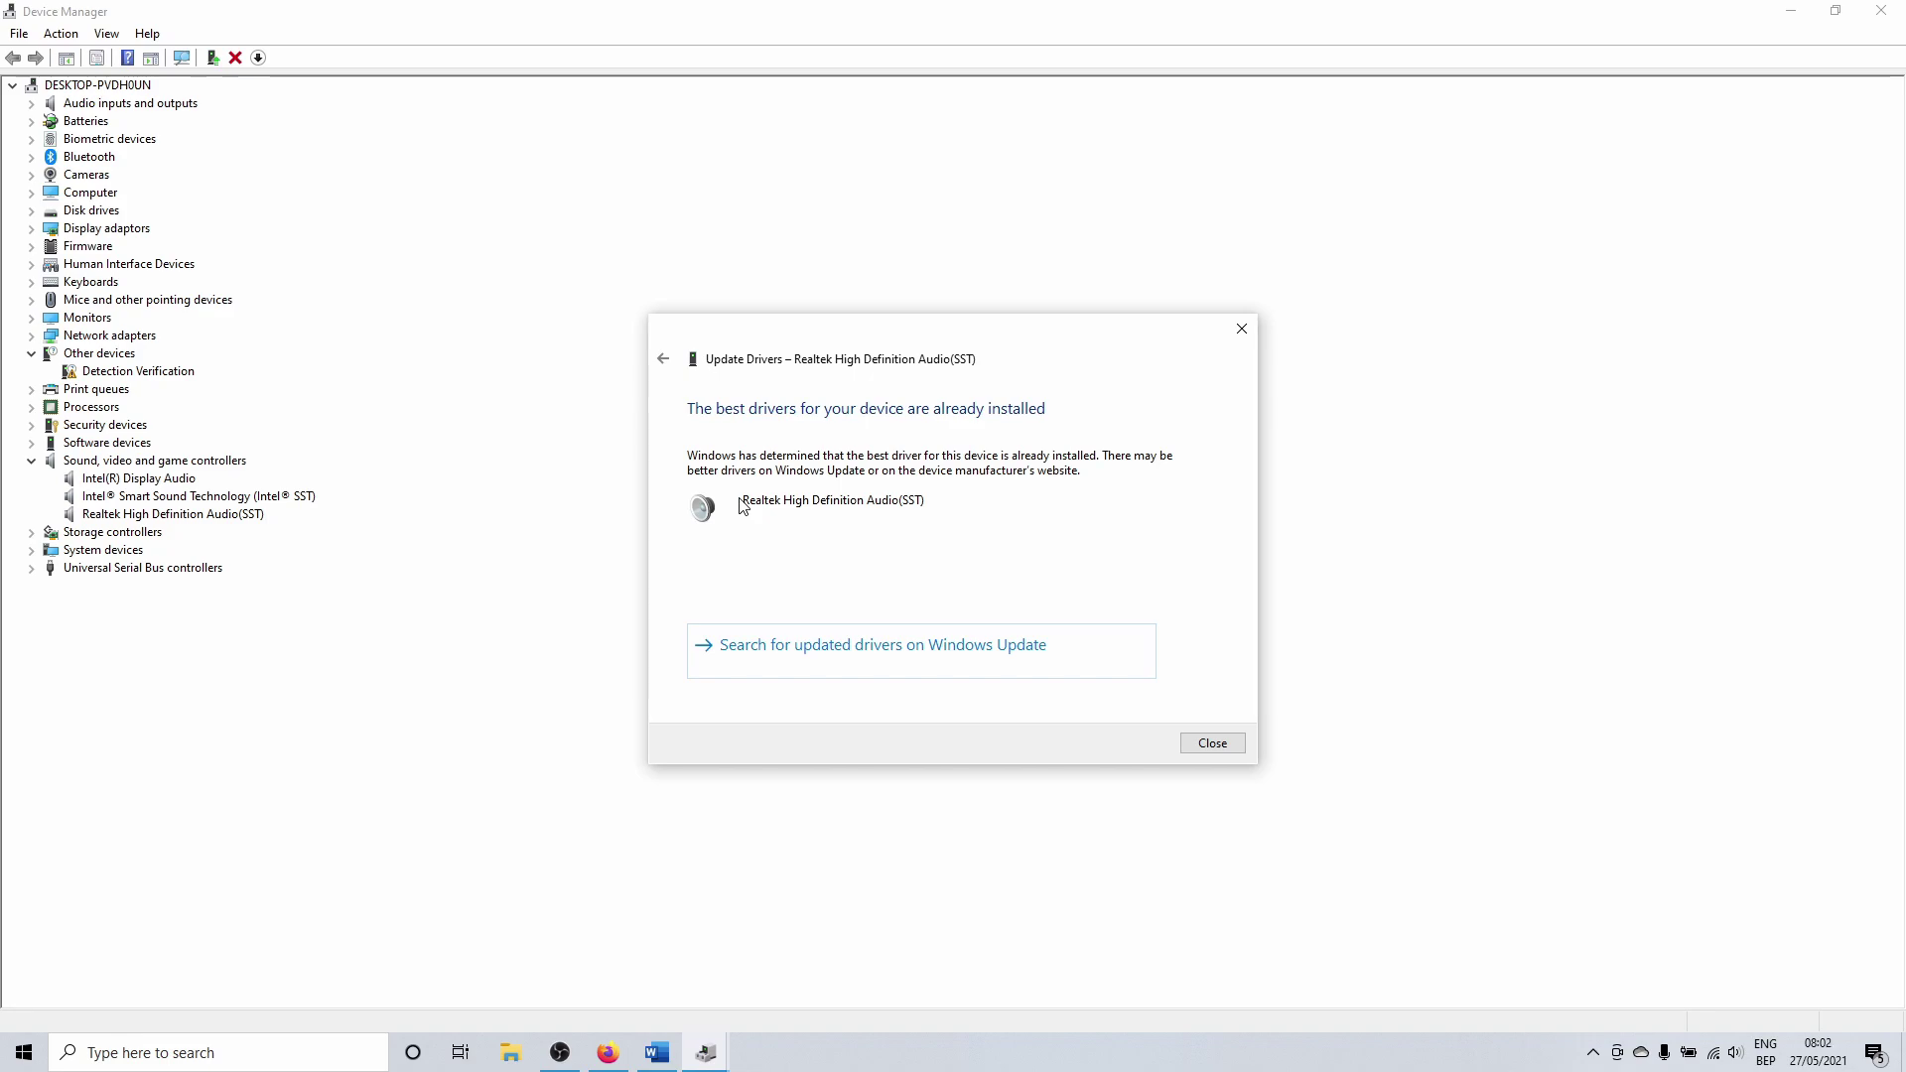
click(737, 660)
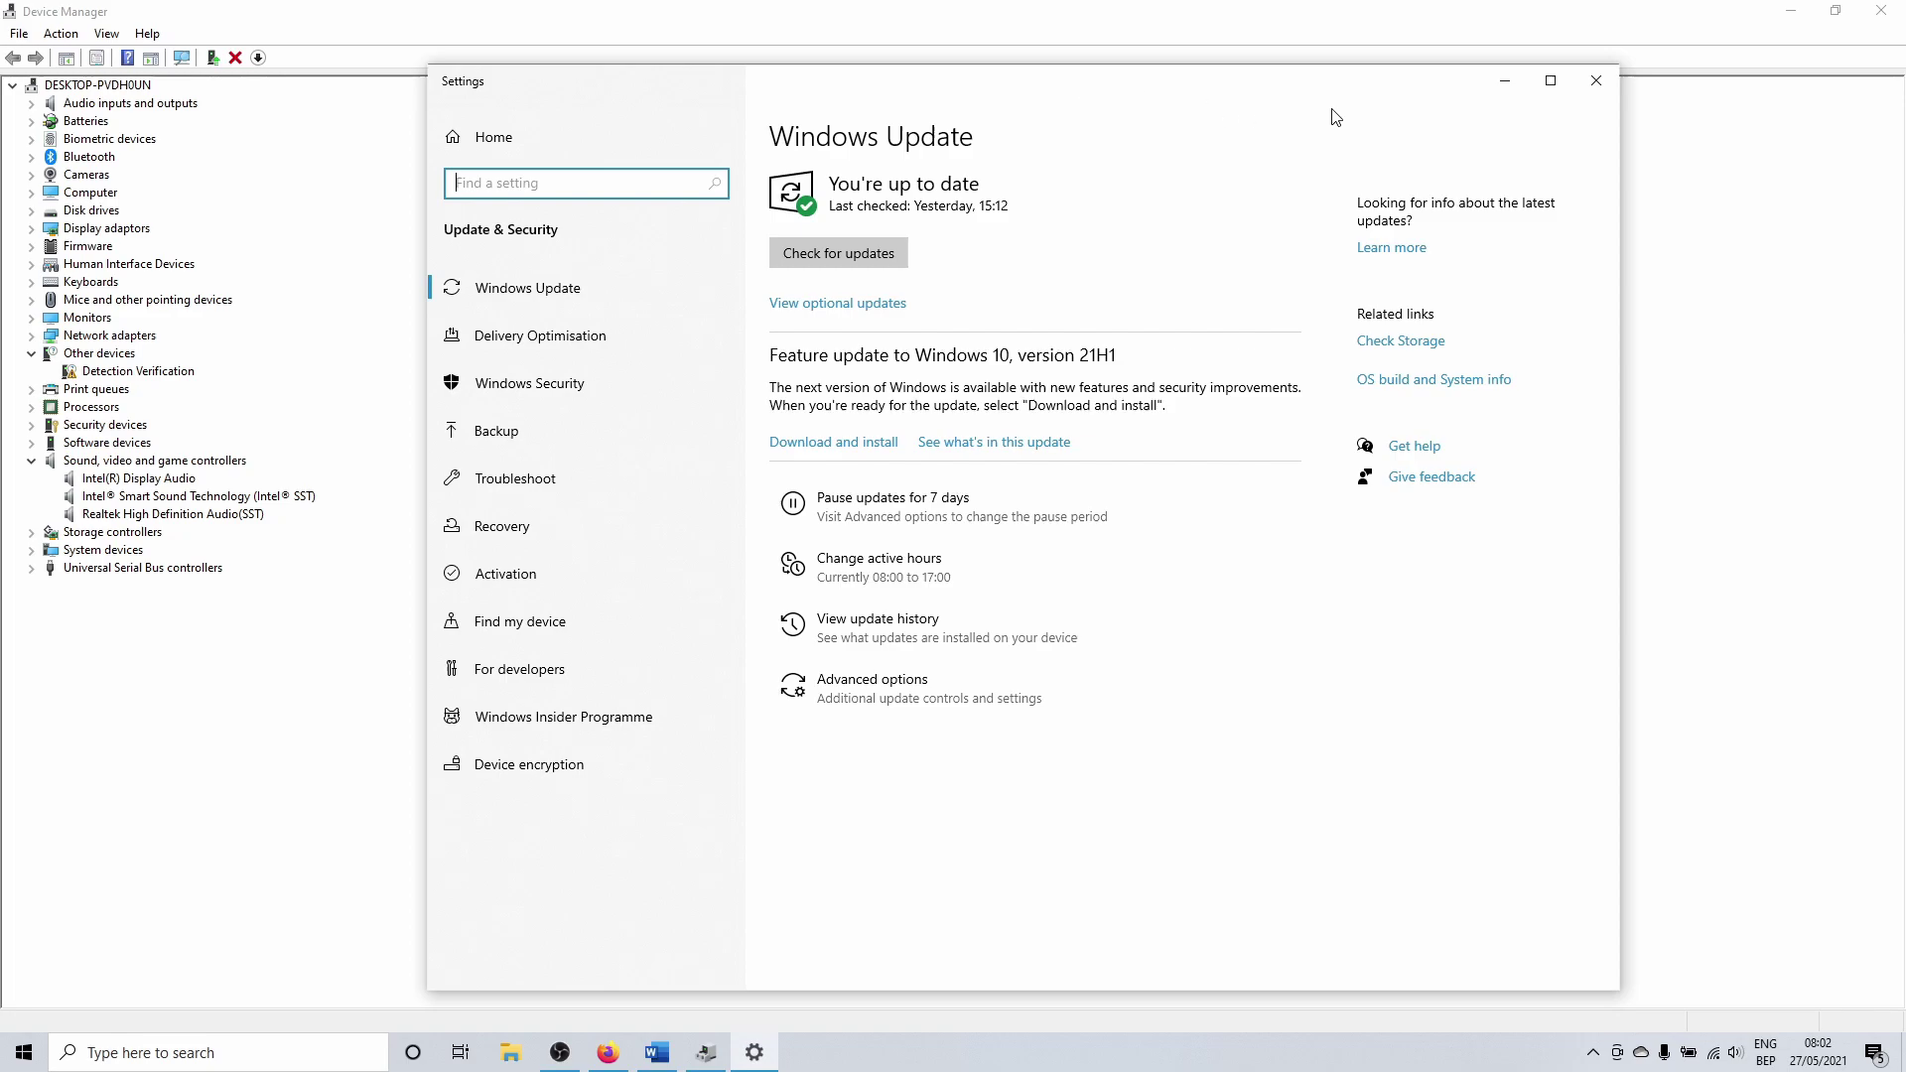
click(1591, 83)
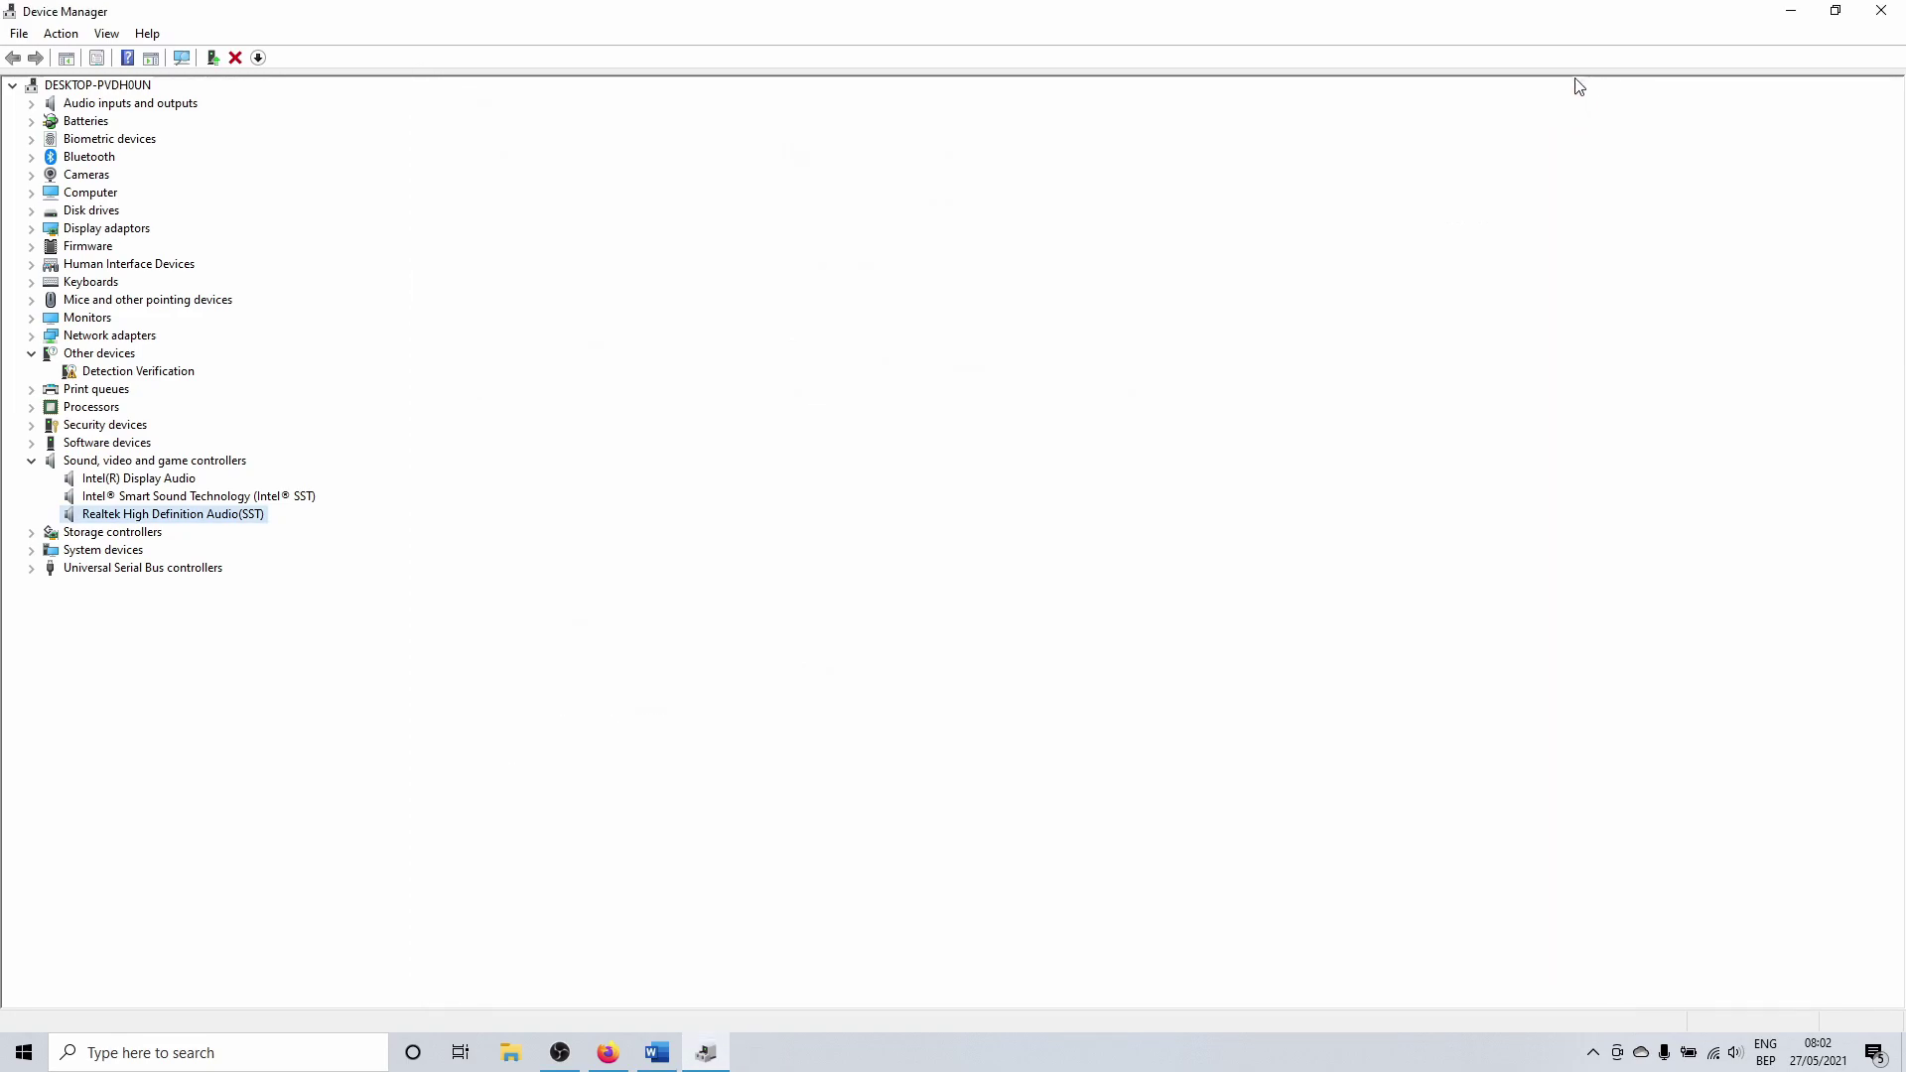
Install Realtek driver version 6.0.8924.1 (26/03/2020) from the drivers already on this computer.
right_click(196, 515)
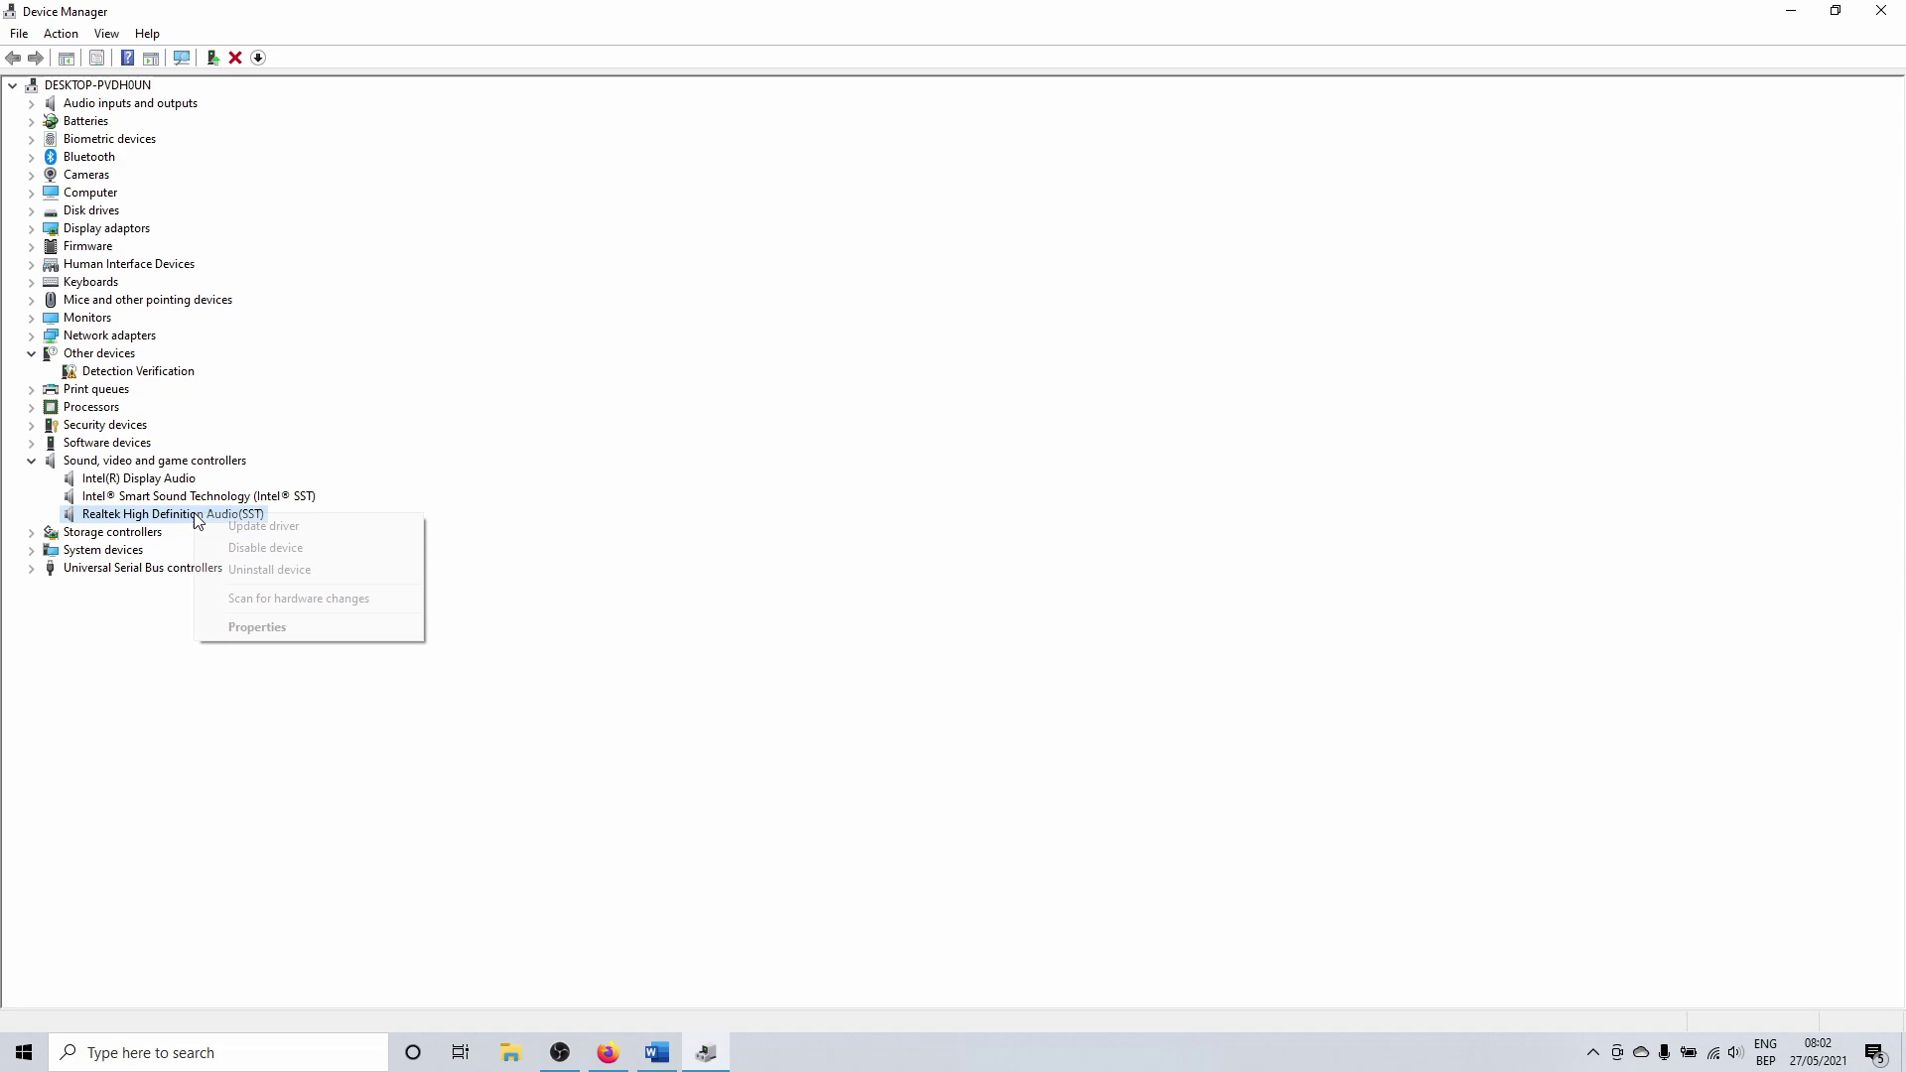
click(298, 528)
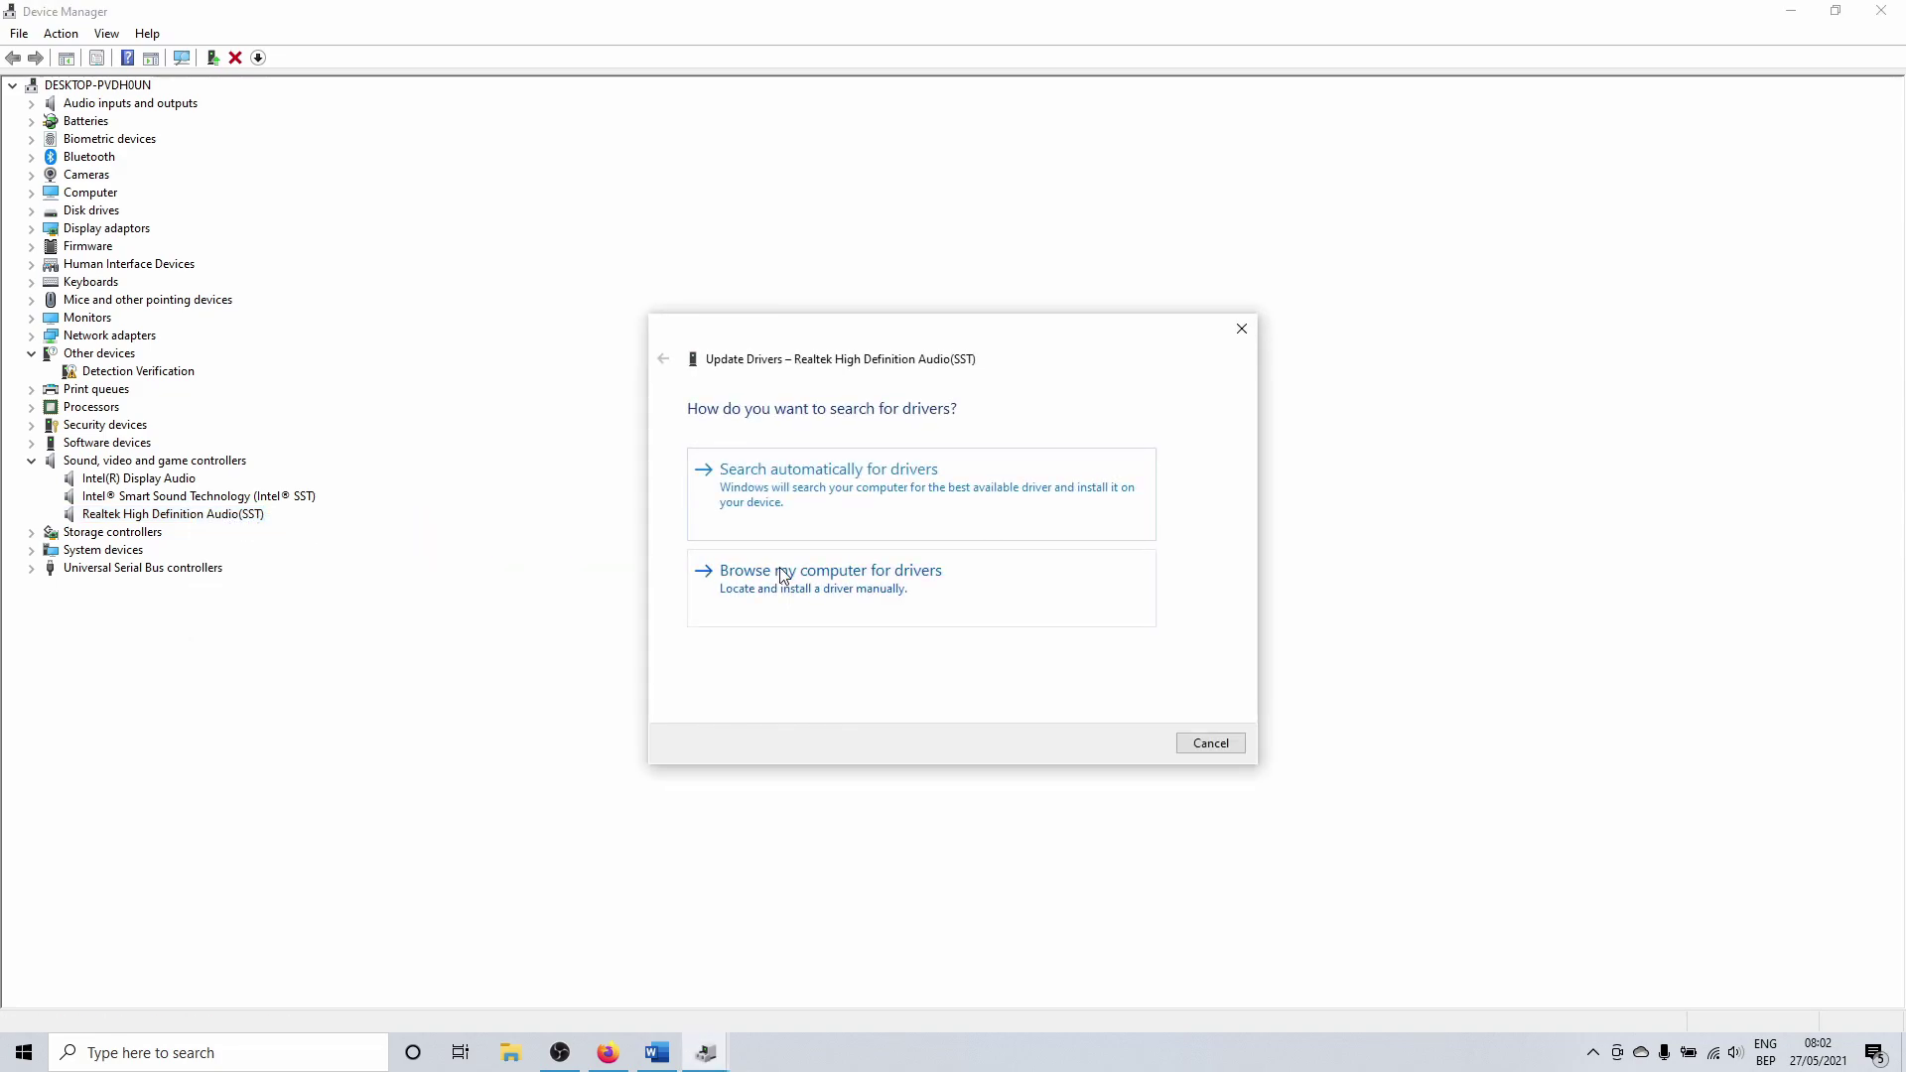
click(782, 574)
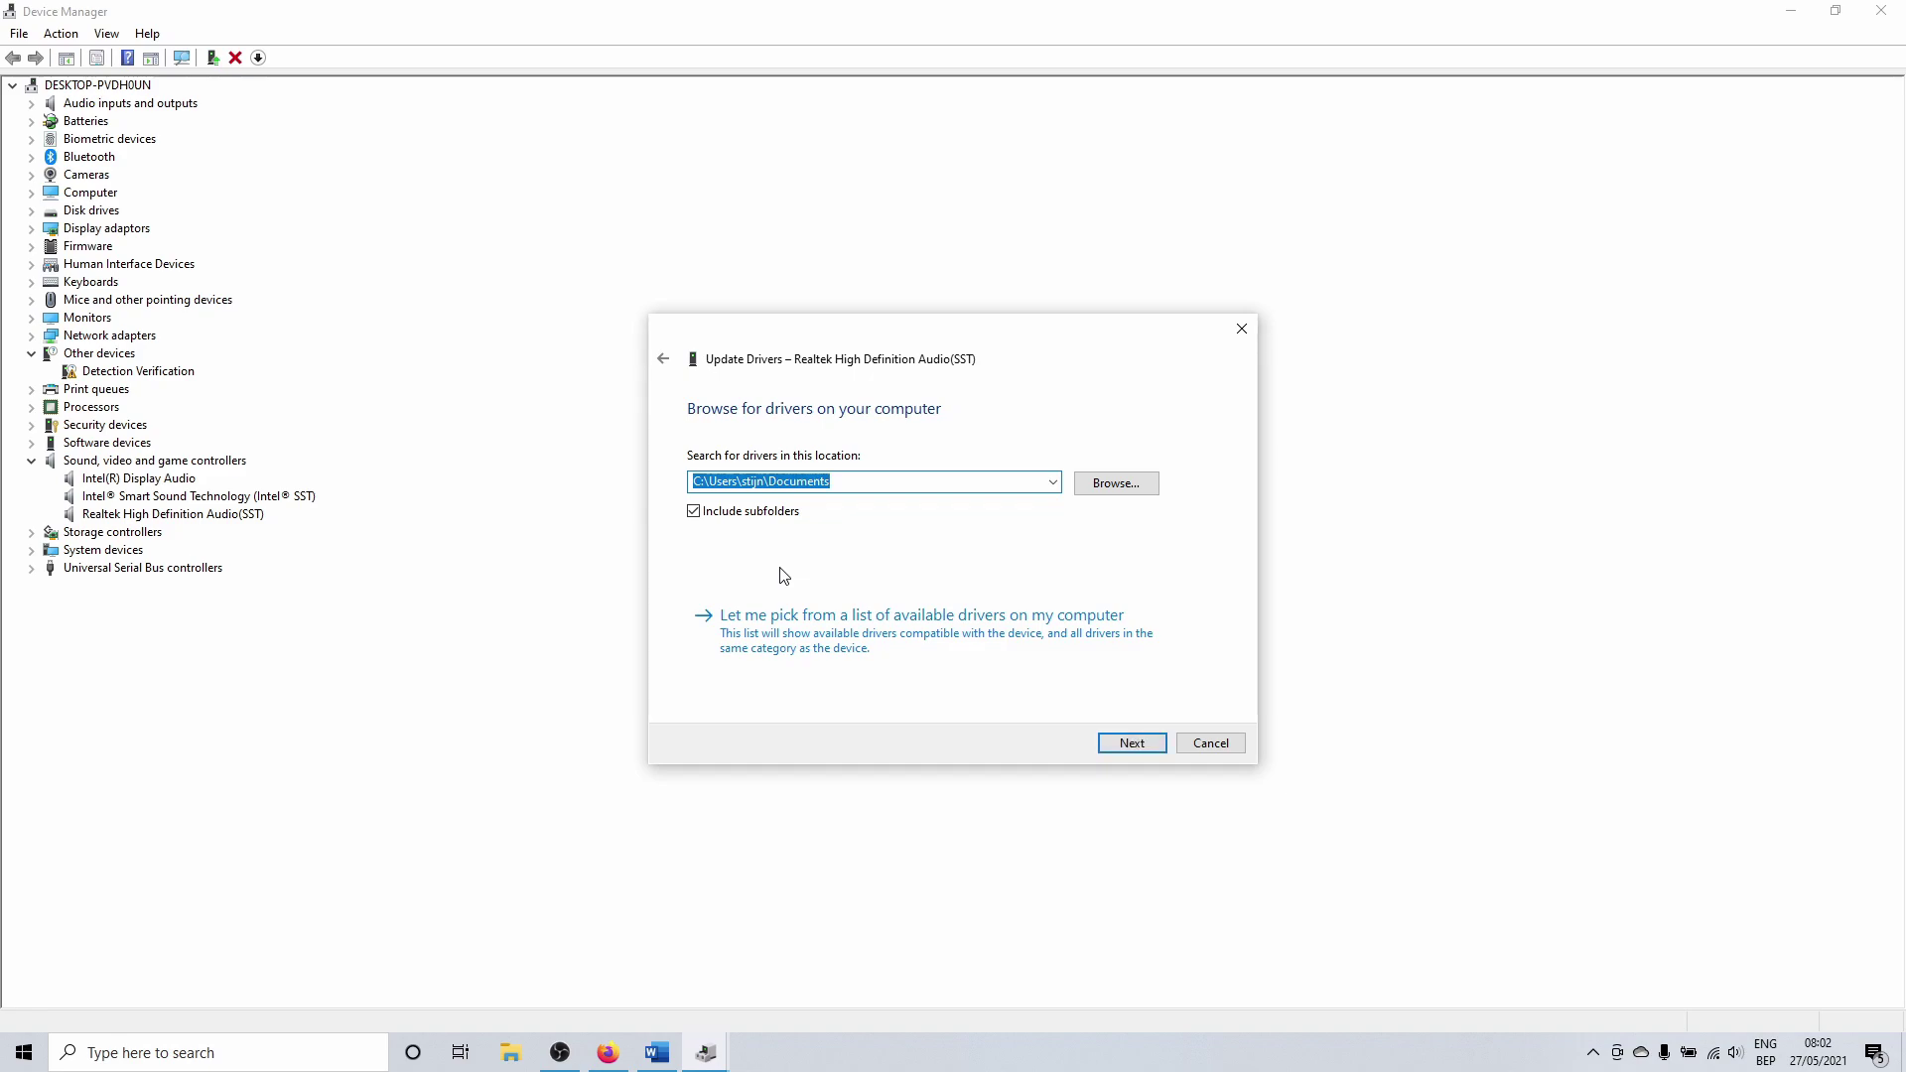
click(781, 641)
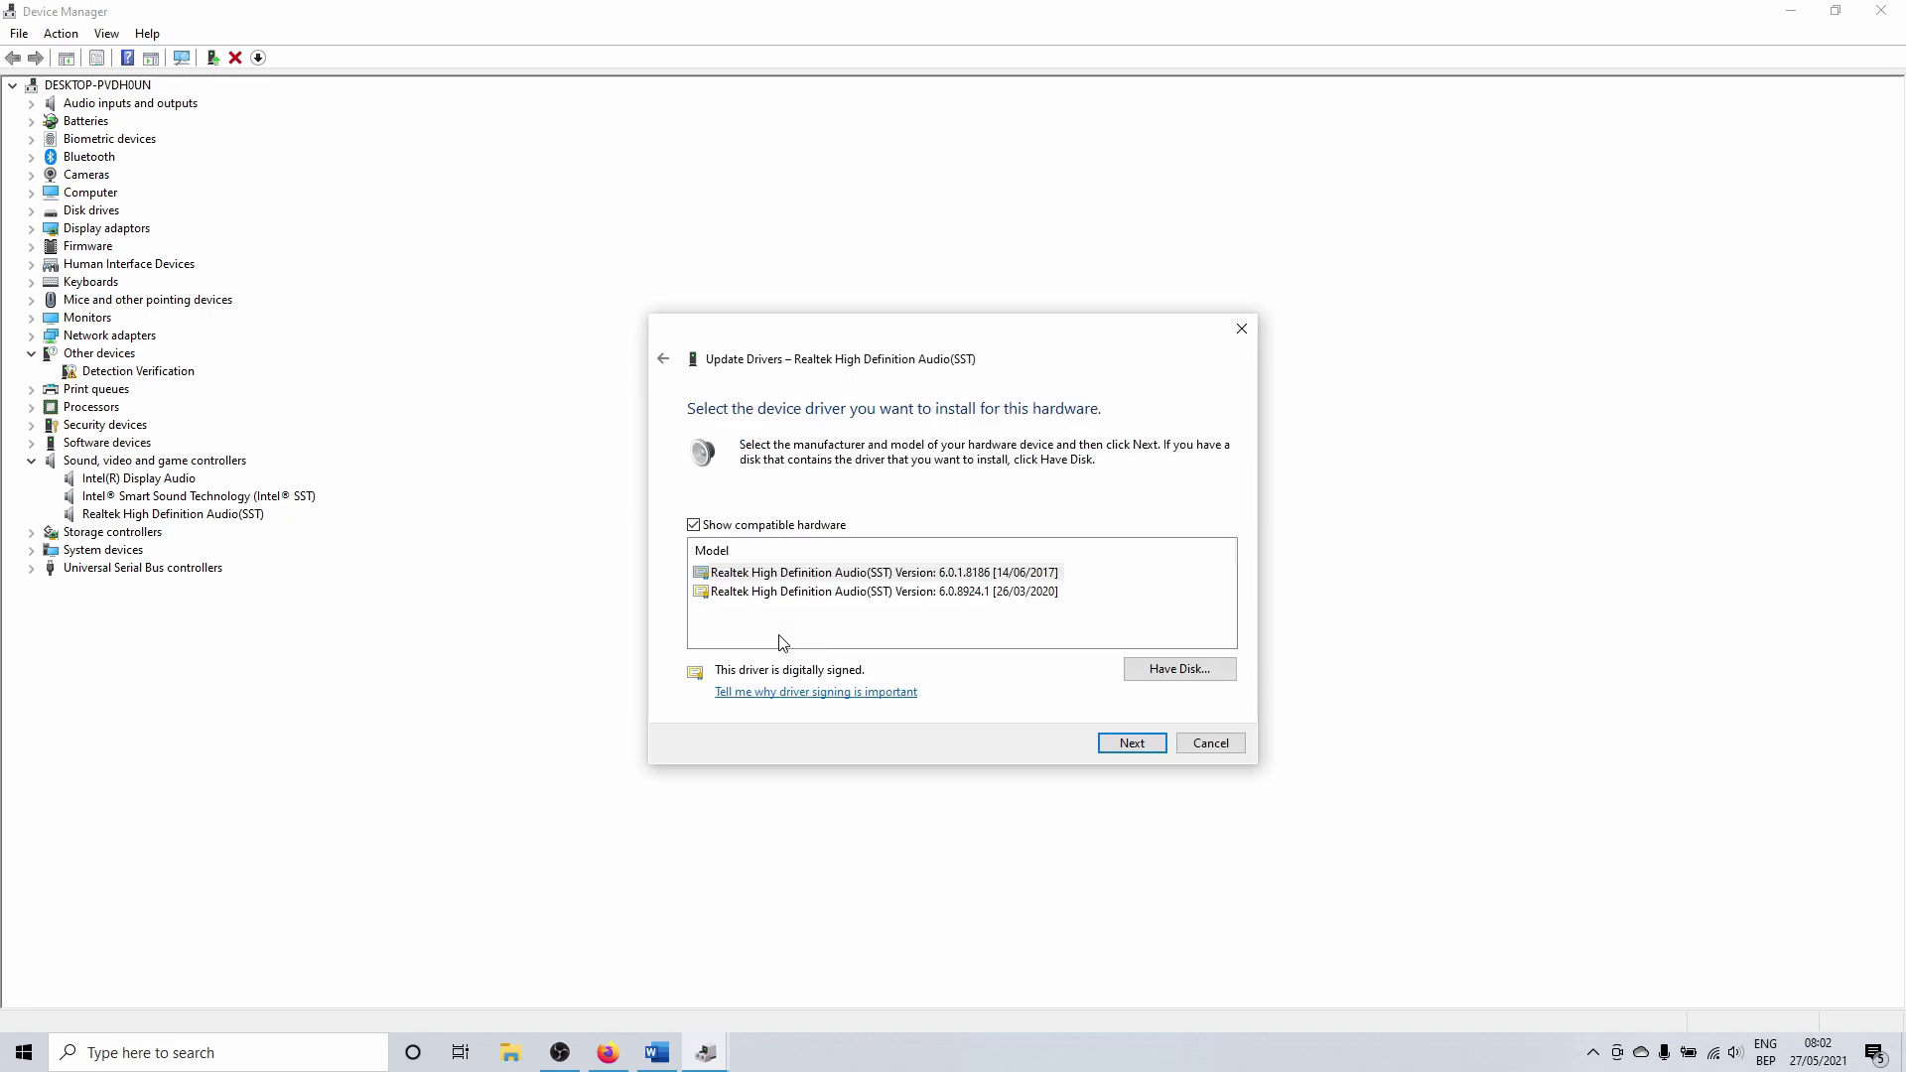
click(776, 593)
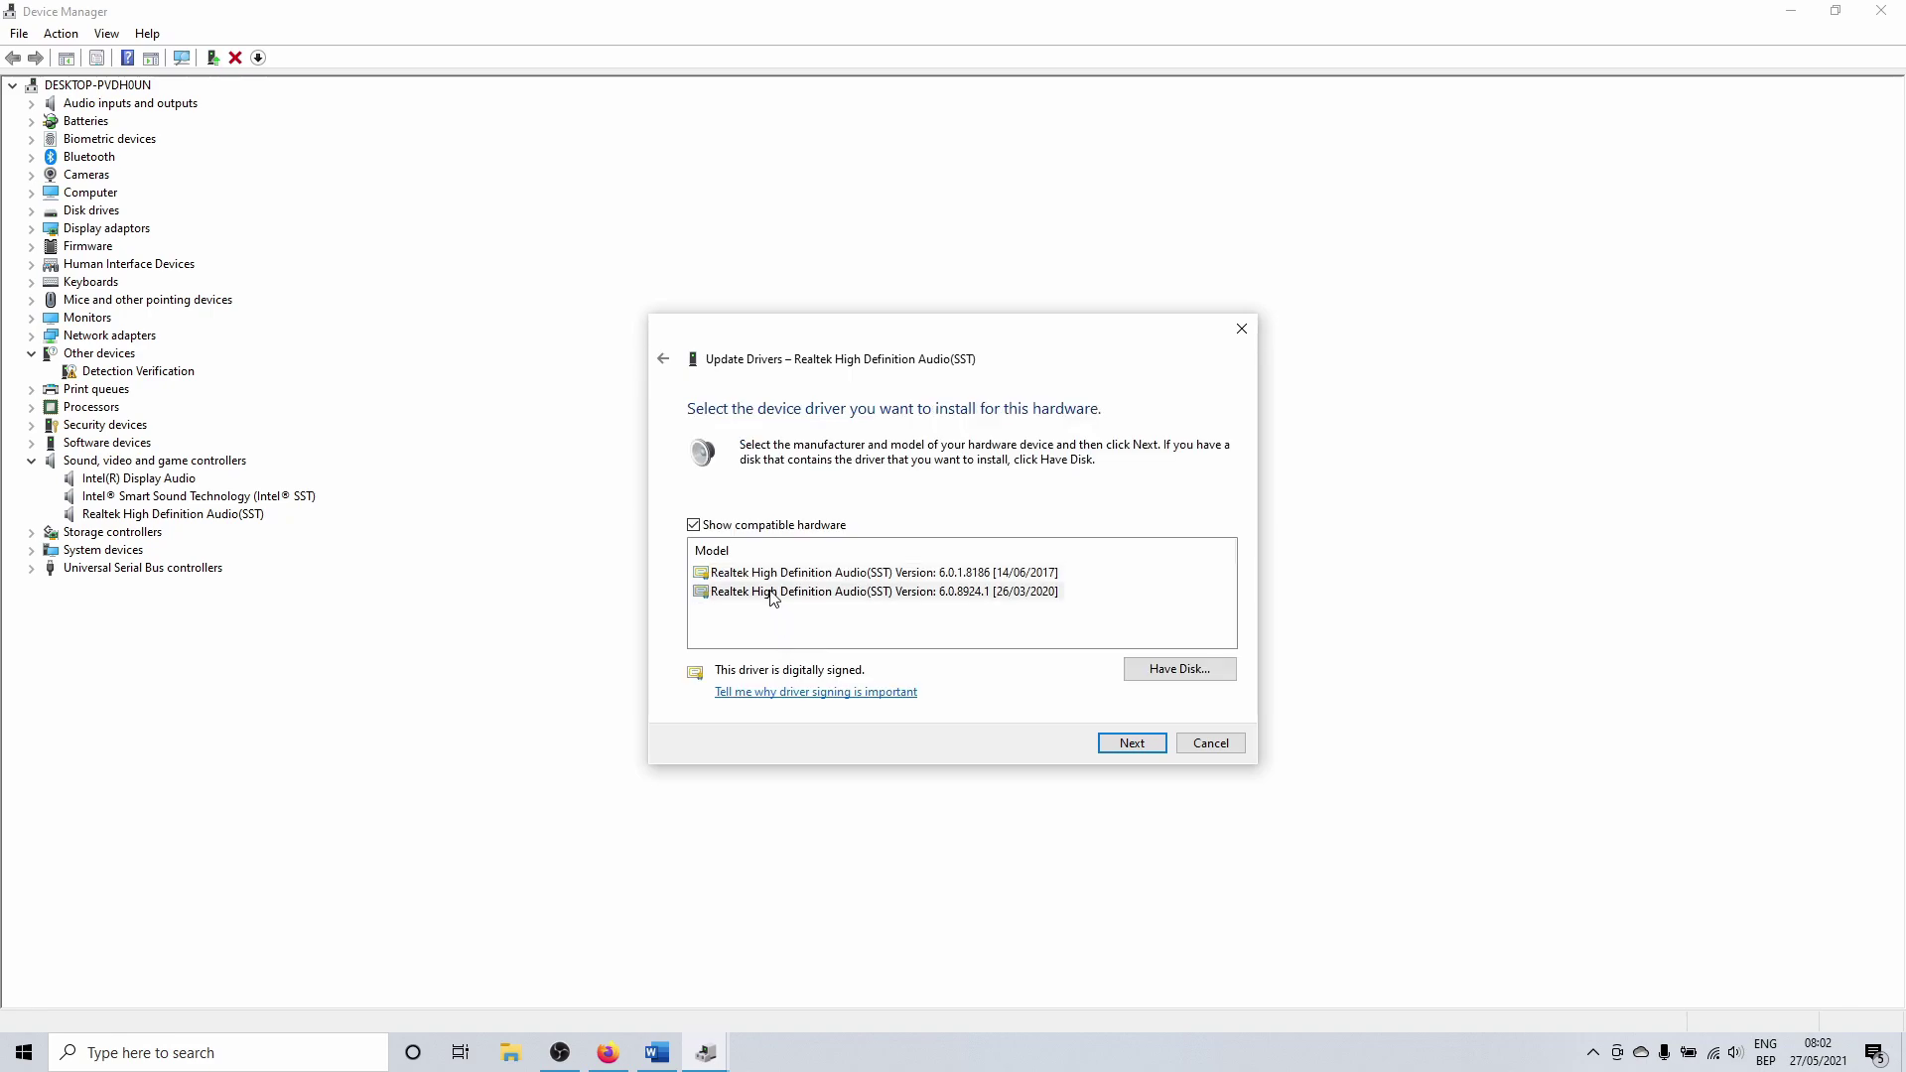
click(1145, 745)
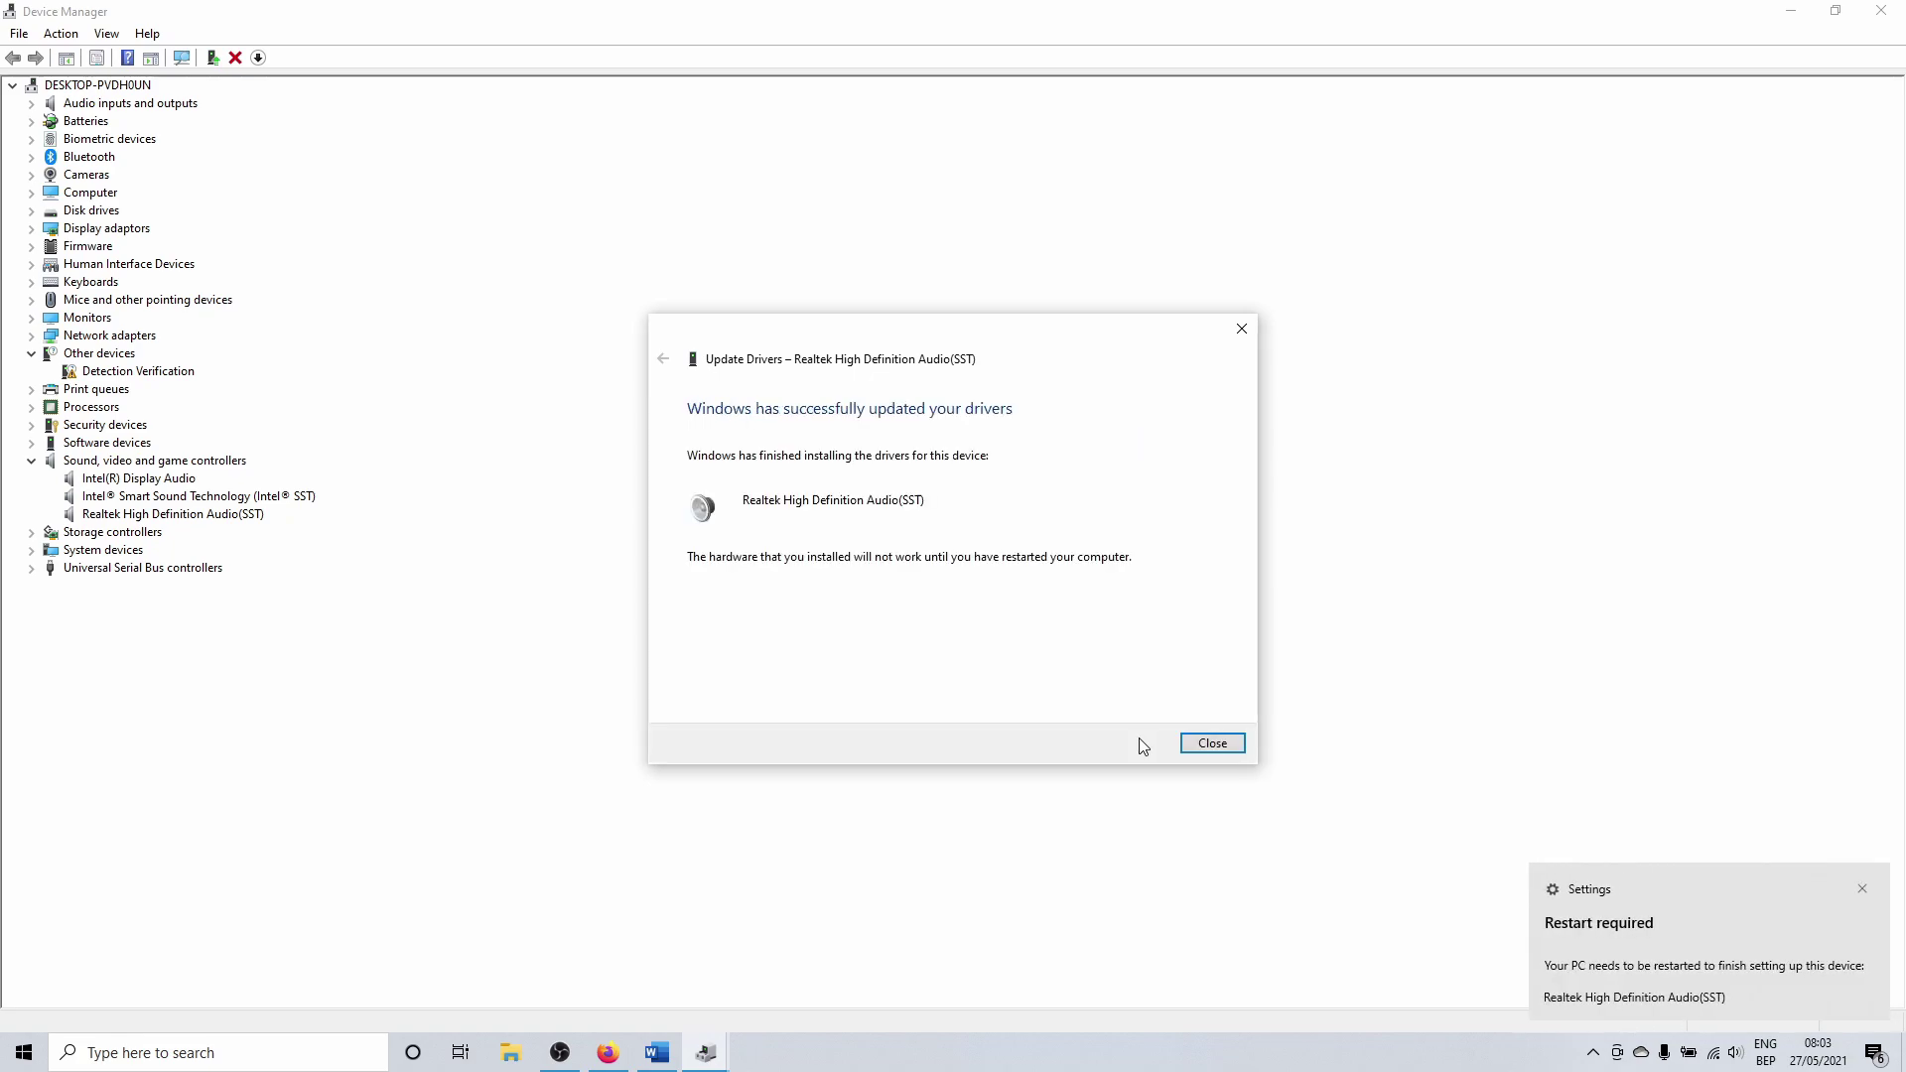
click(1213, 744)
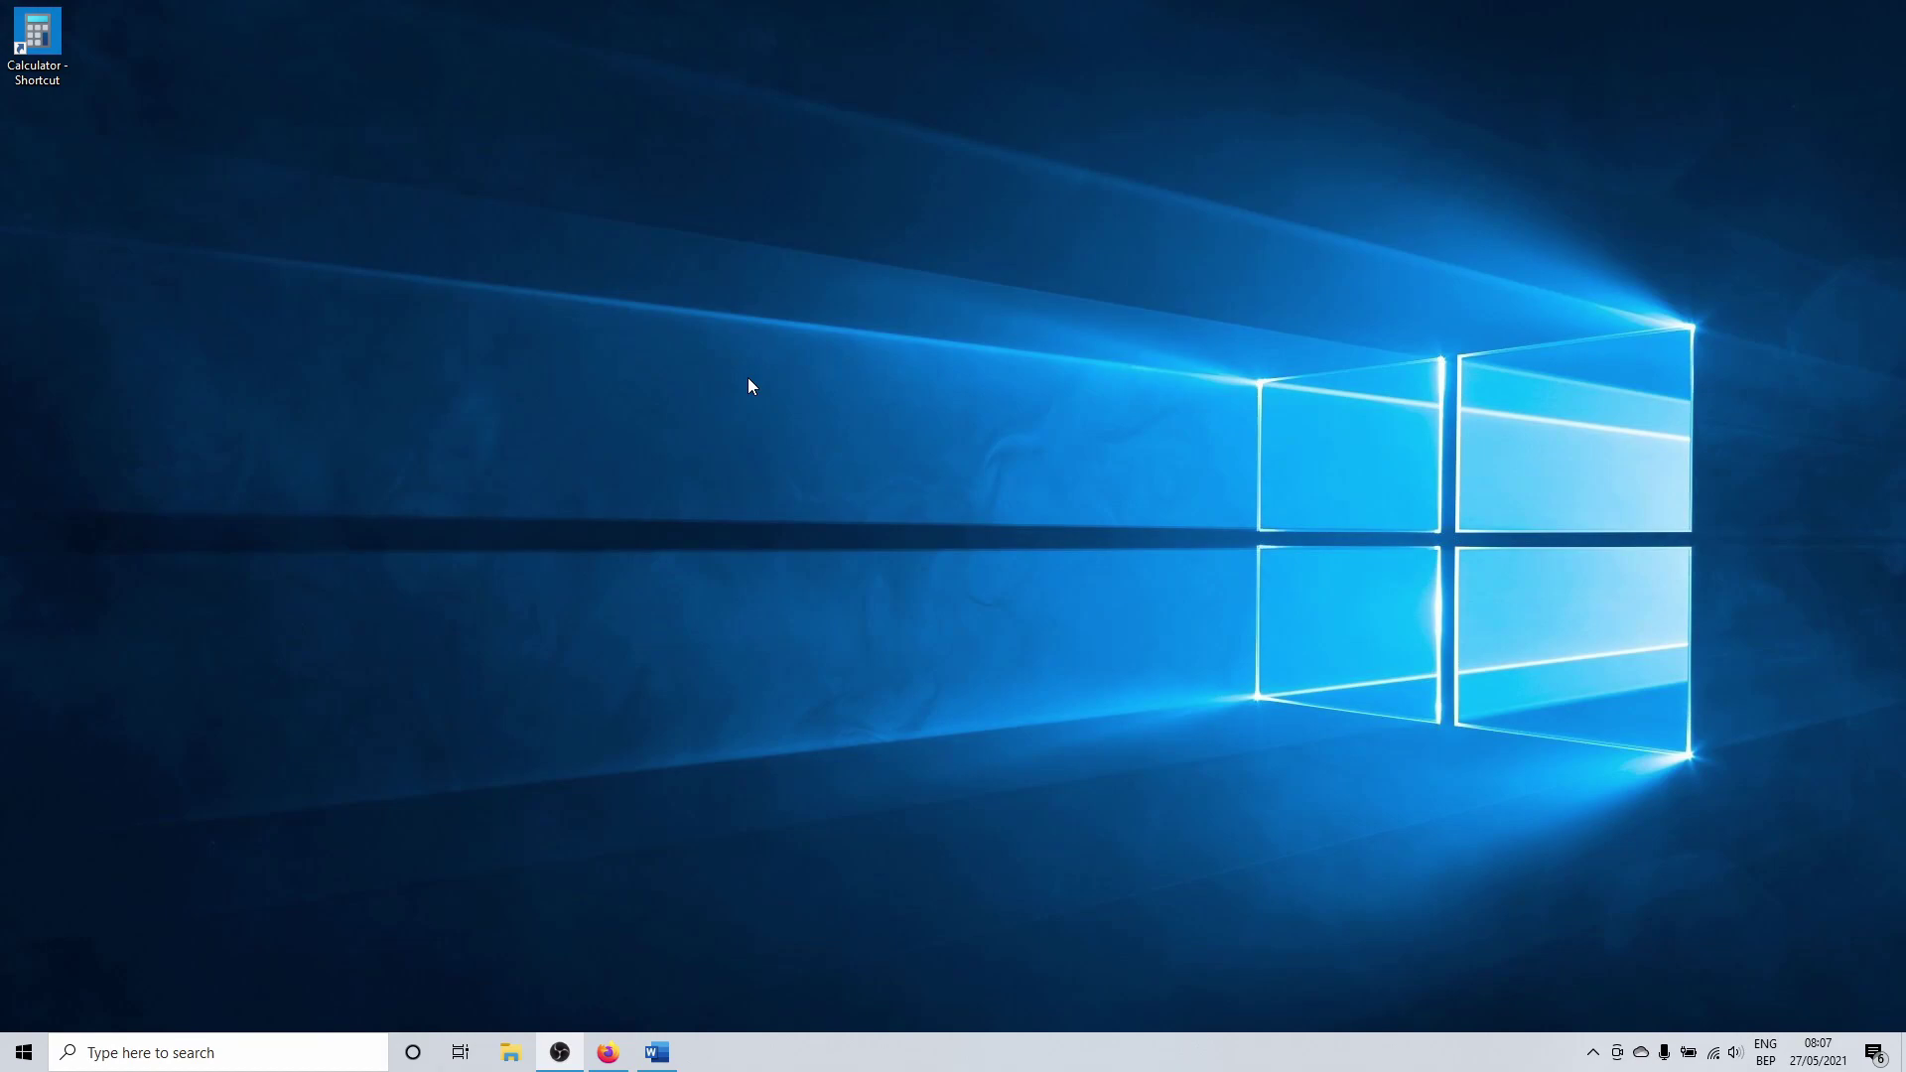
Search 'control' from the taskbar and open the Control Panel best match.
click(337, 1052)
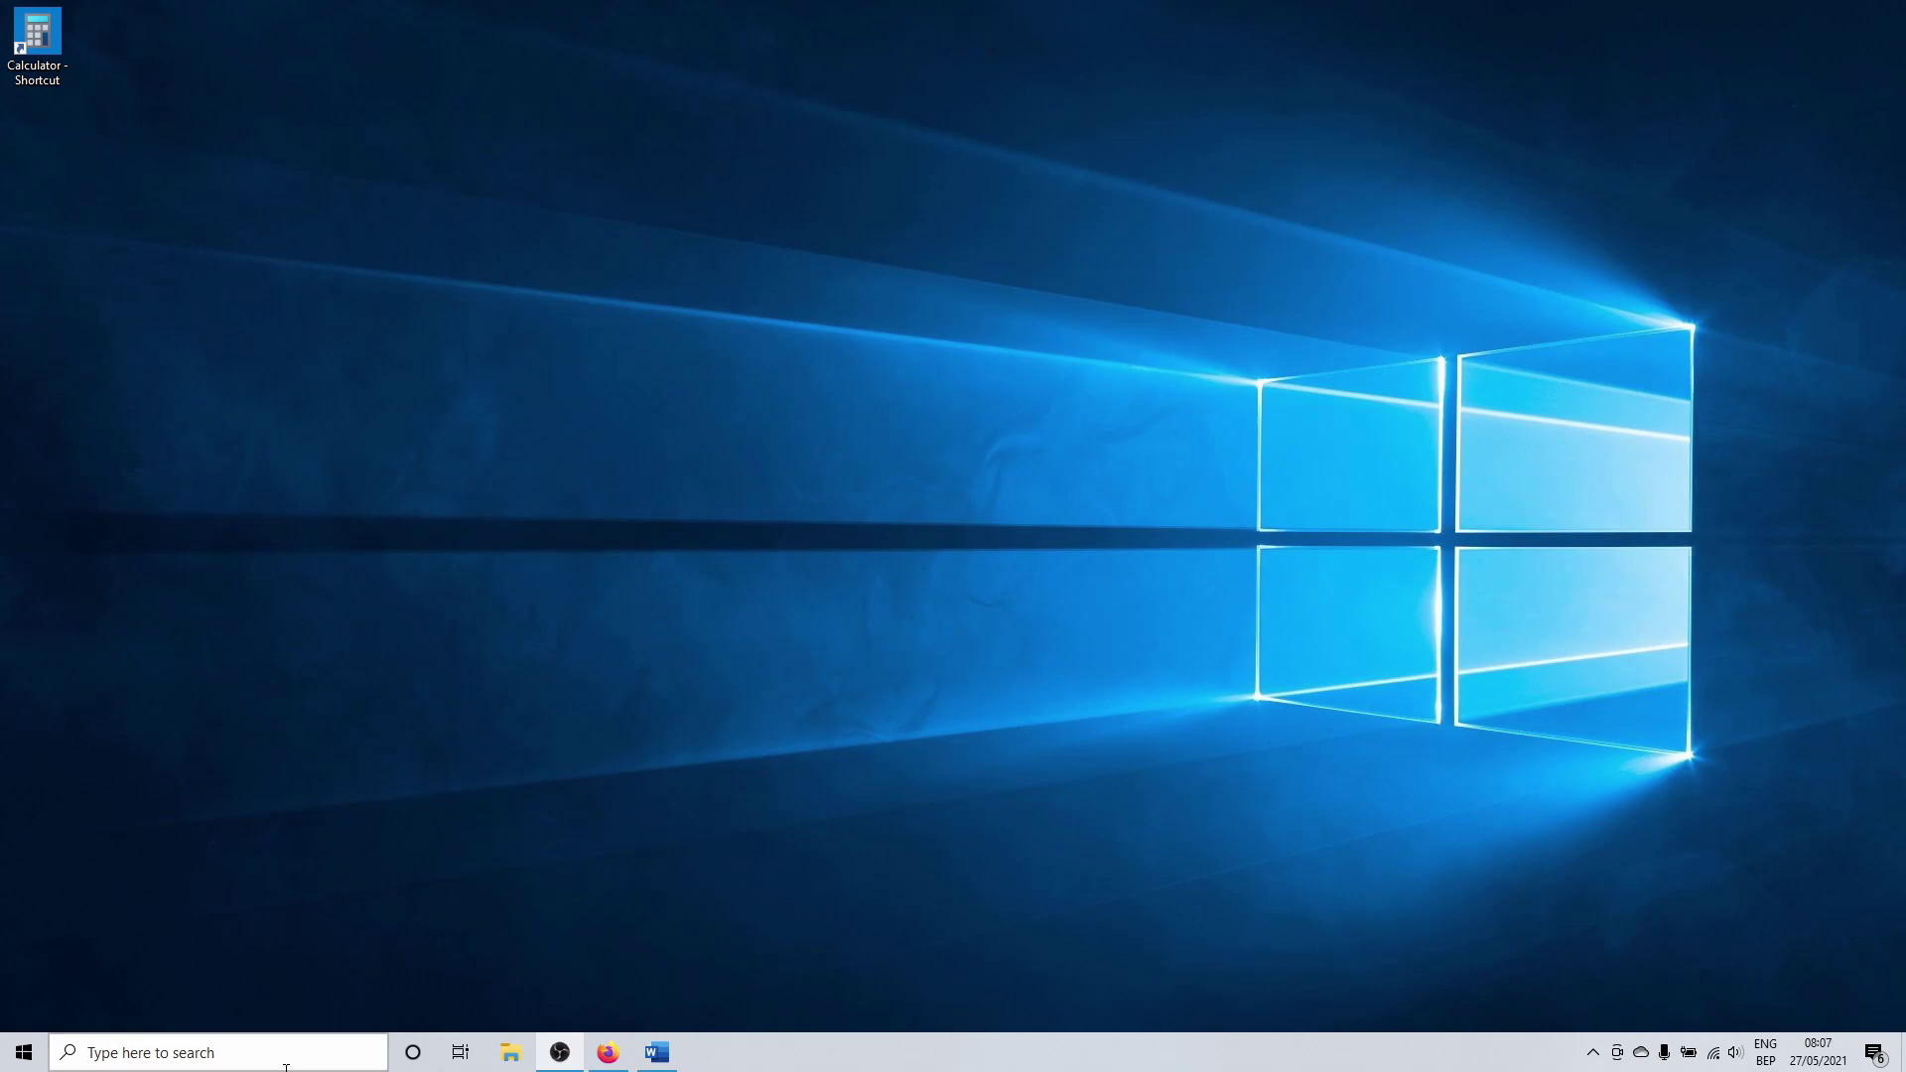
text(control)
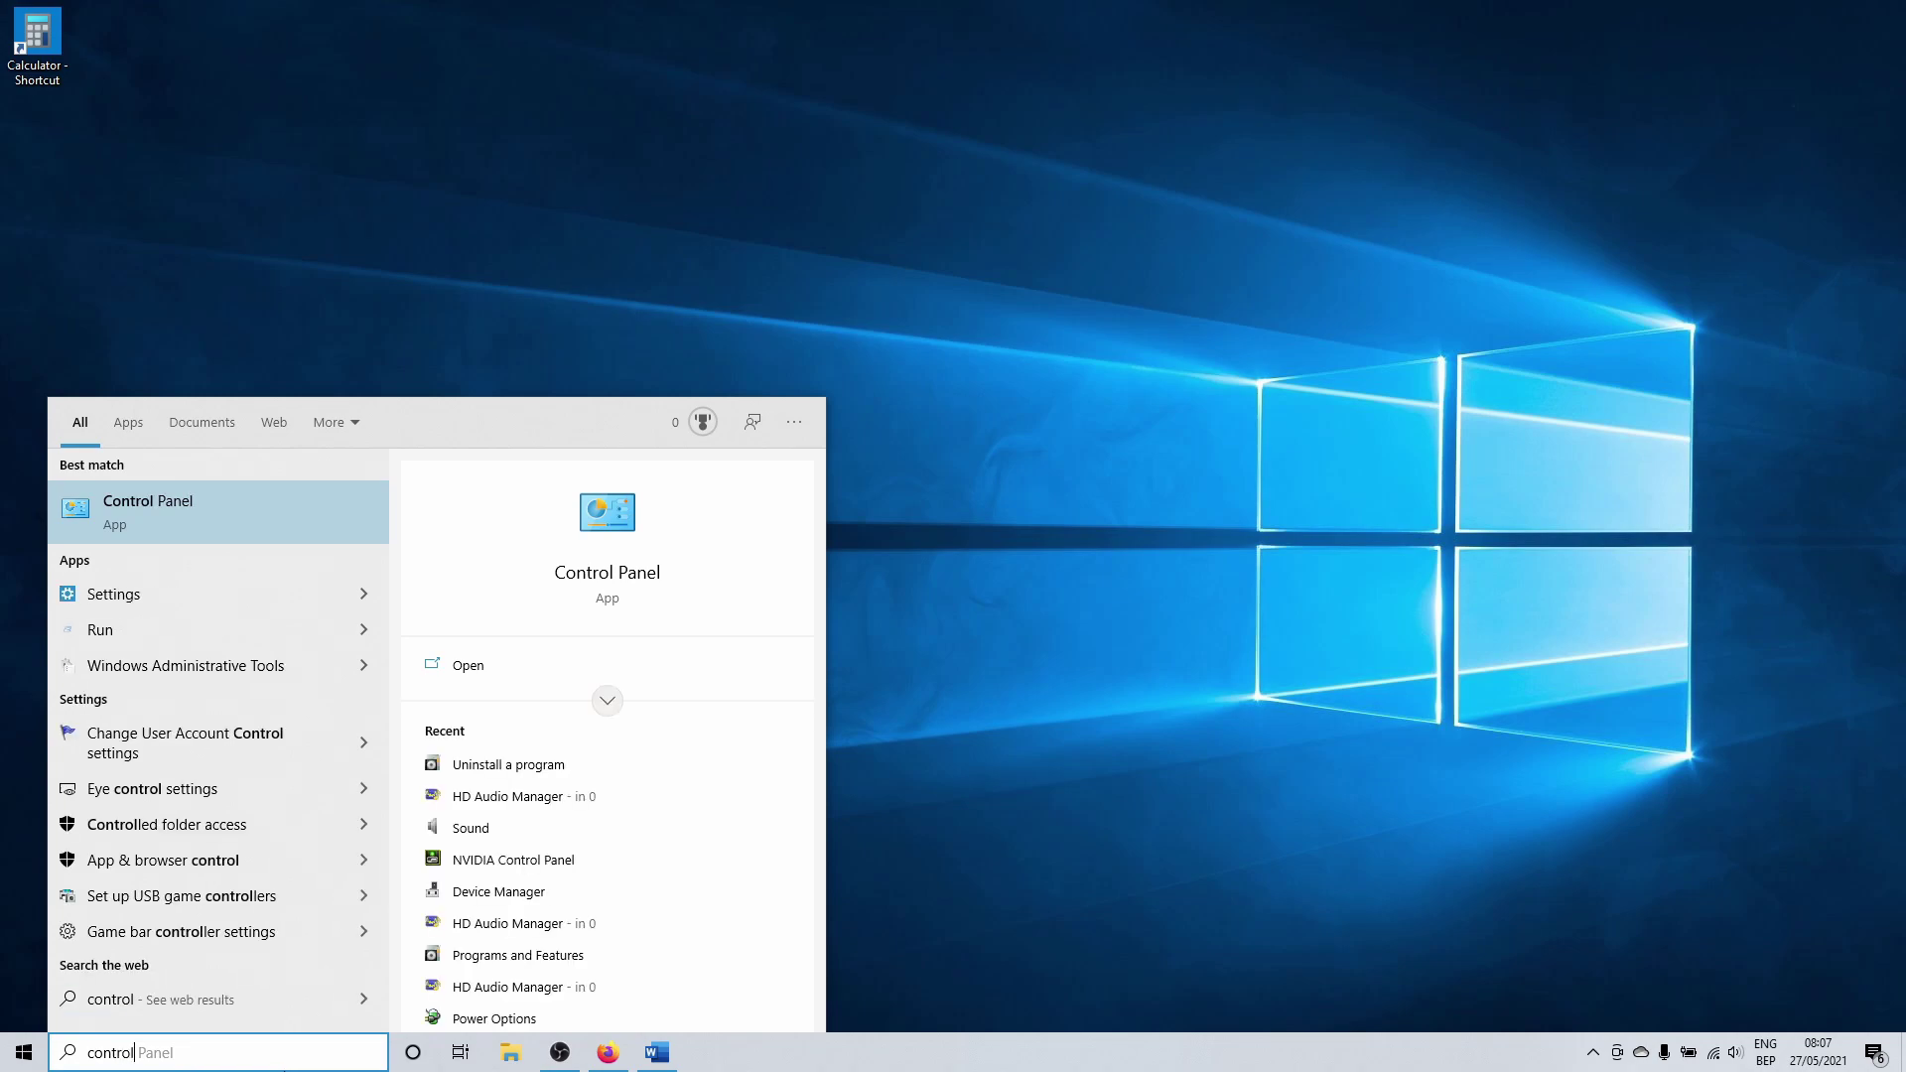
click(284, 508)
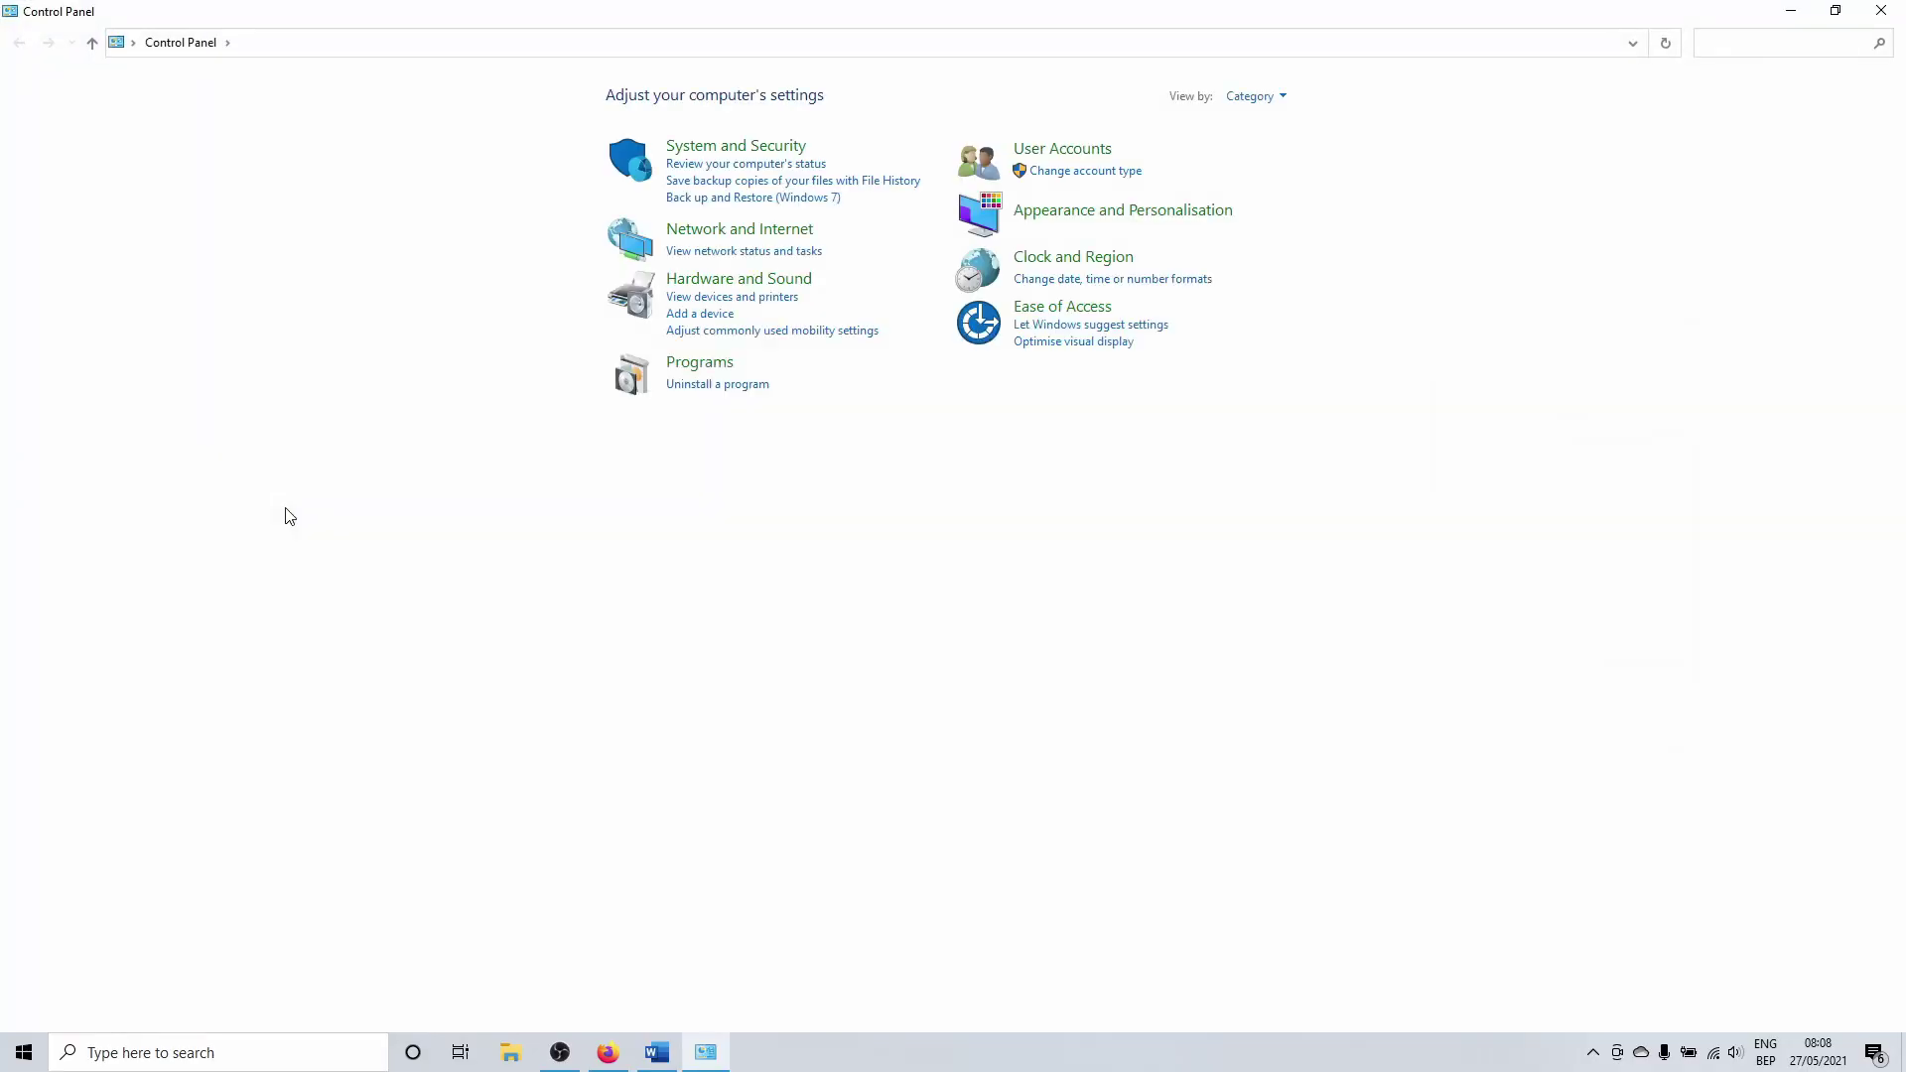
Uninstall Realtek High Definition Audio Driver in Programs and Features, confirming with Yes.
click(675, 385)
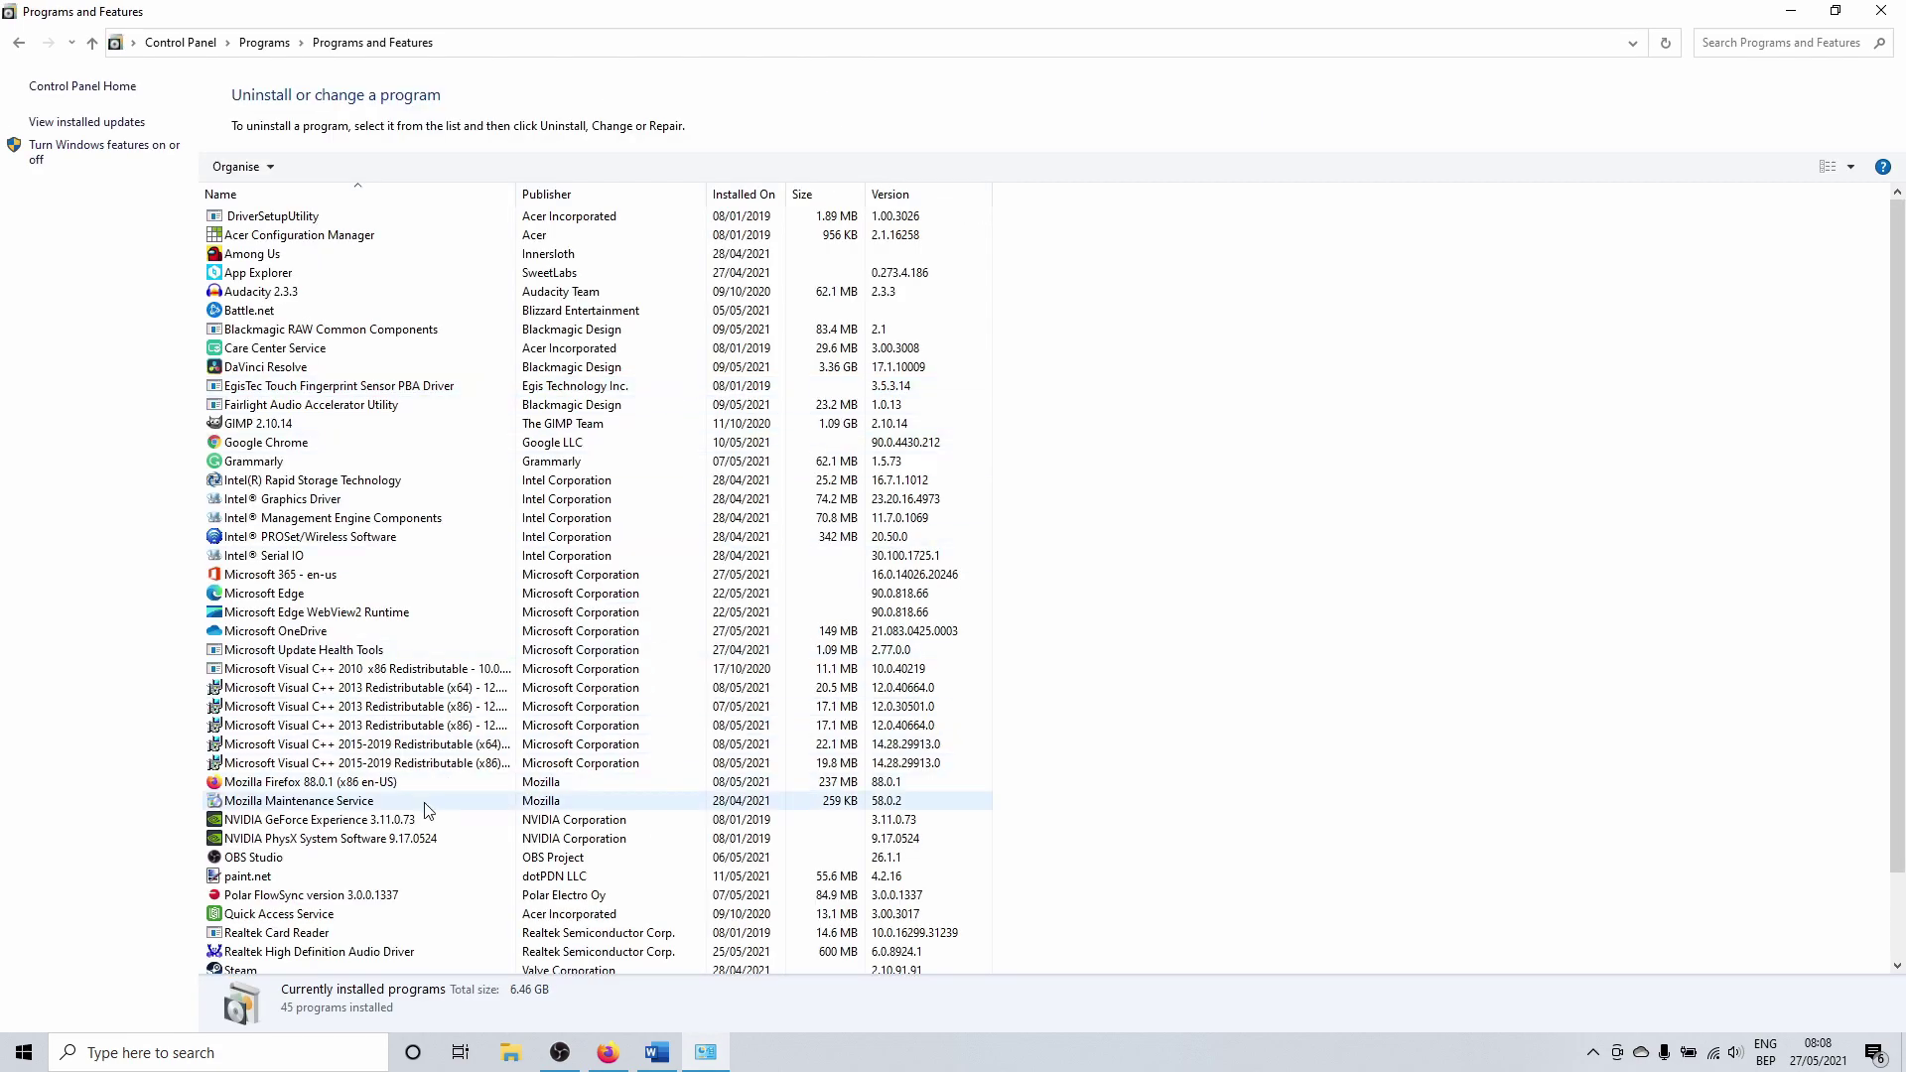
click(335, 953)
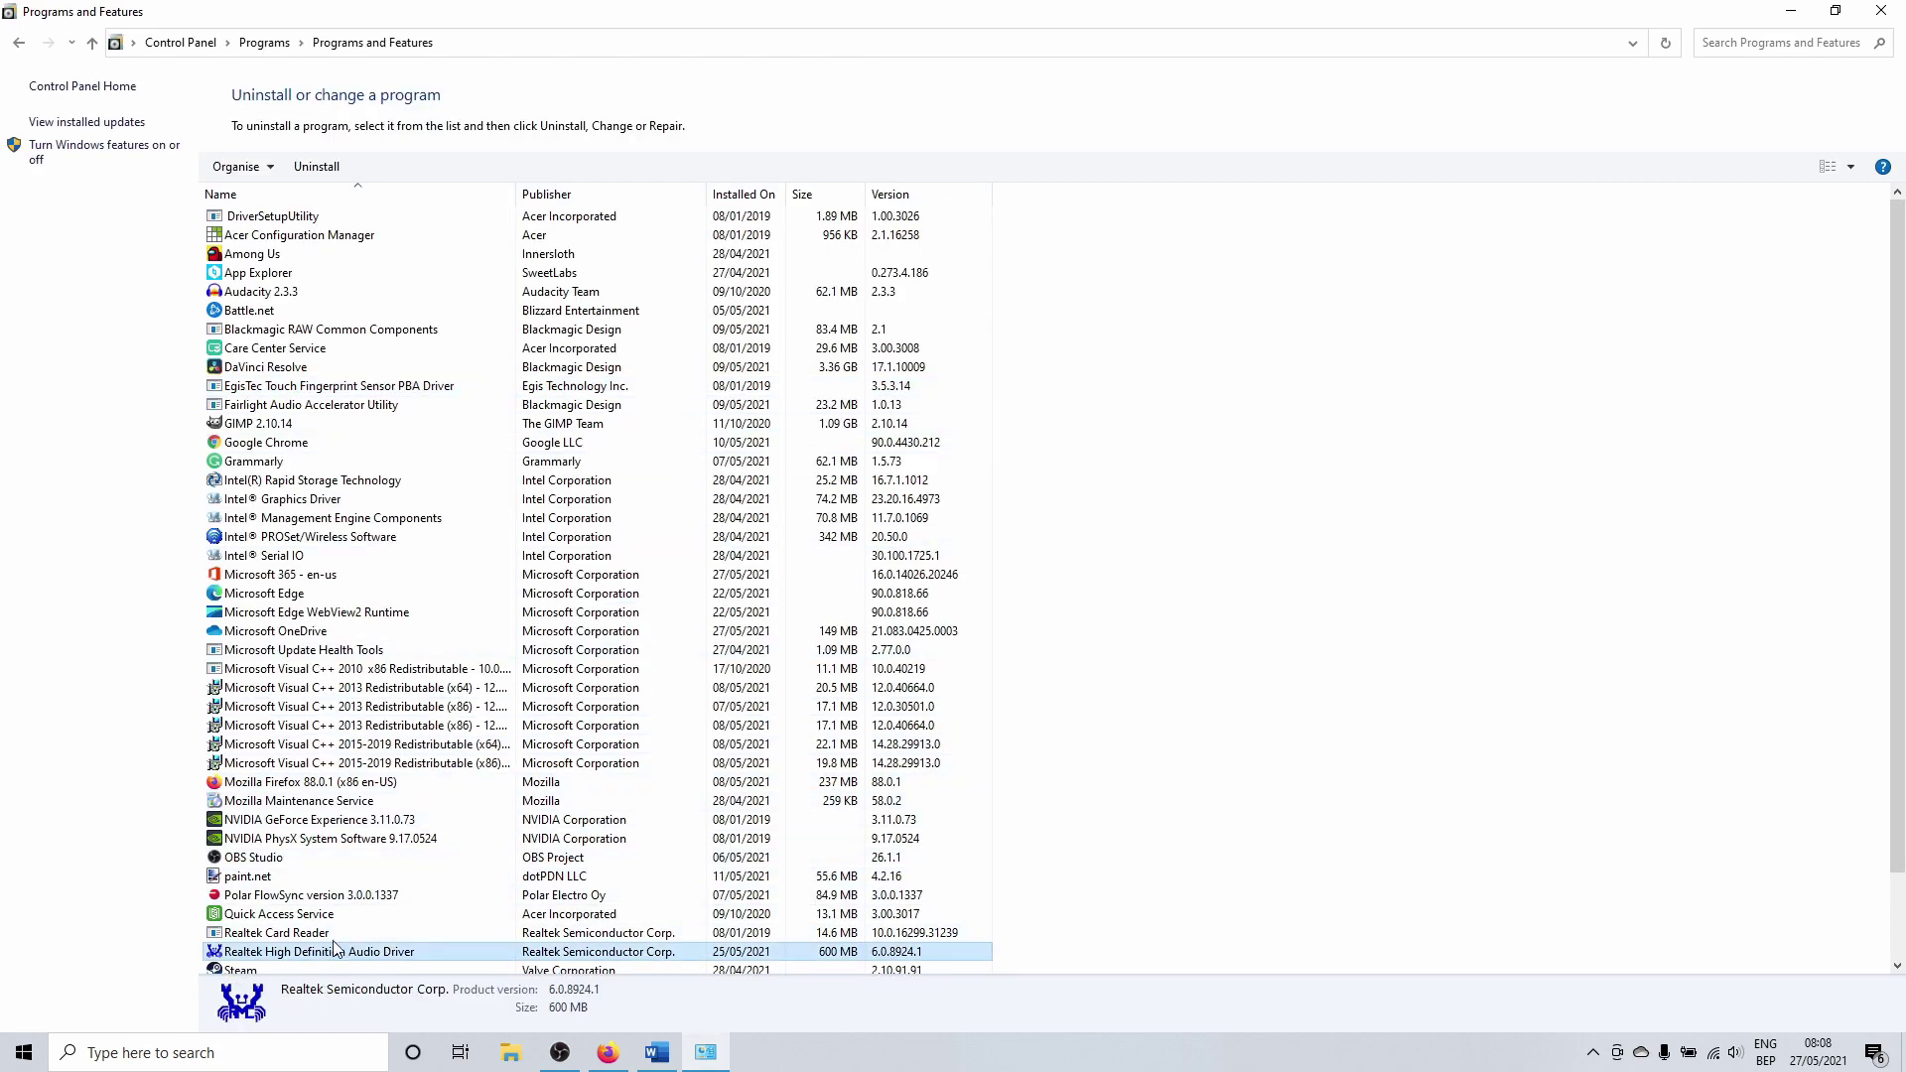
click(316, 167)
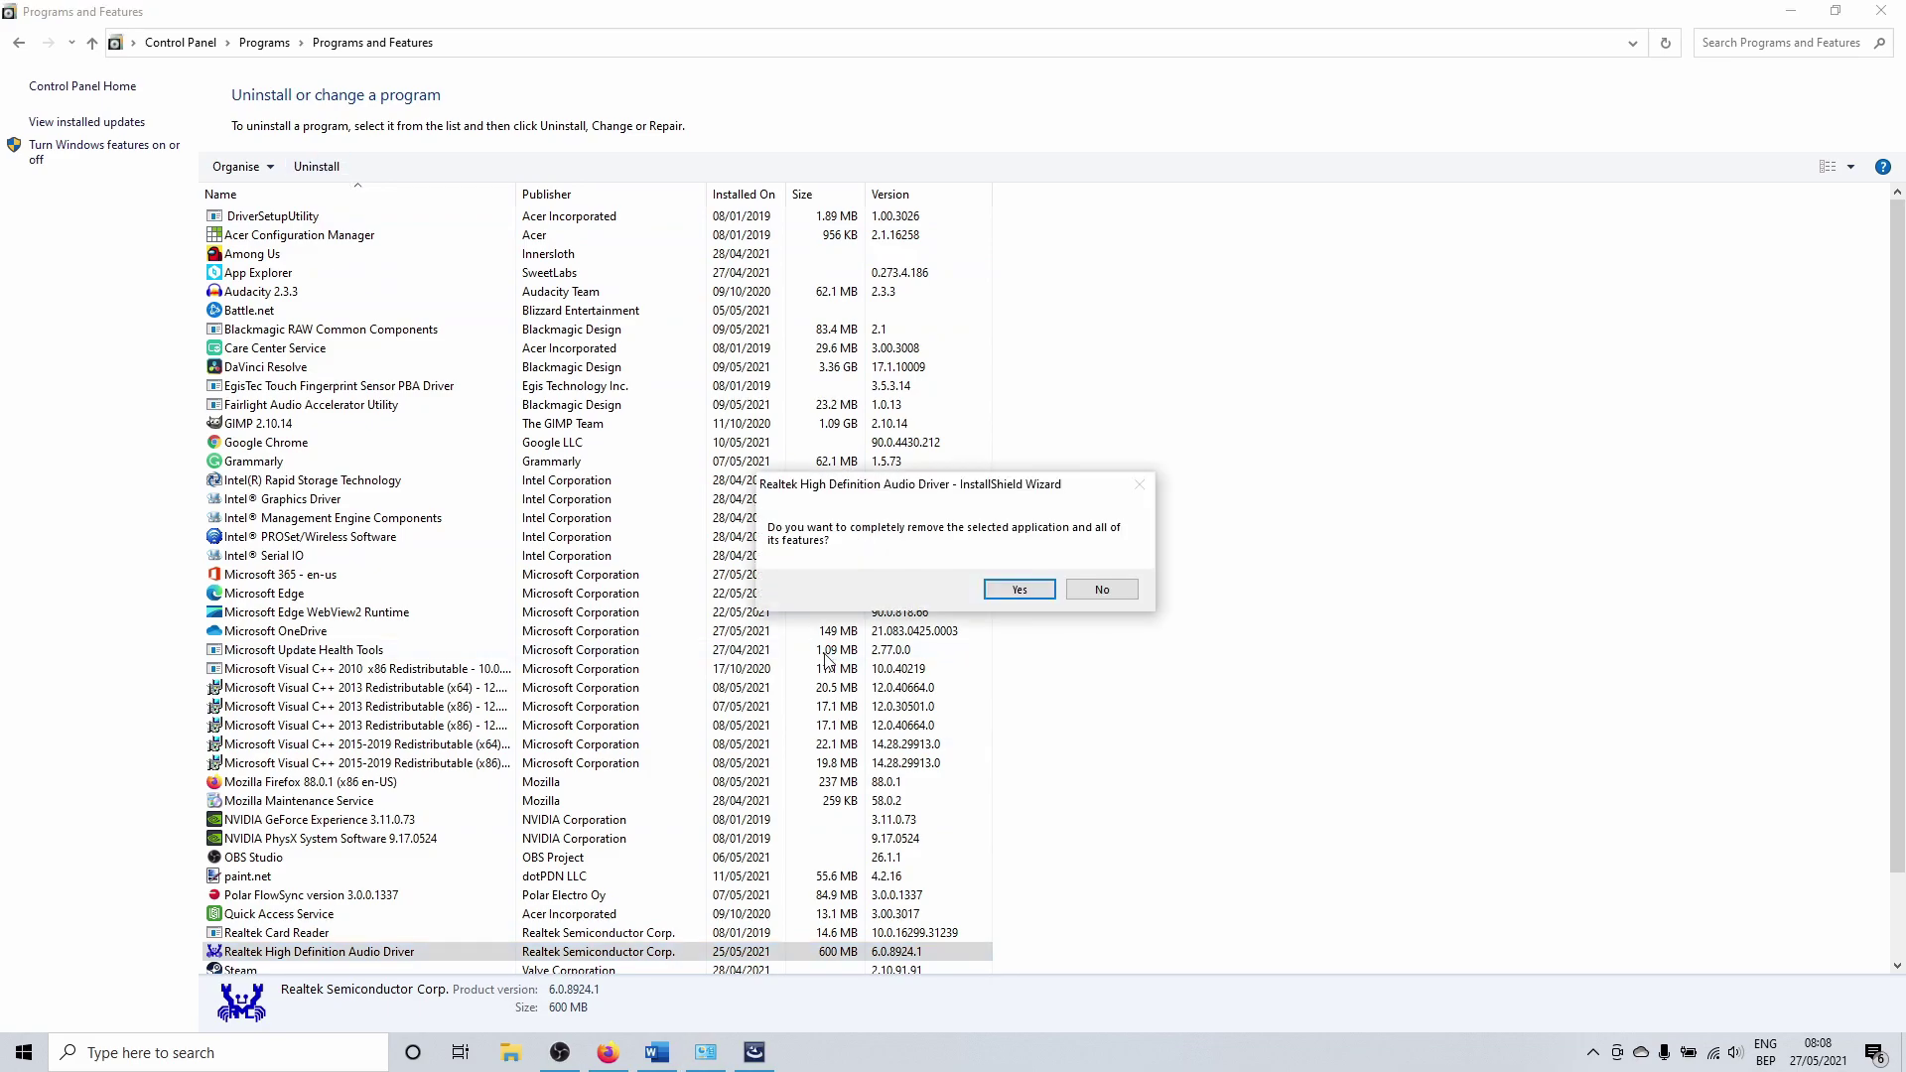
click(1020, 589)
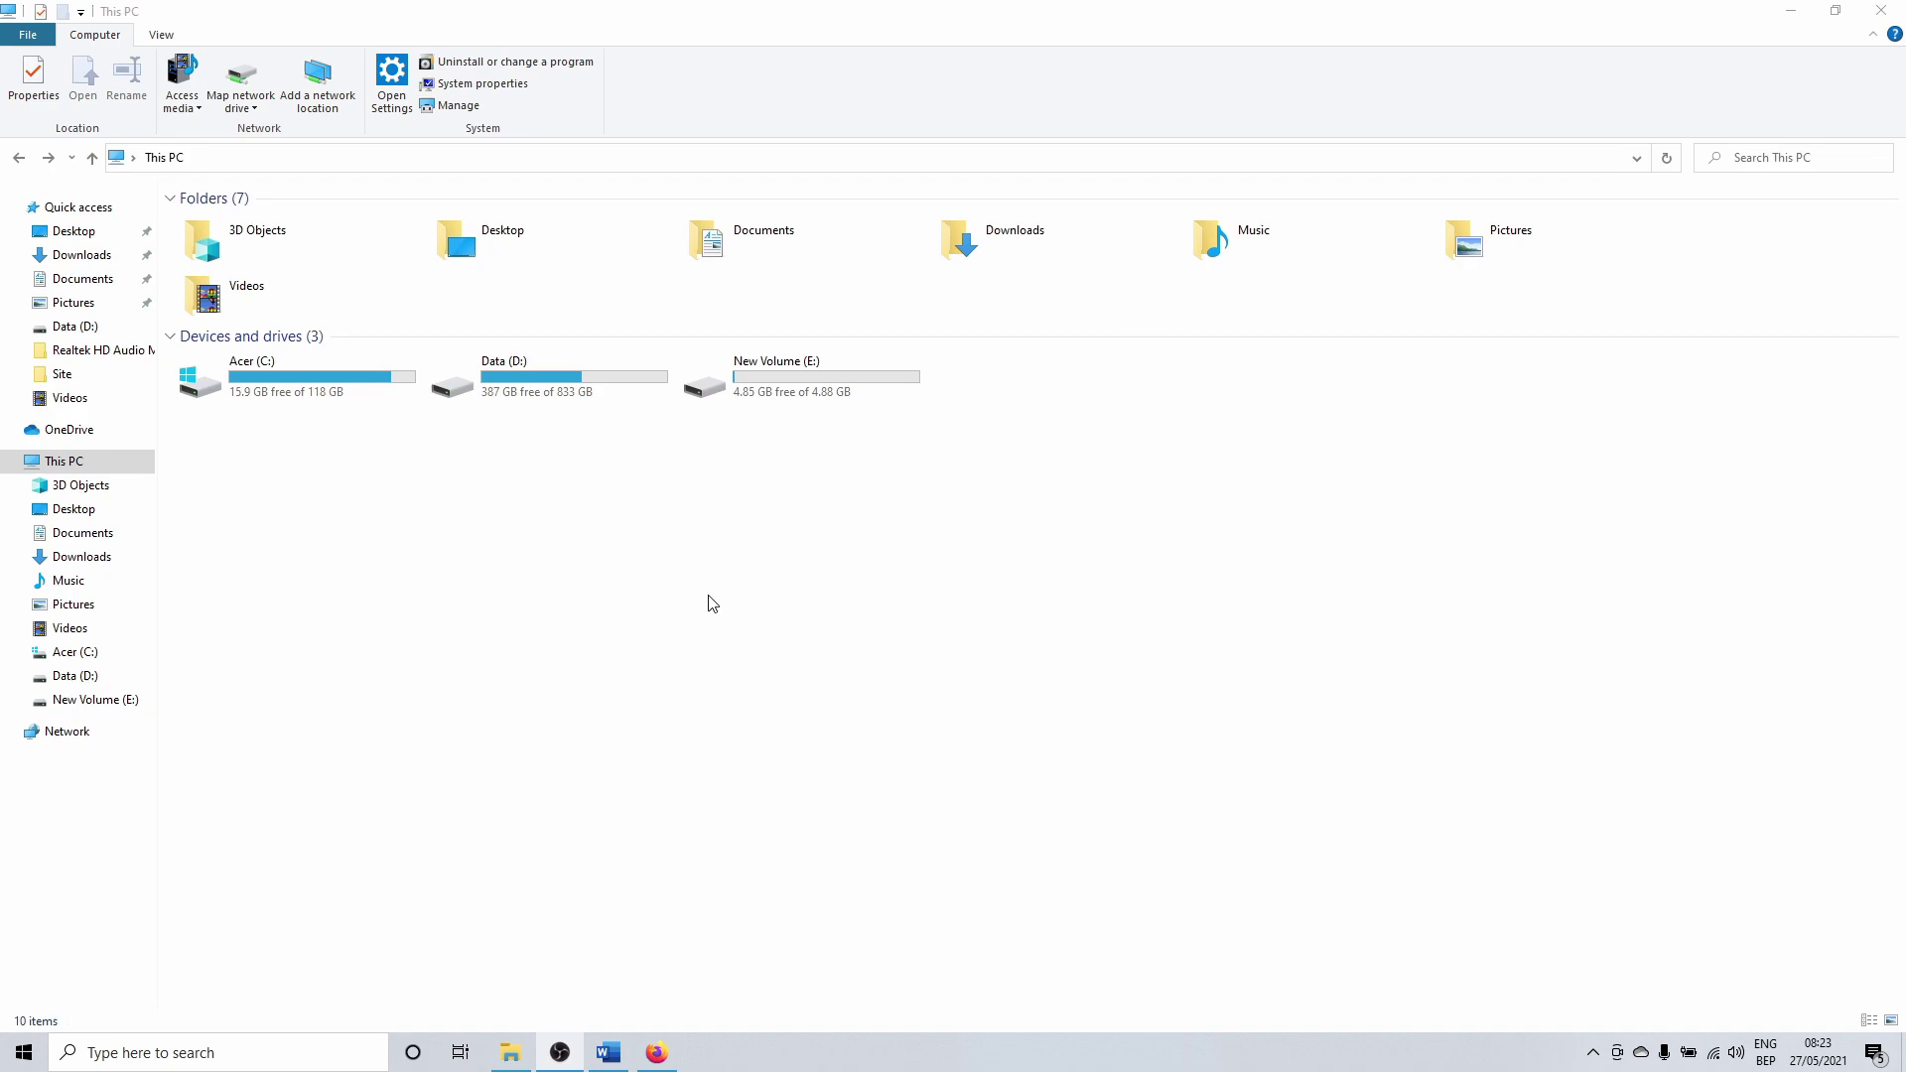
Delete the Realtek folder from C:\Program Files with admin permission, then open Program Files (x86).
double_click(321, 379)
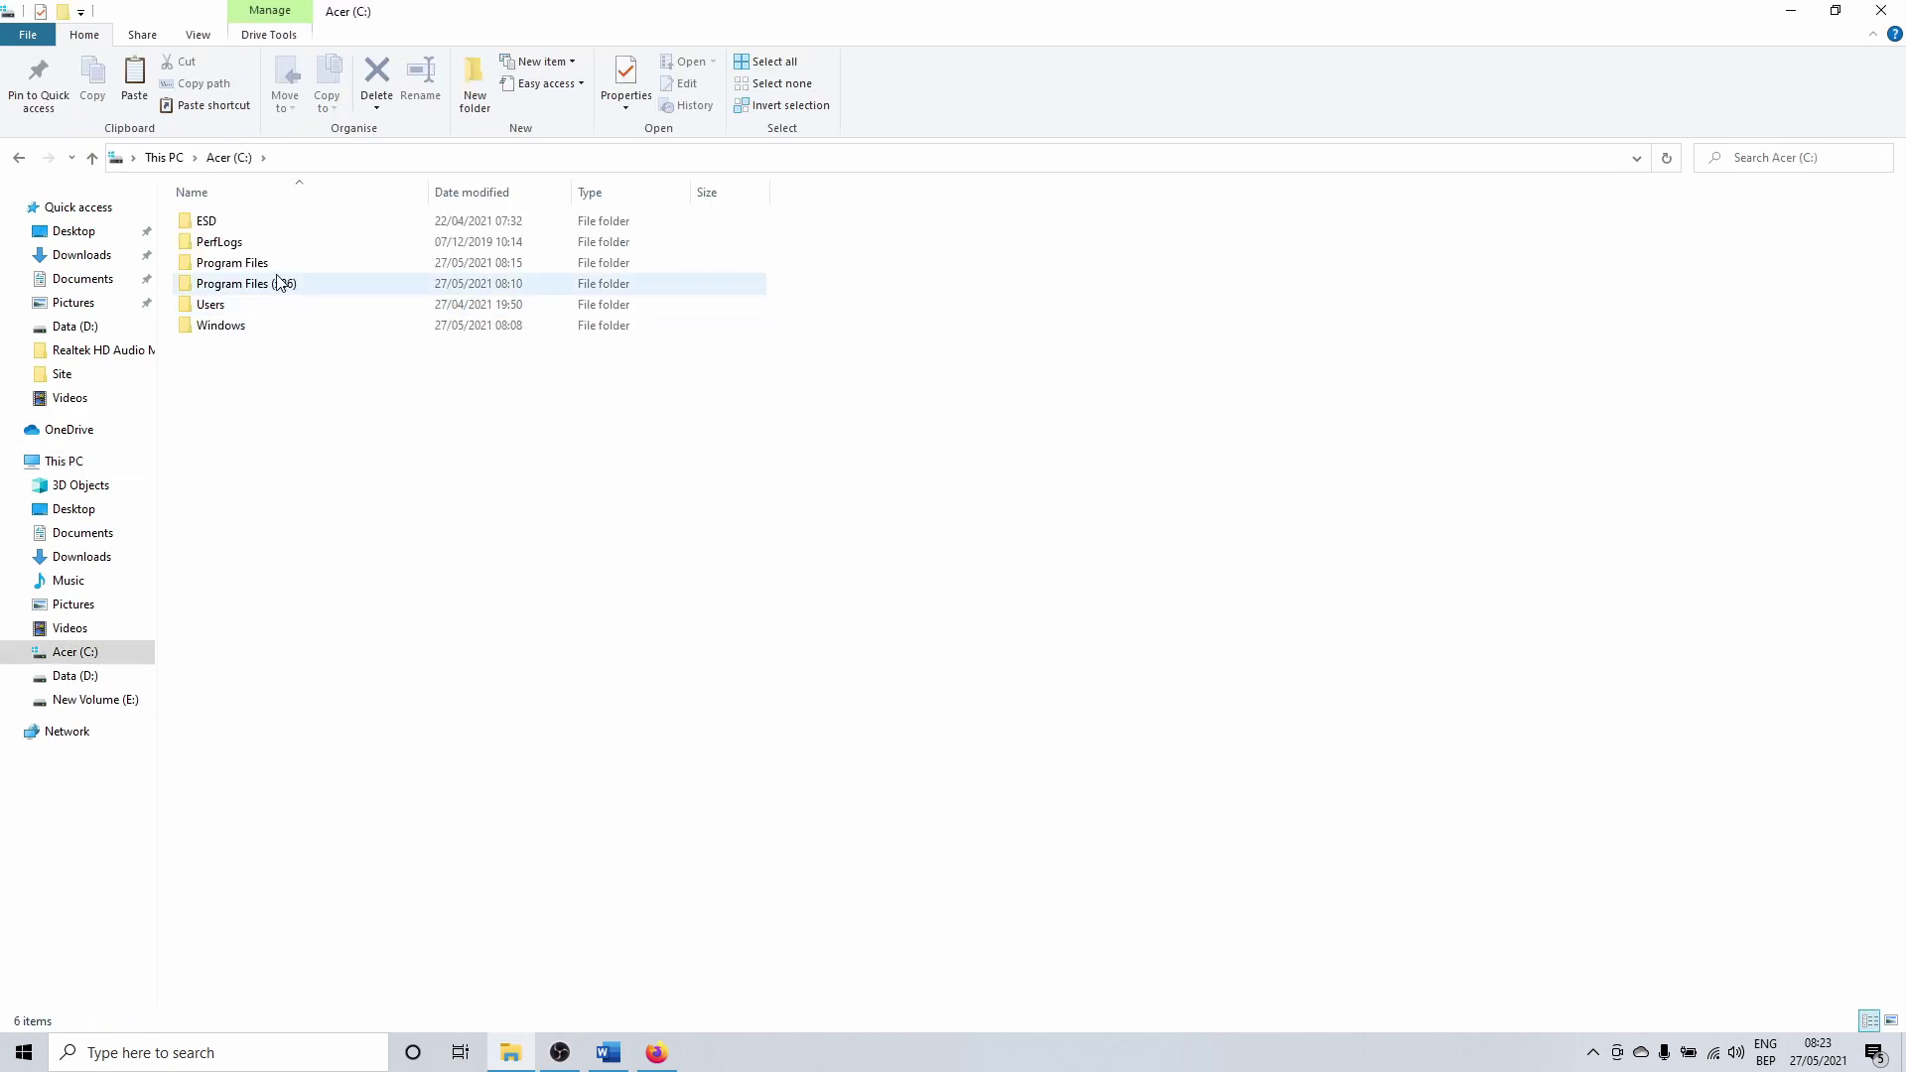
double_click(266, 263)
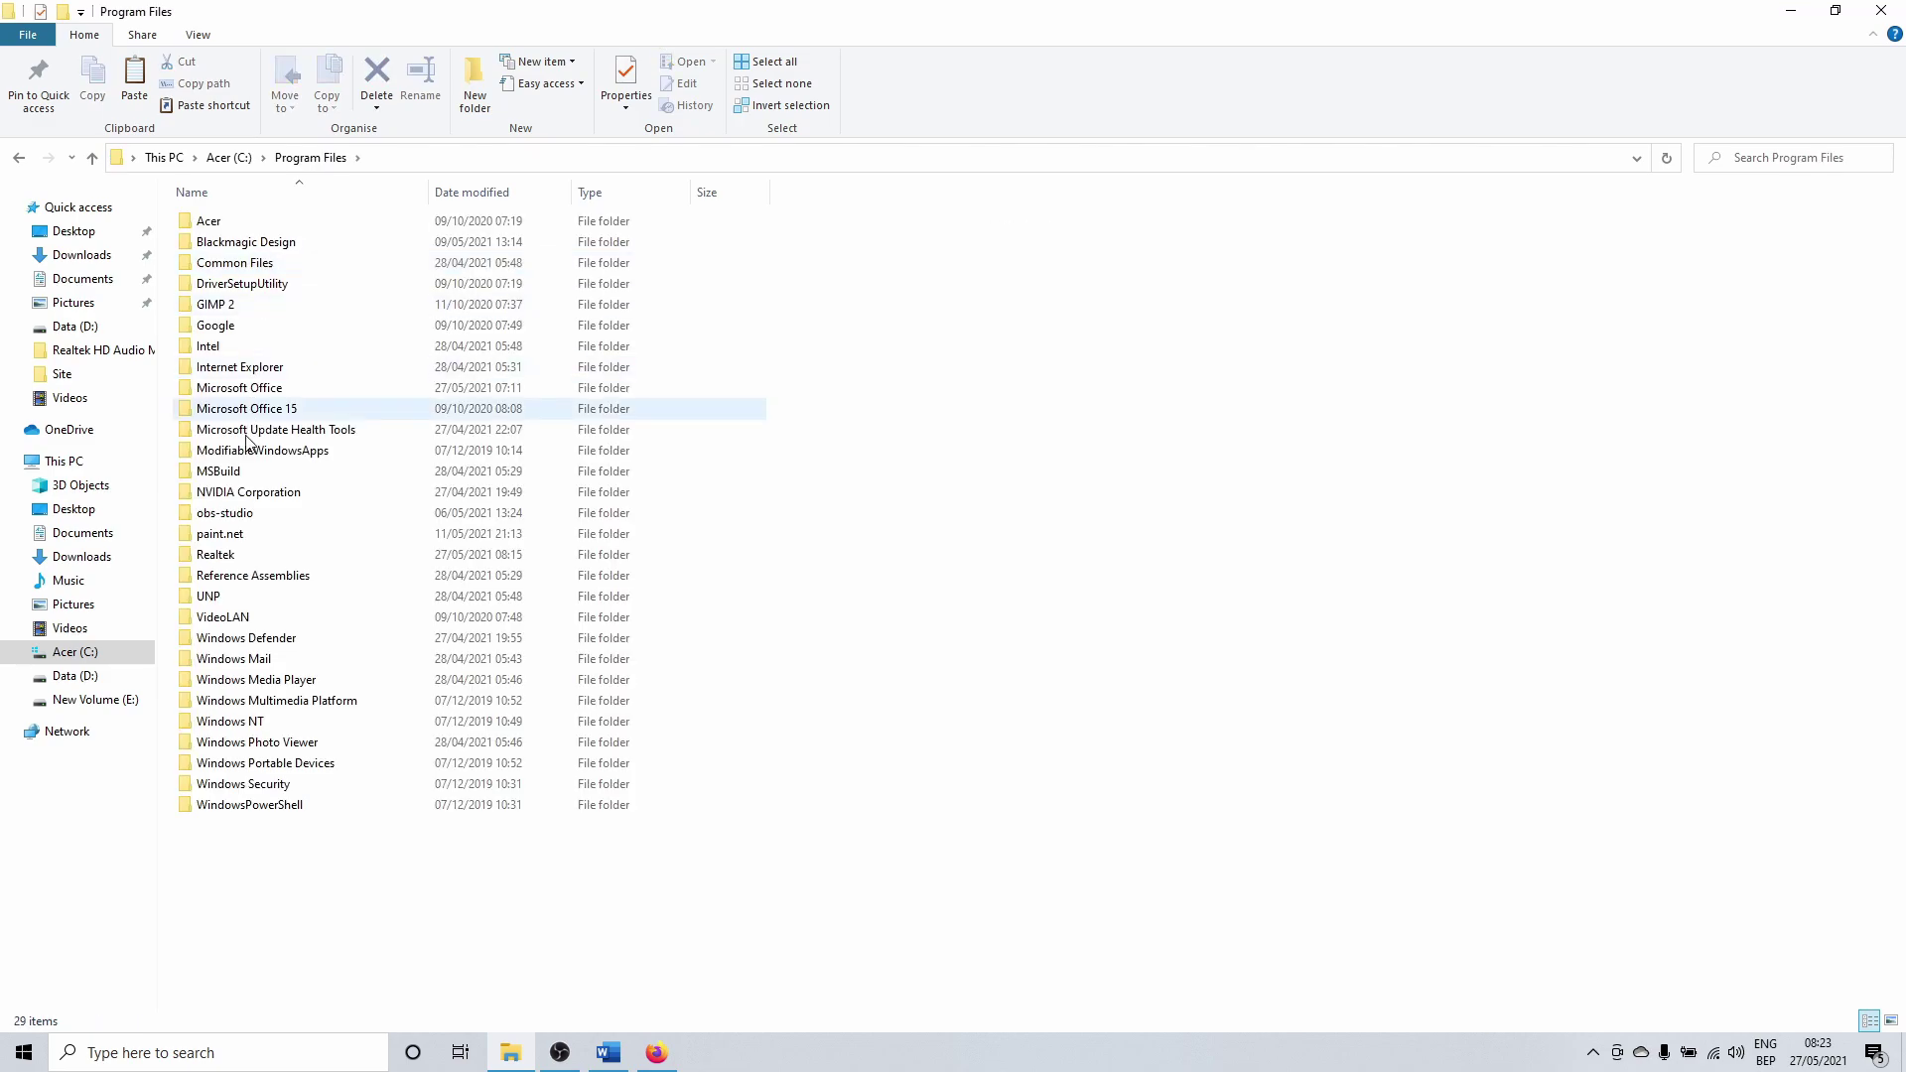
click(218, 554)
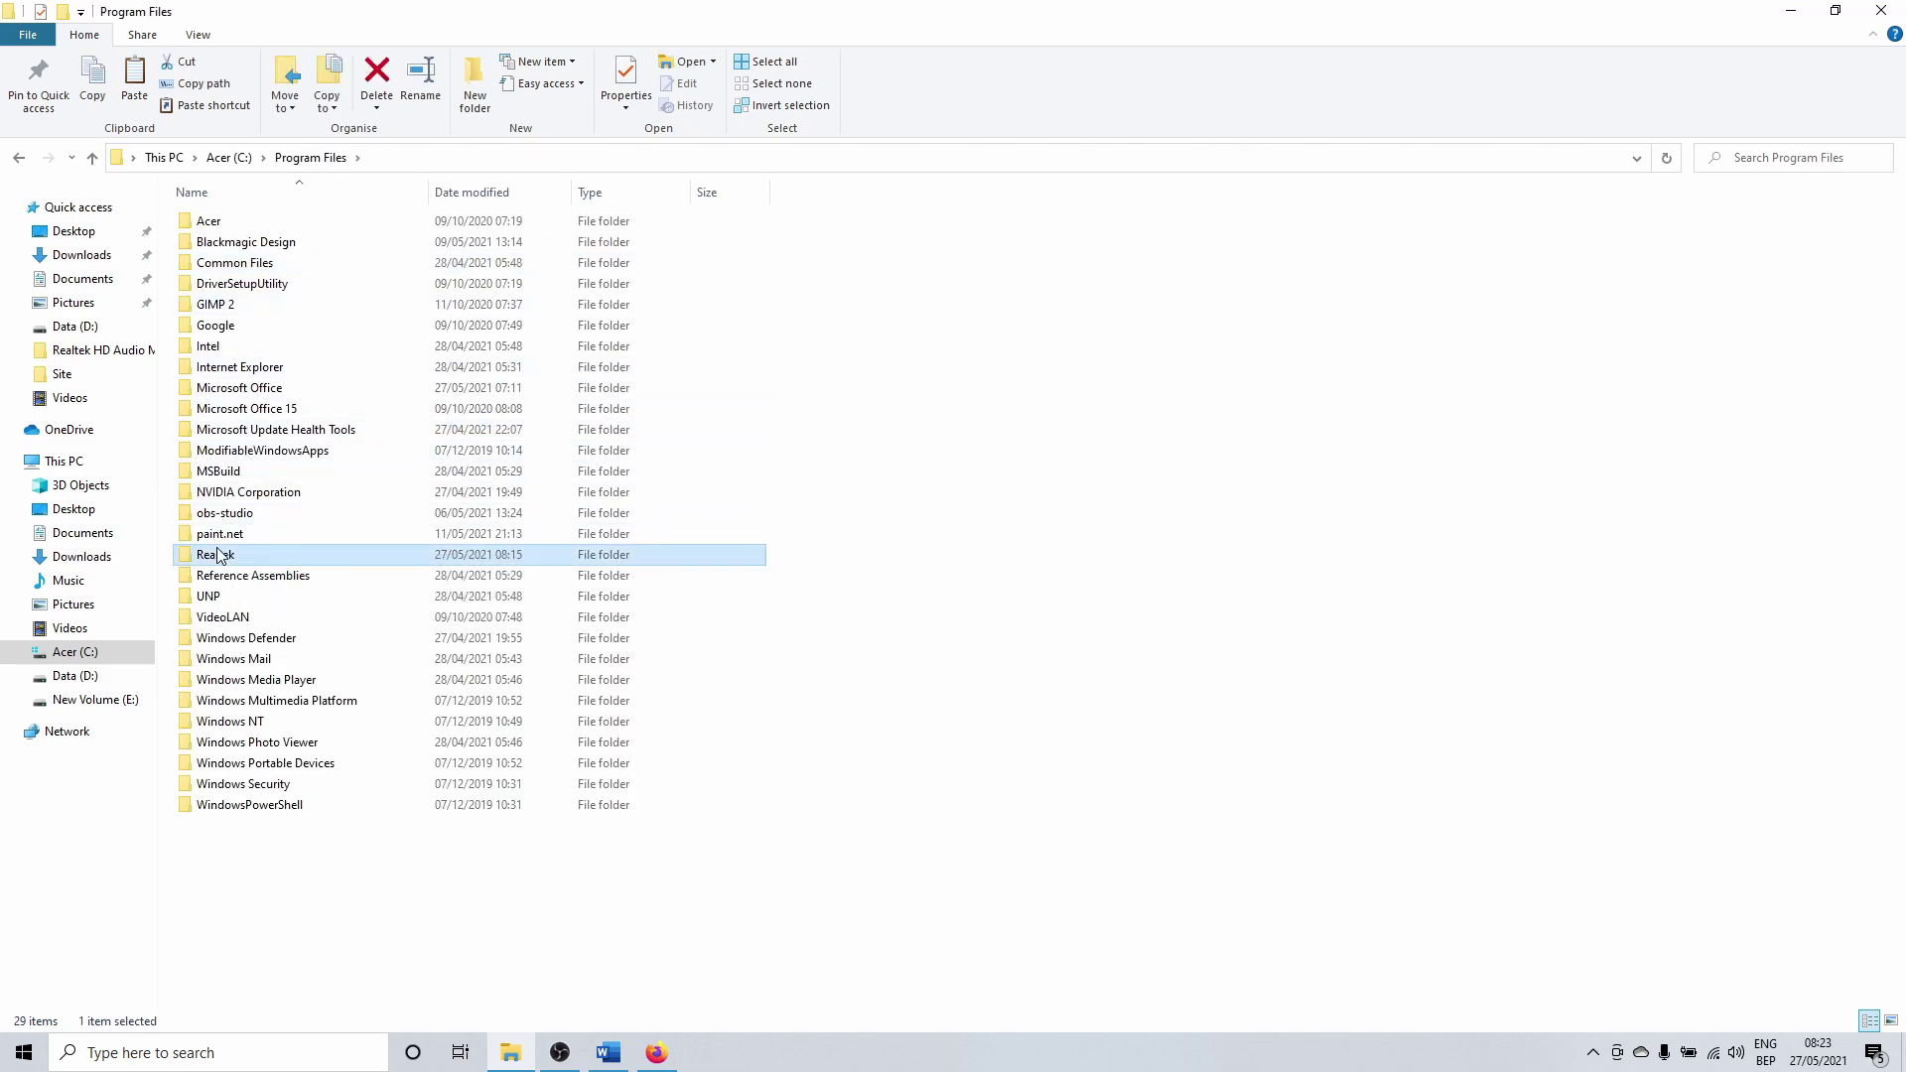
key(Delete)
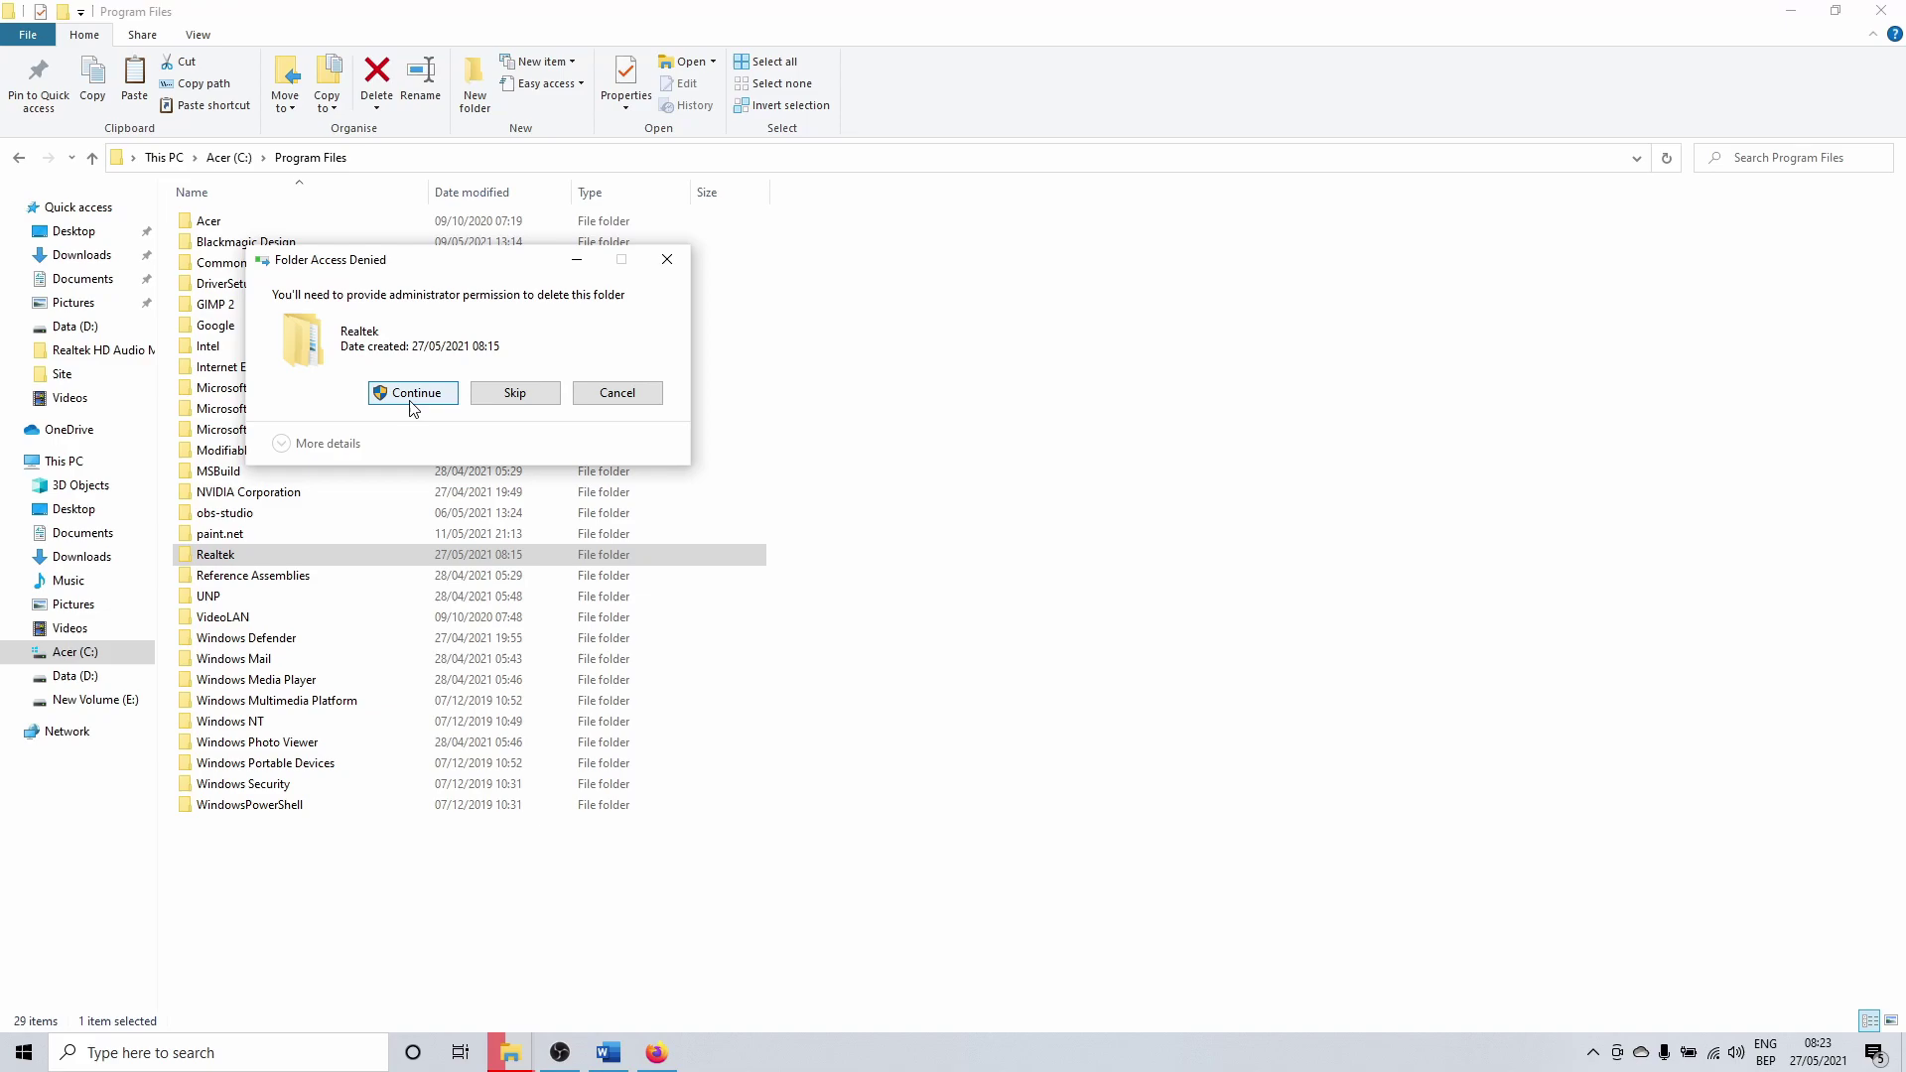
click(413, 393)
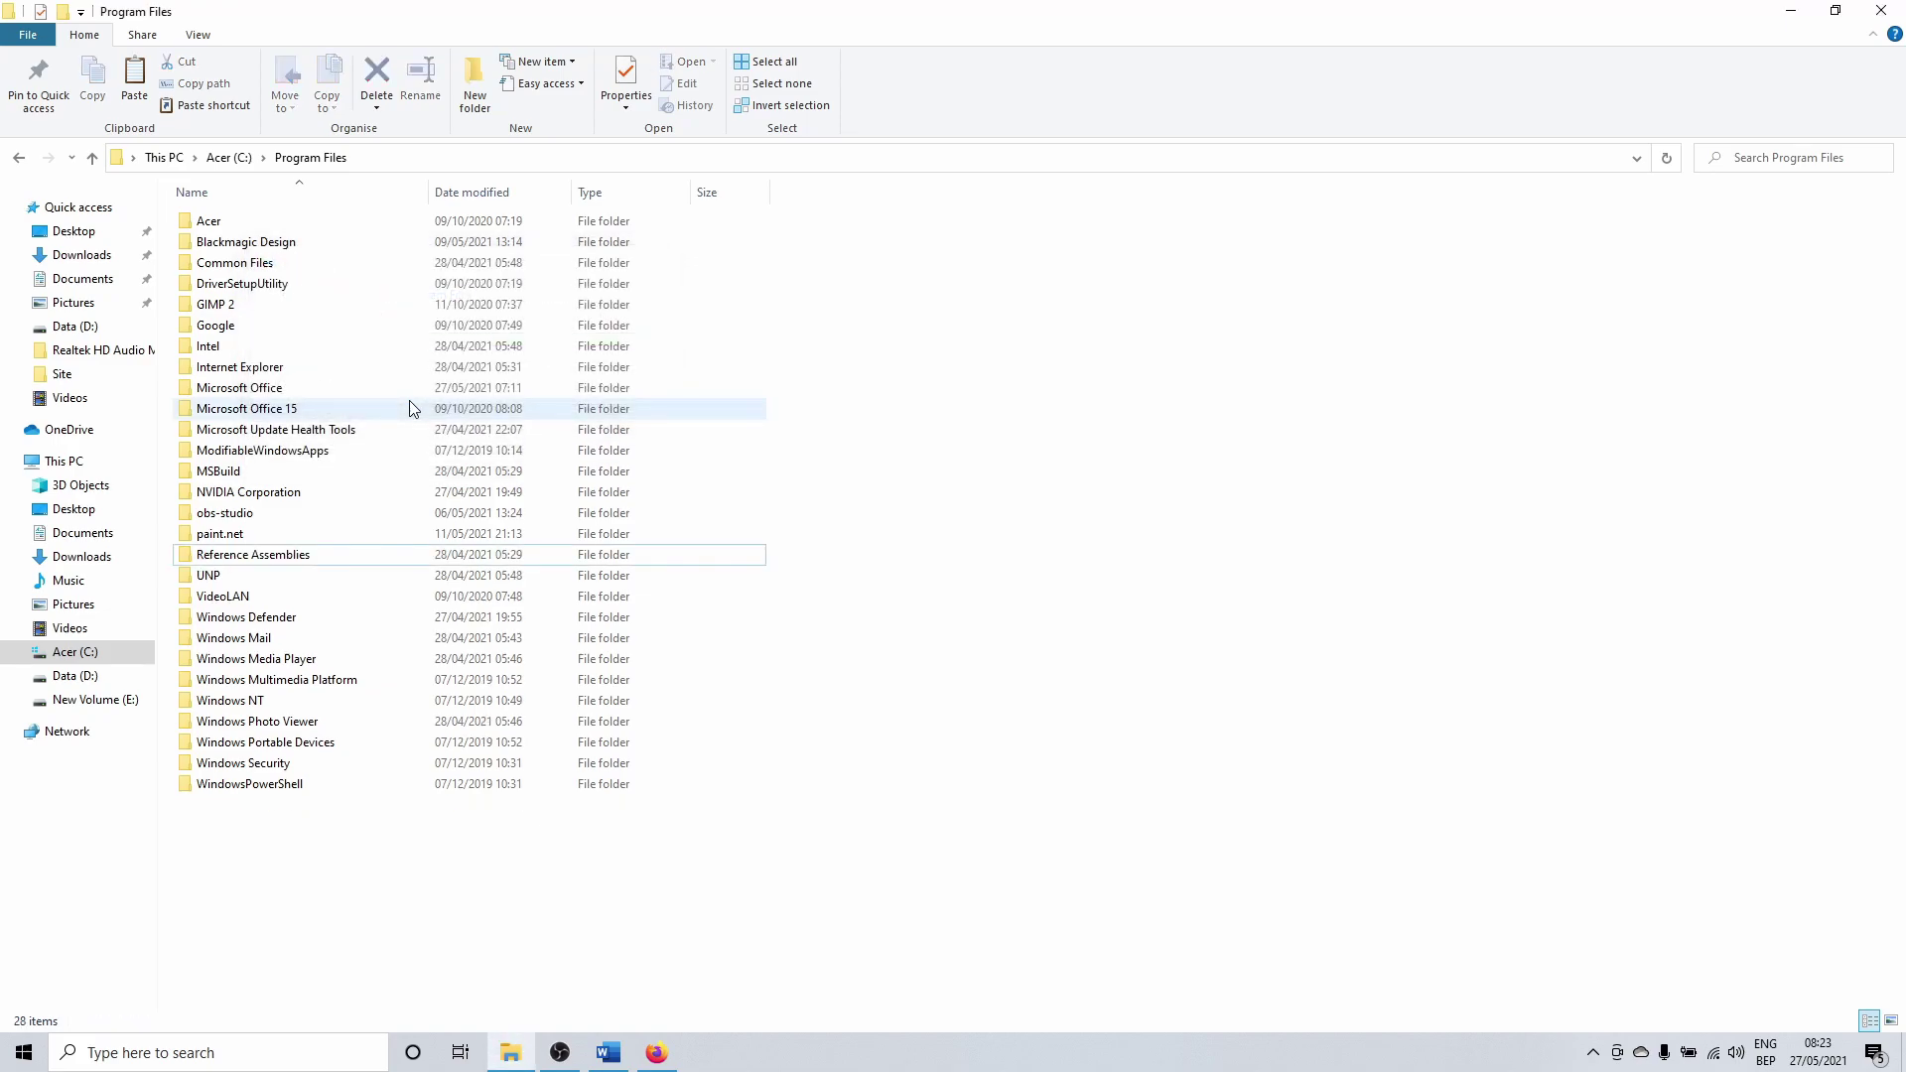
click(229, 158)
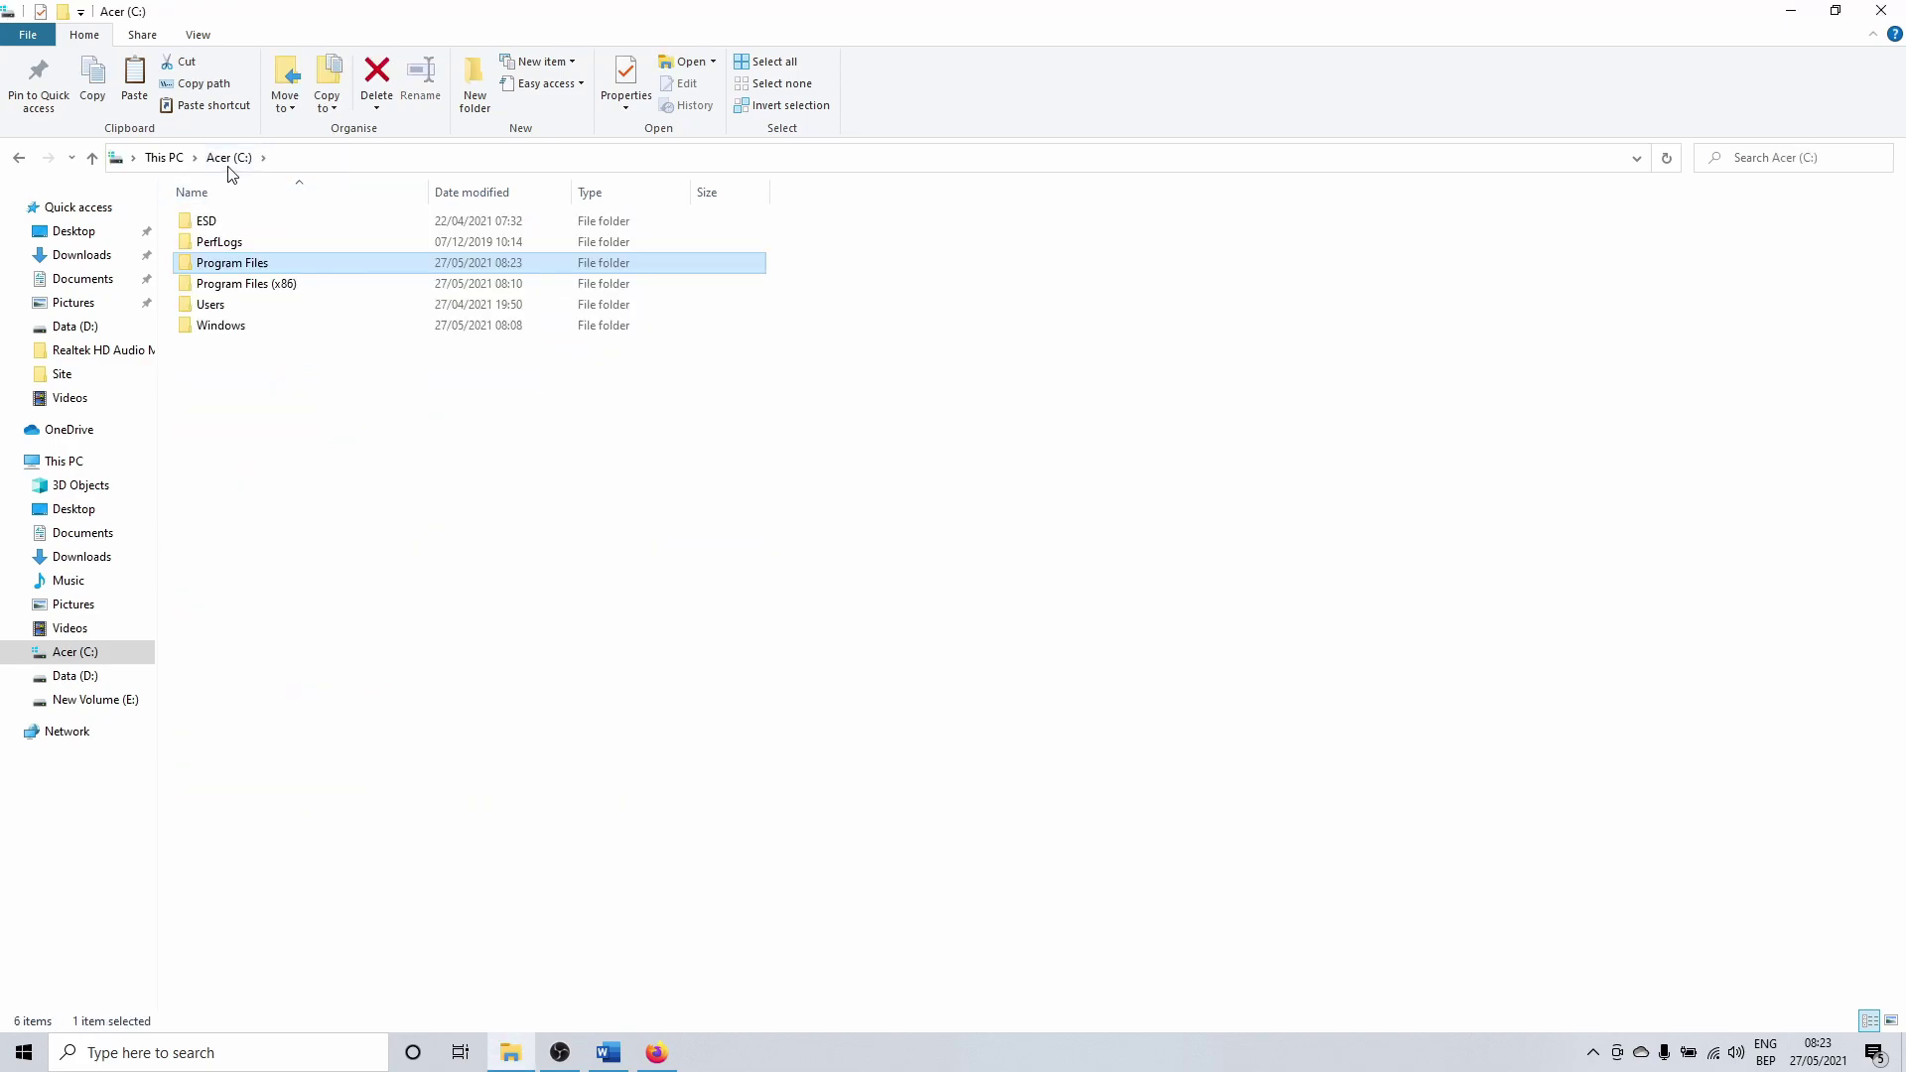
double_click(233, 292)
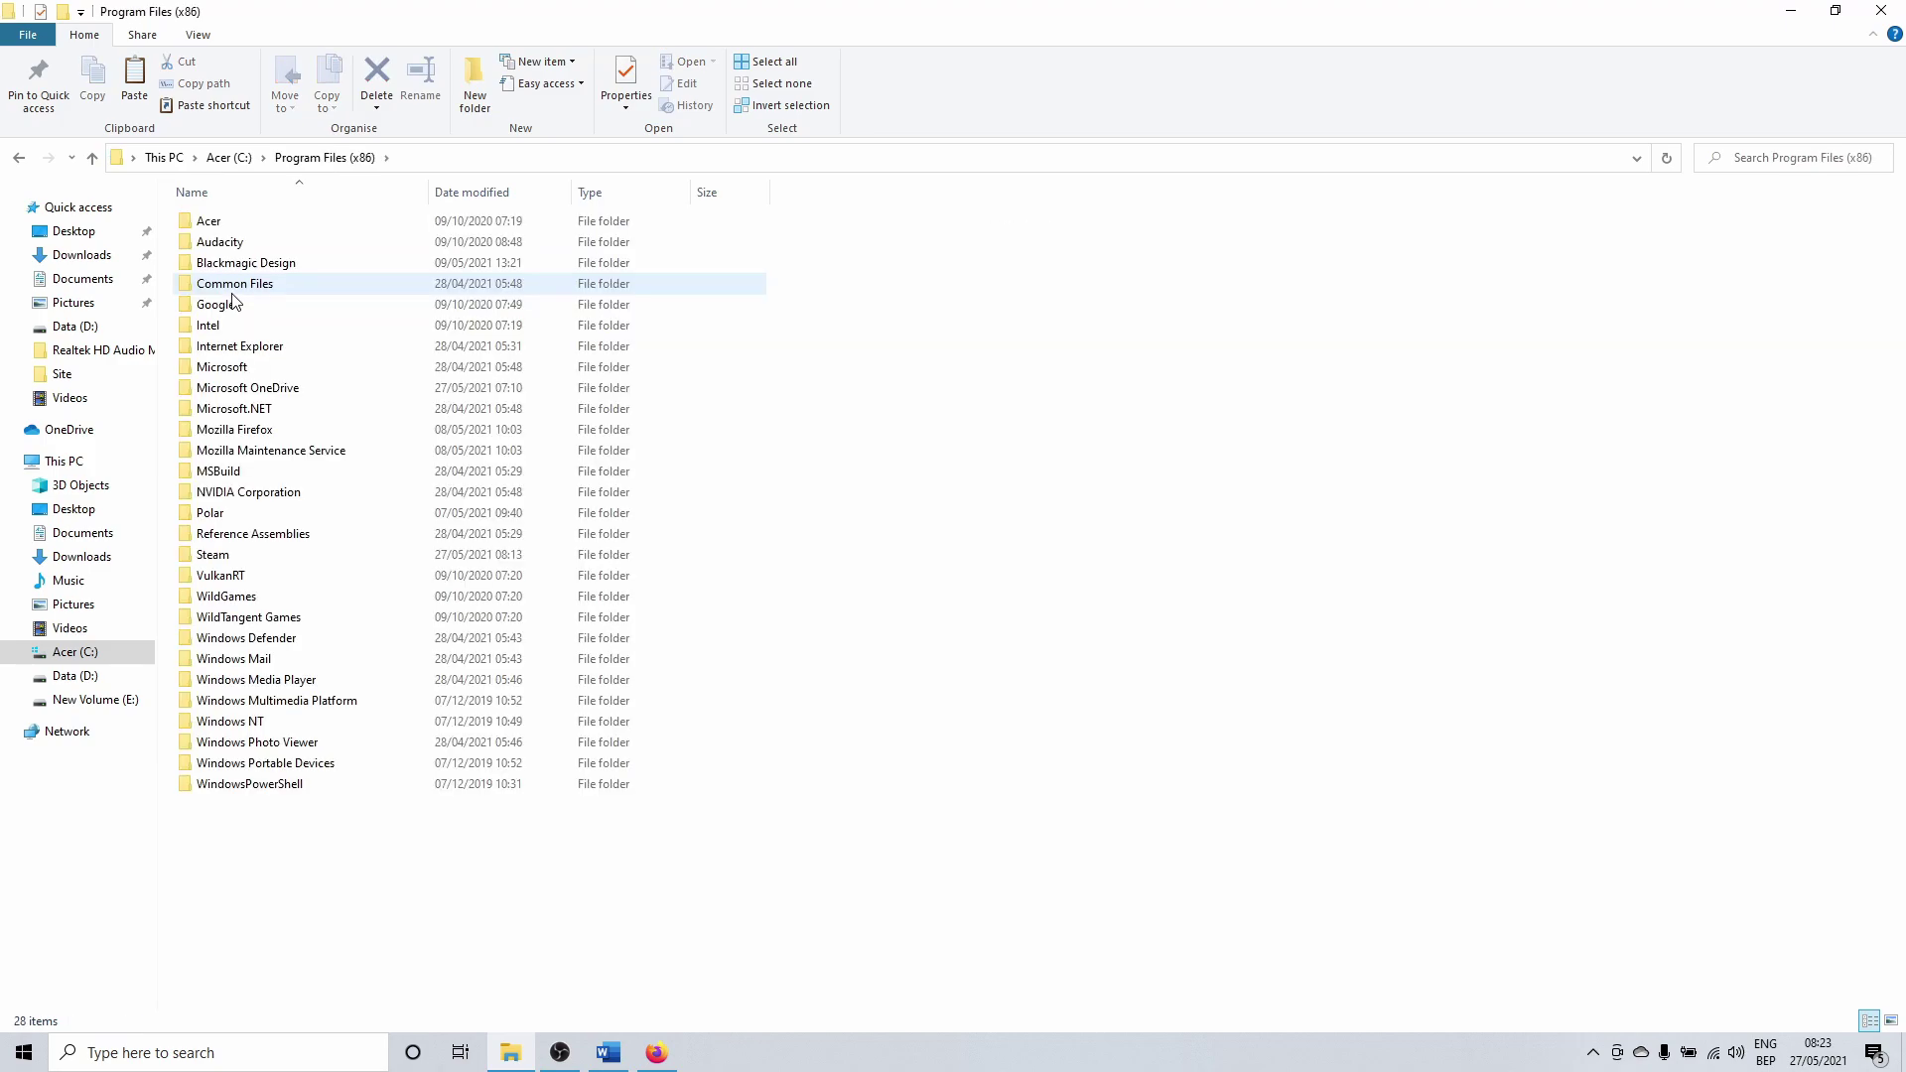
In Firefox, open the Station-Drivers page for Realtek HDA R2.8x (9151.1) WHQL and scroll to Download.
click(656, 1054)
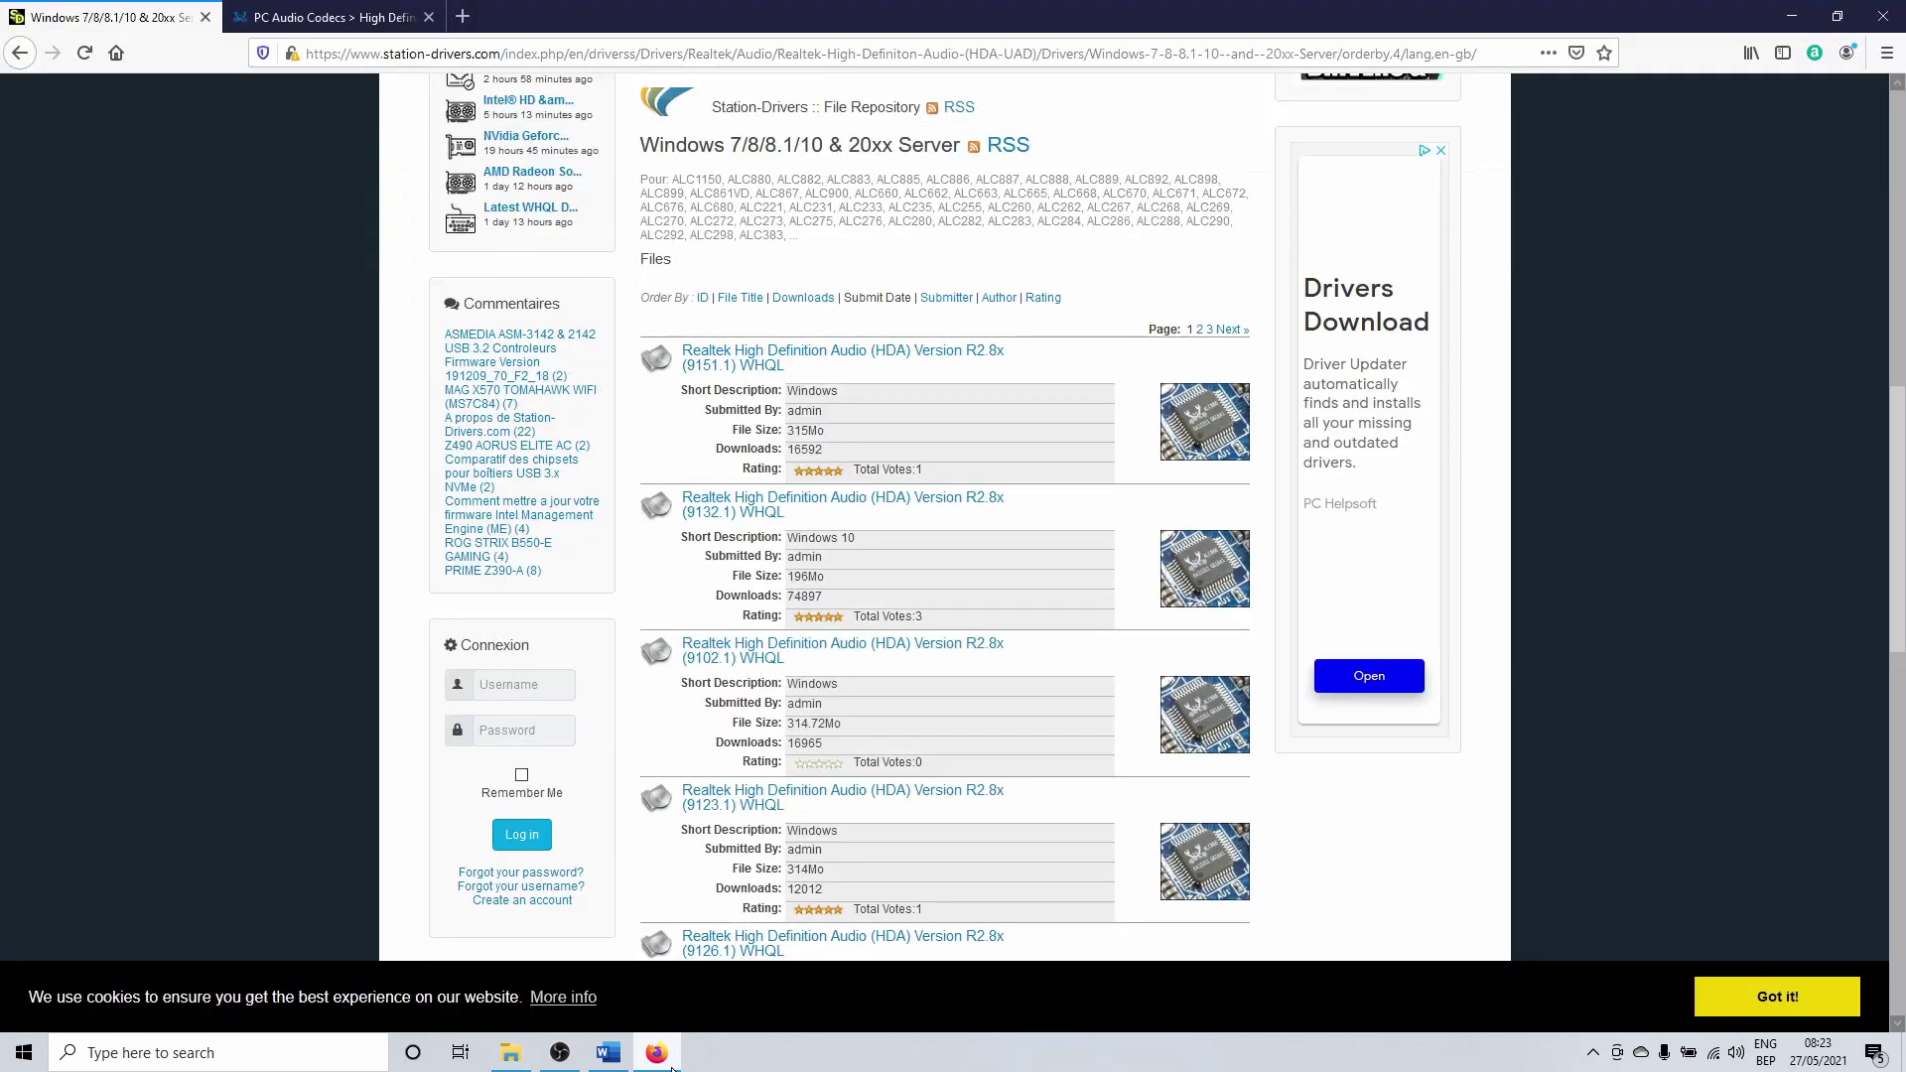
click(743, 362)
scroll(762, 409, down, 5)
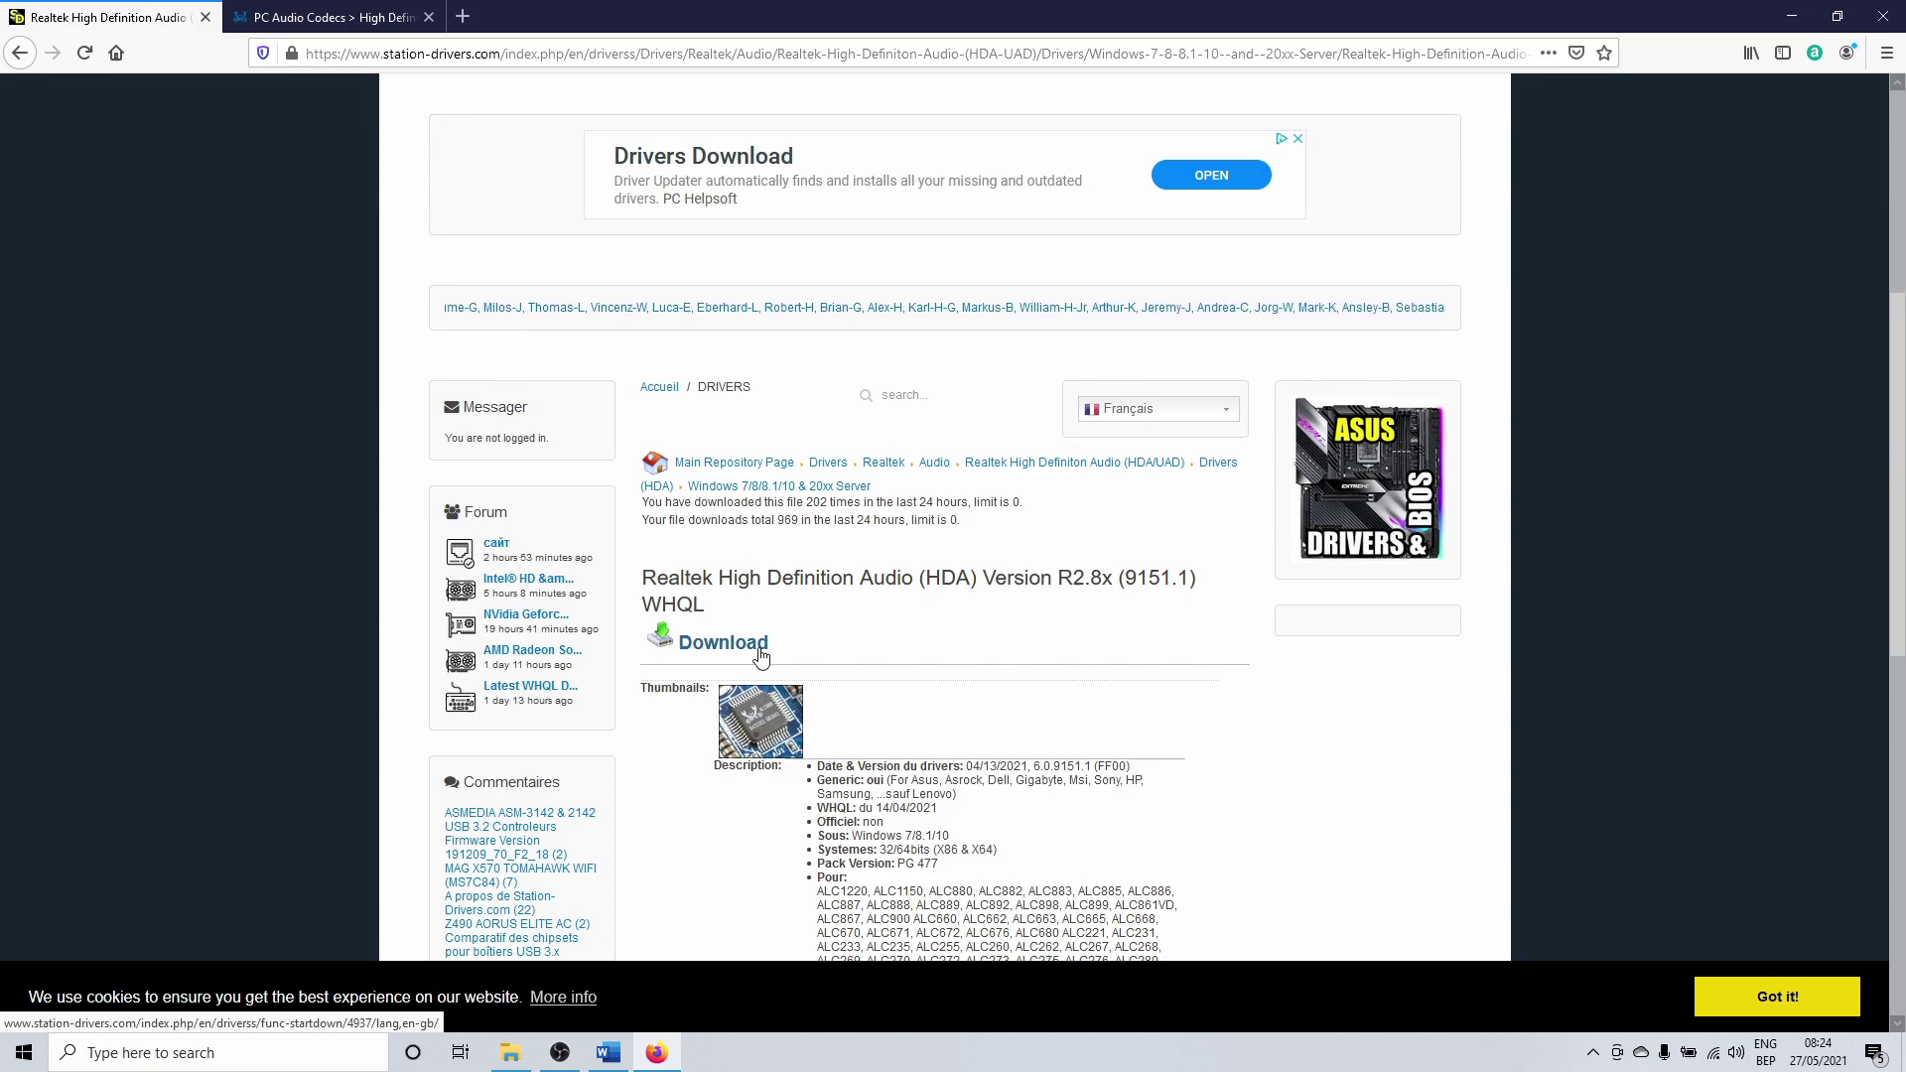
click(400, 24)
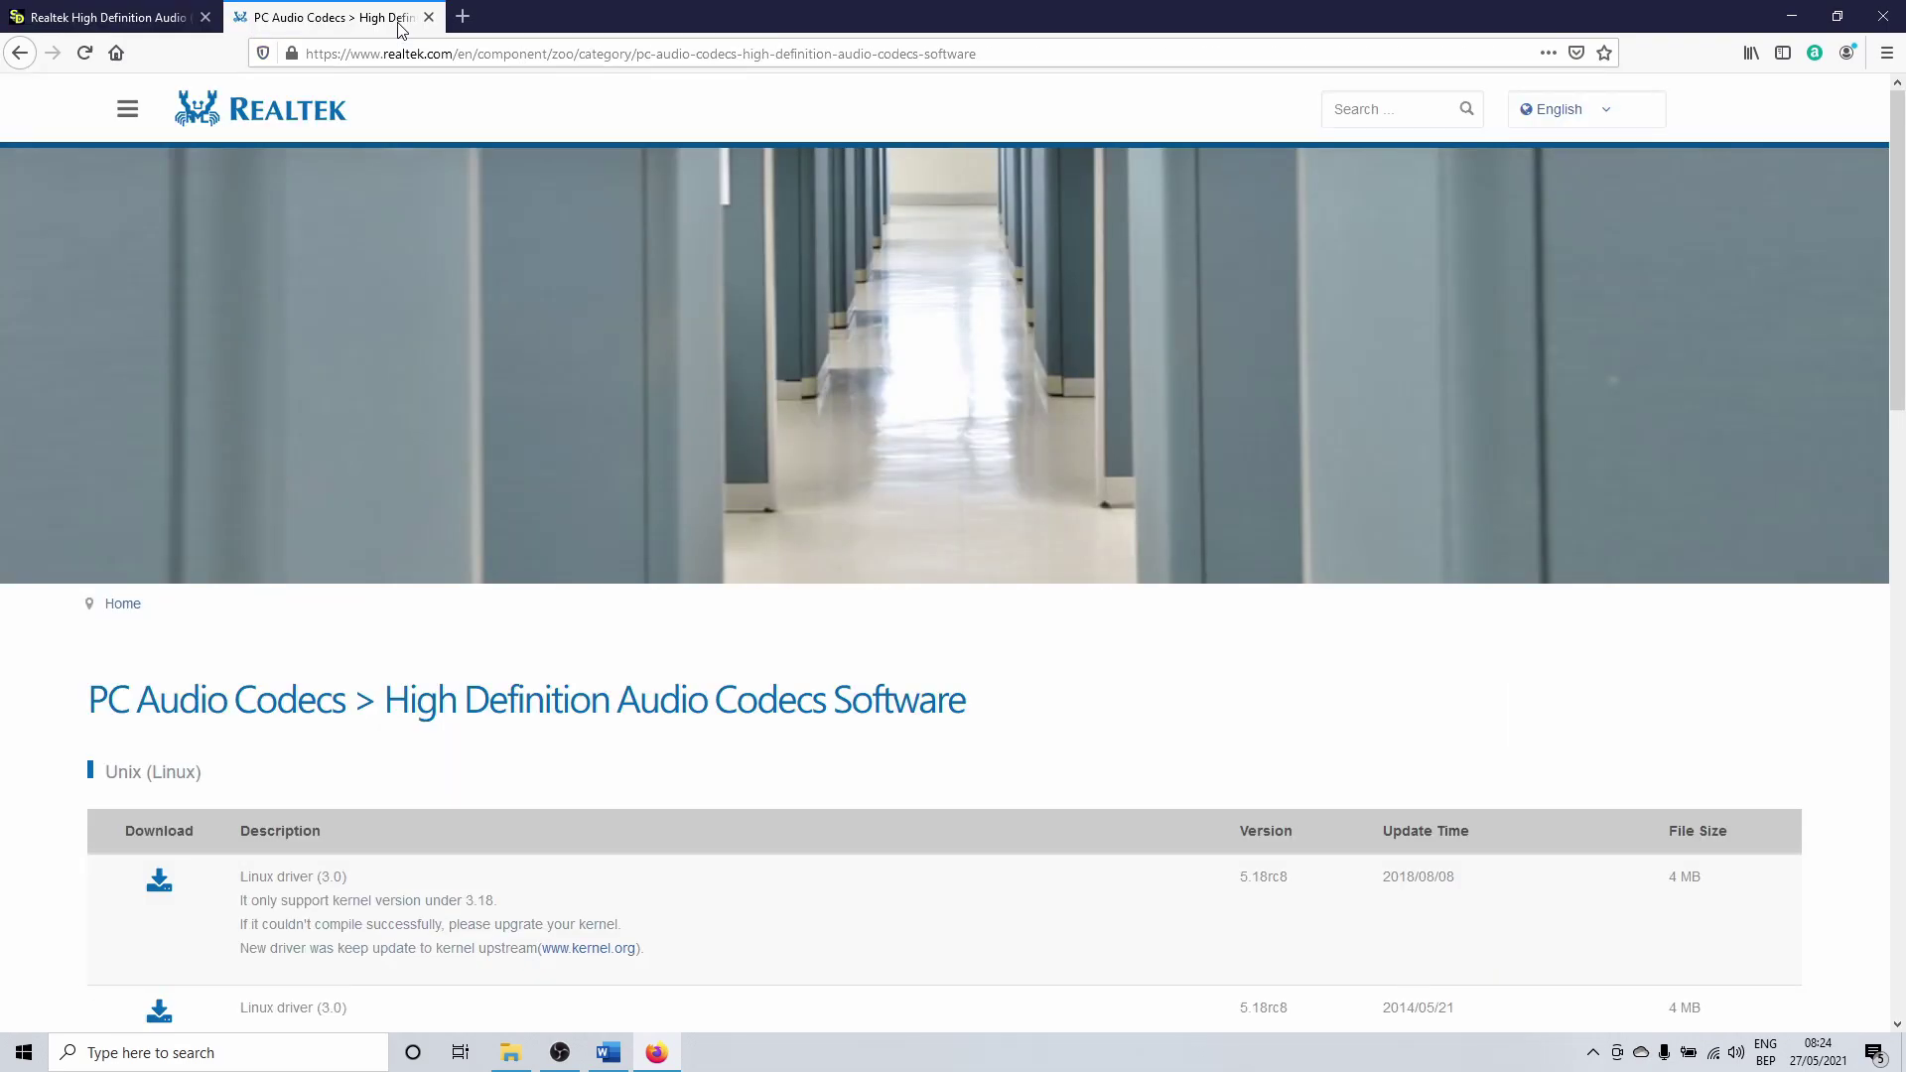
scroll(475, 314, down, 7)
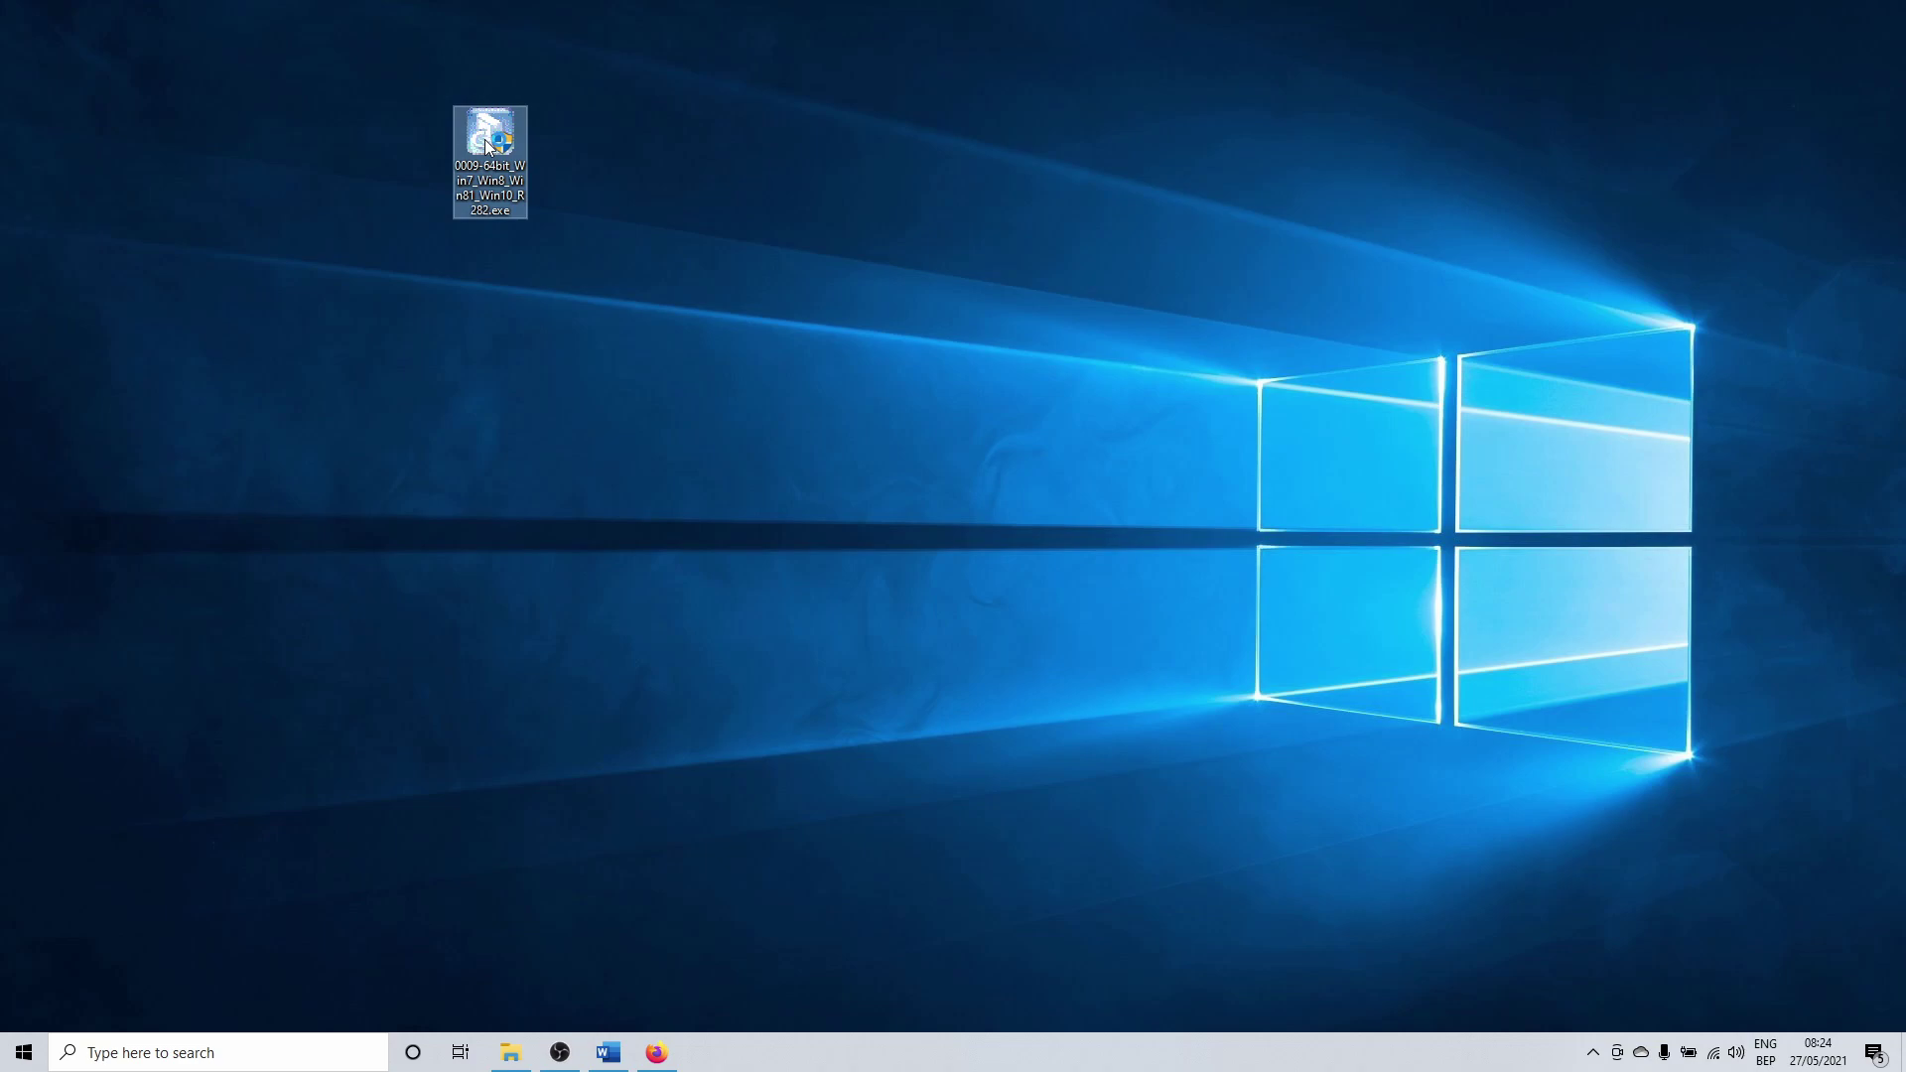
Launch 0009-64bit_Win7_Win8_Win81_Win10_R282.exe and advance through Setup to begin uninstalling the old driver.
double_click(485, 139)
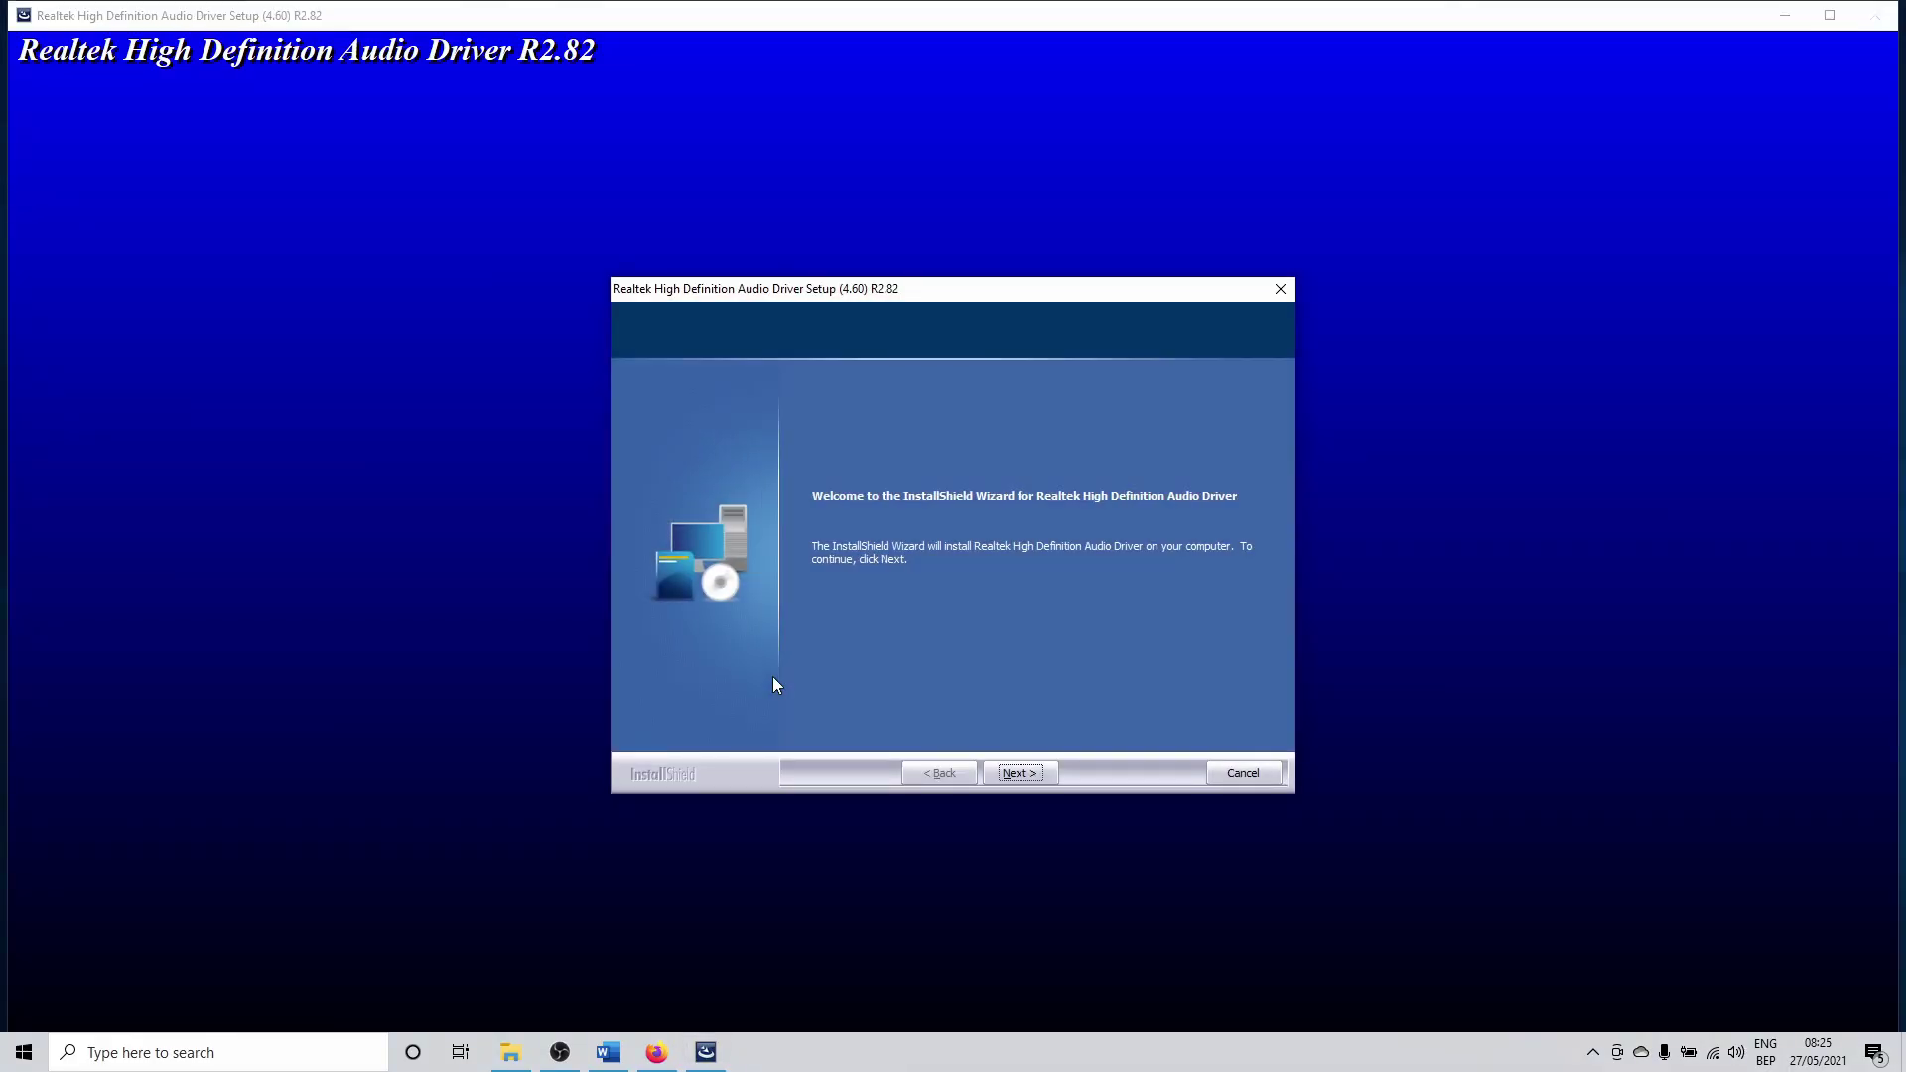
click(1029, 771)
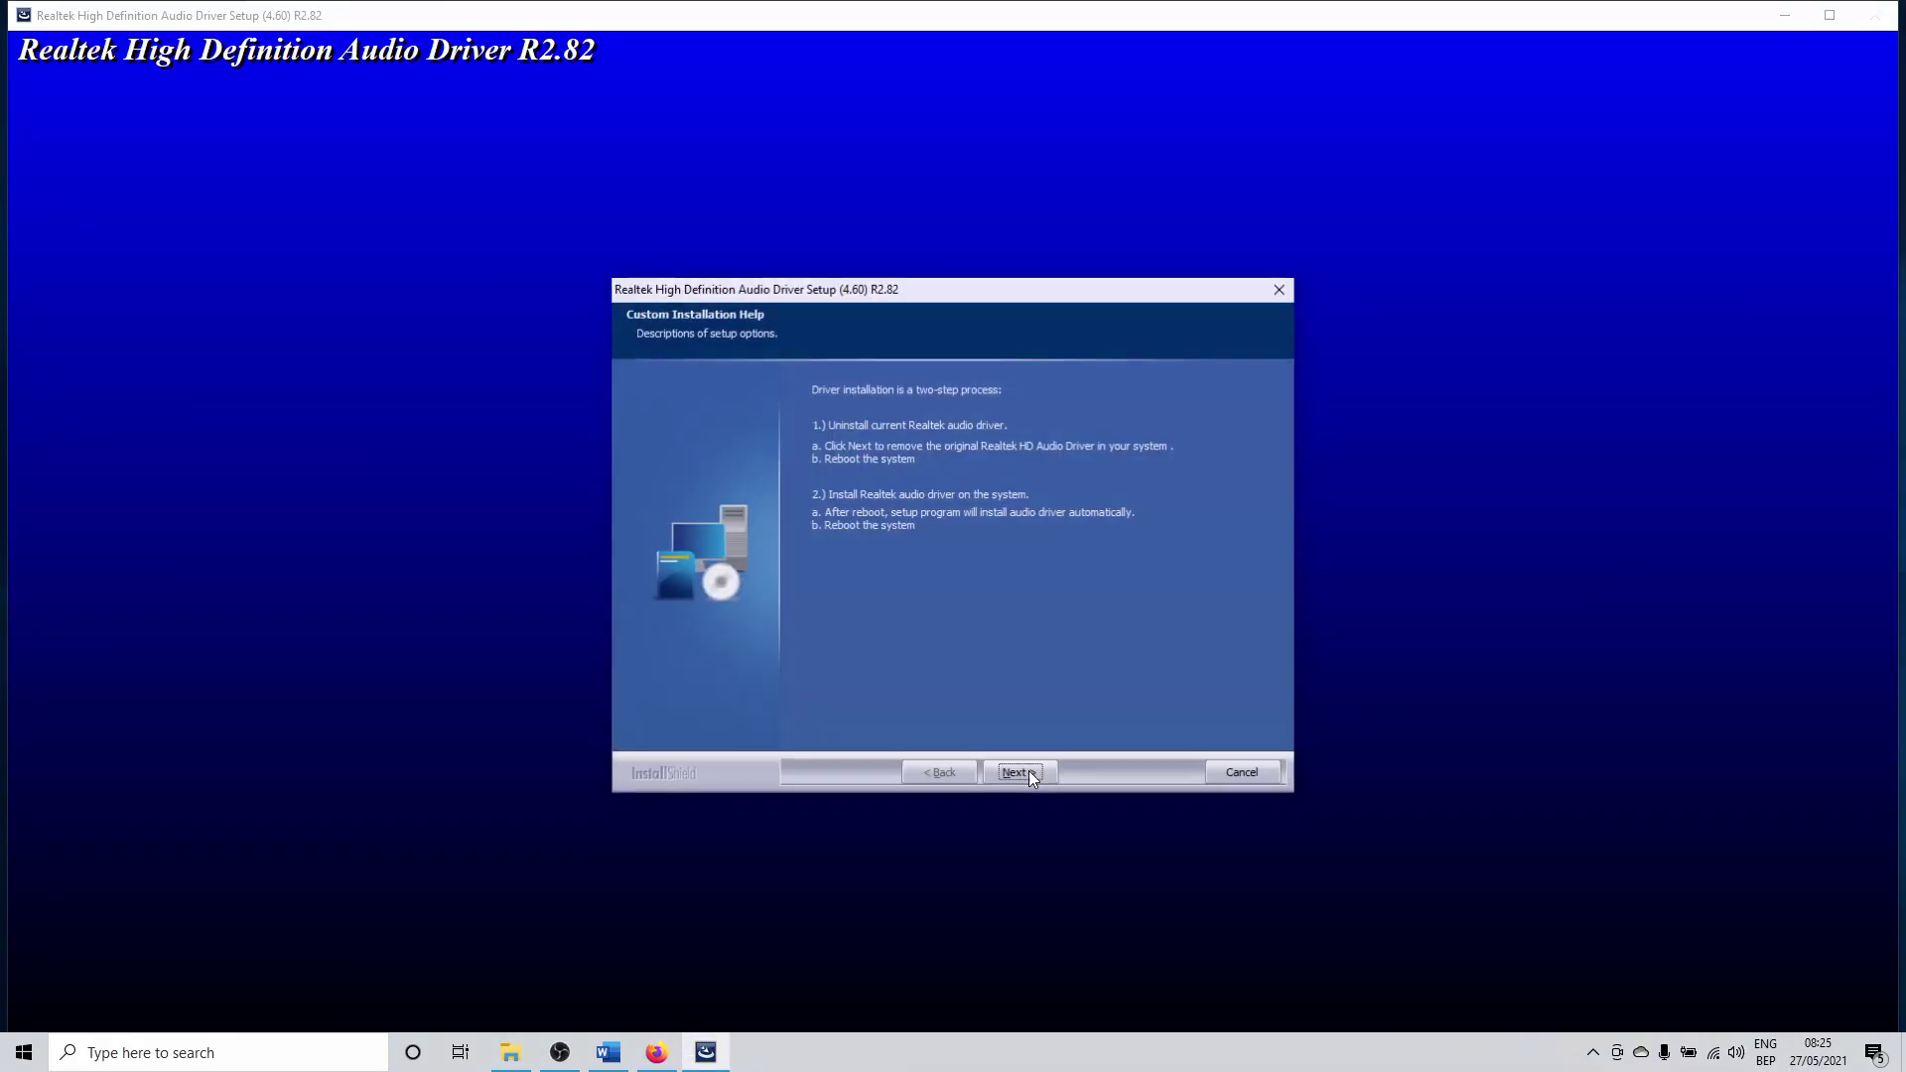
click(1028, 771)
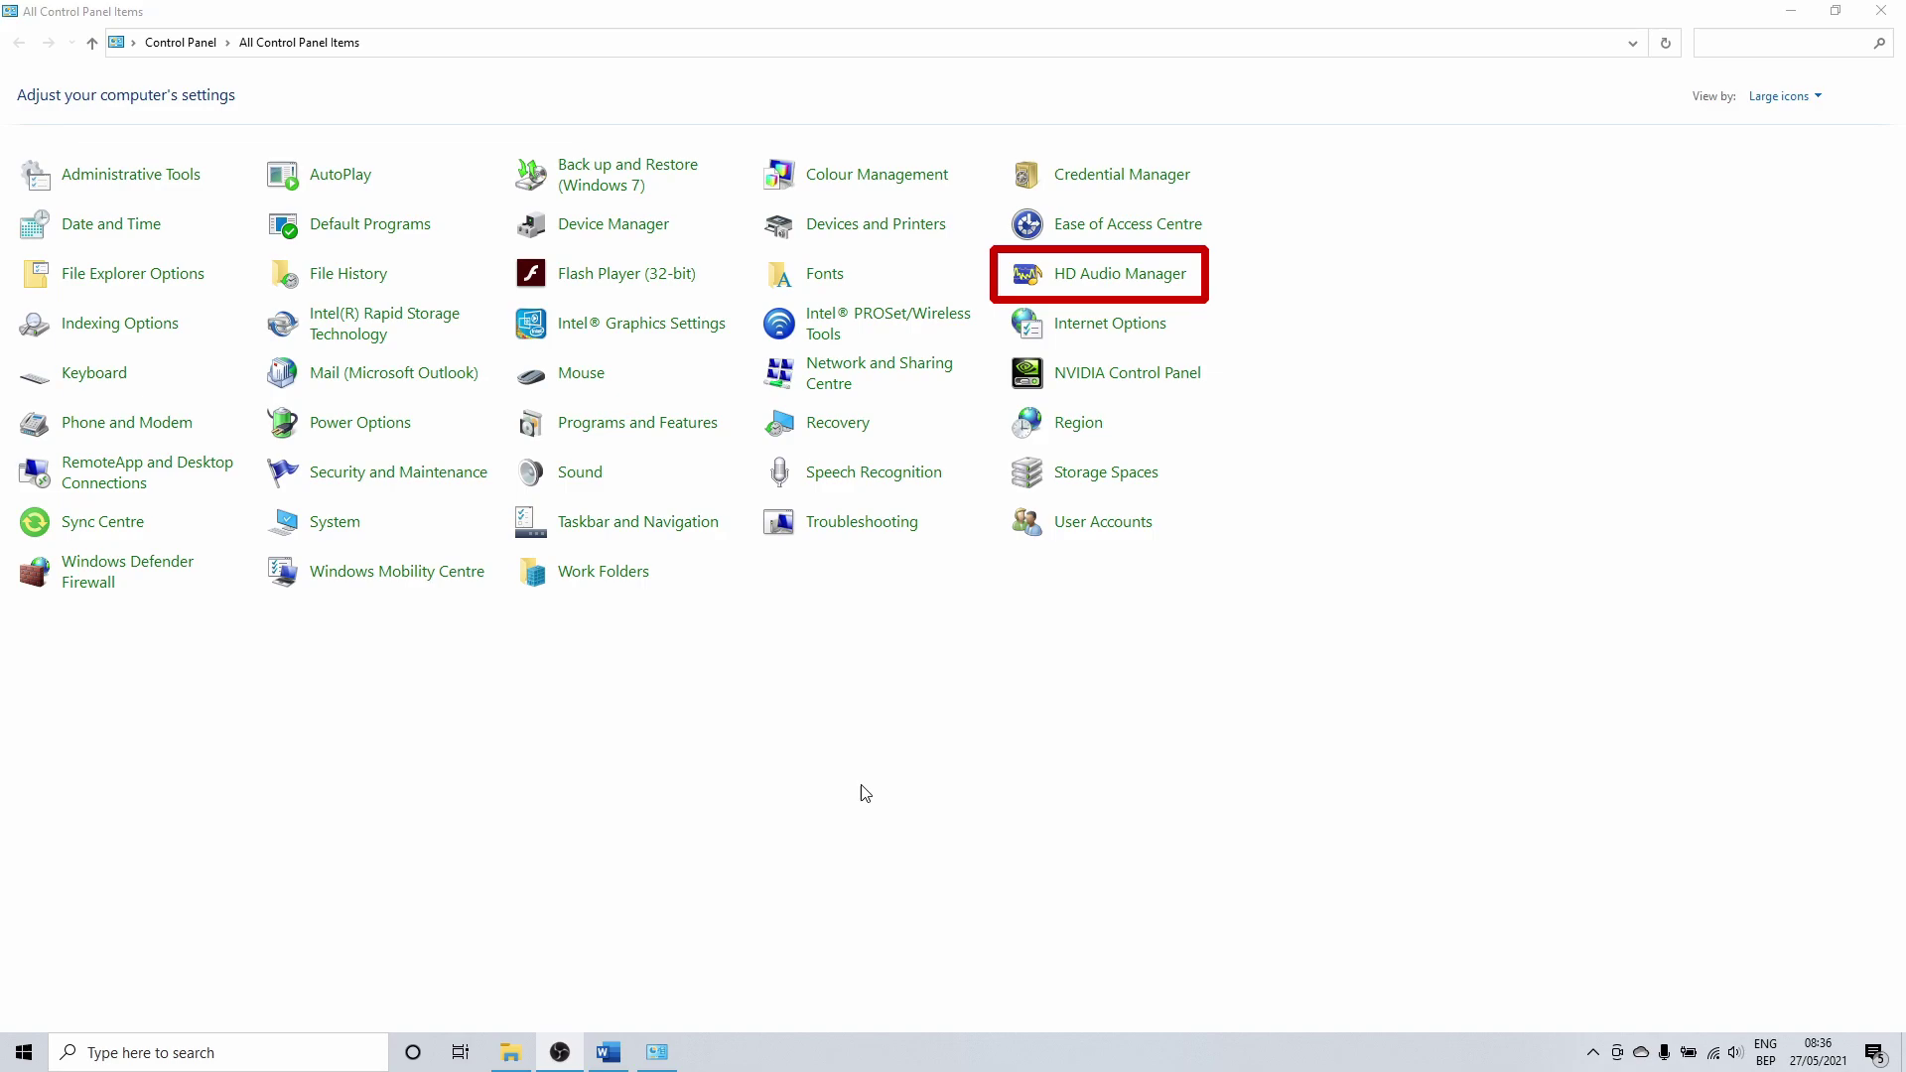
Browse to C:\Program Files\Realtek\Audio\HDA and find RAVCpl64.exe among its 17 items.
click(513, 1058)
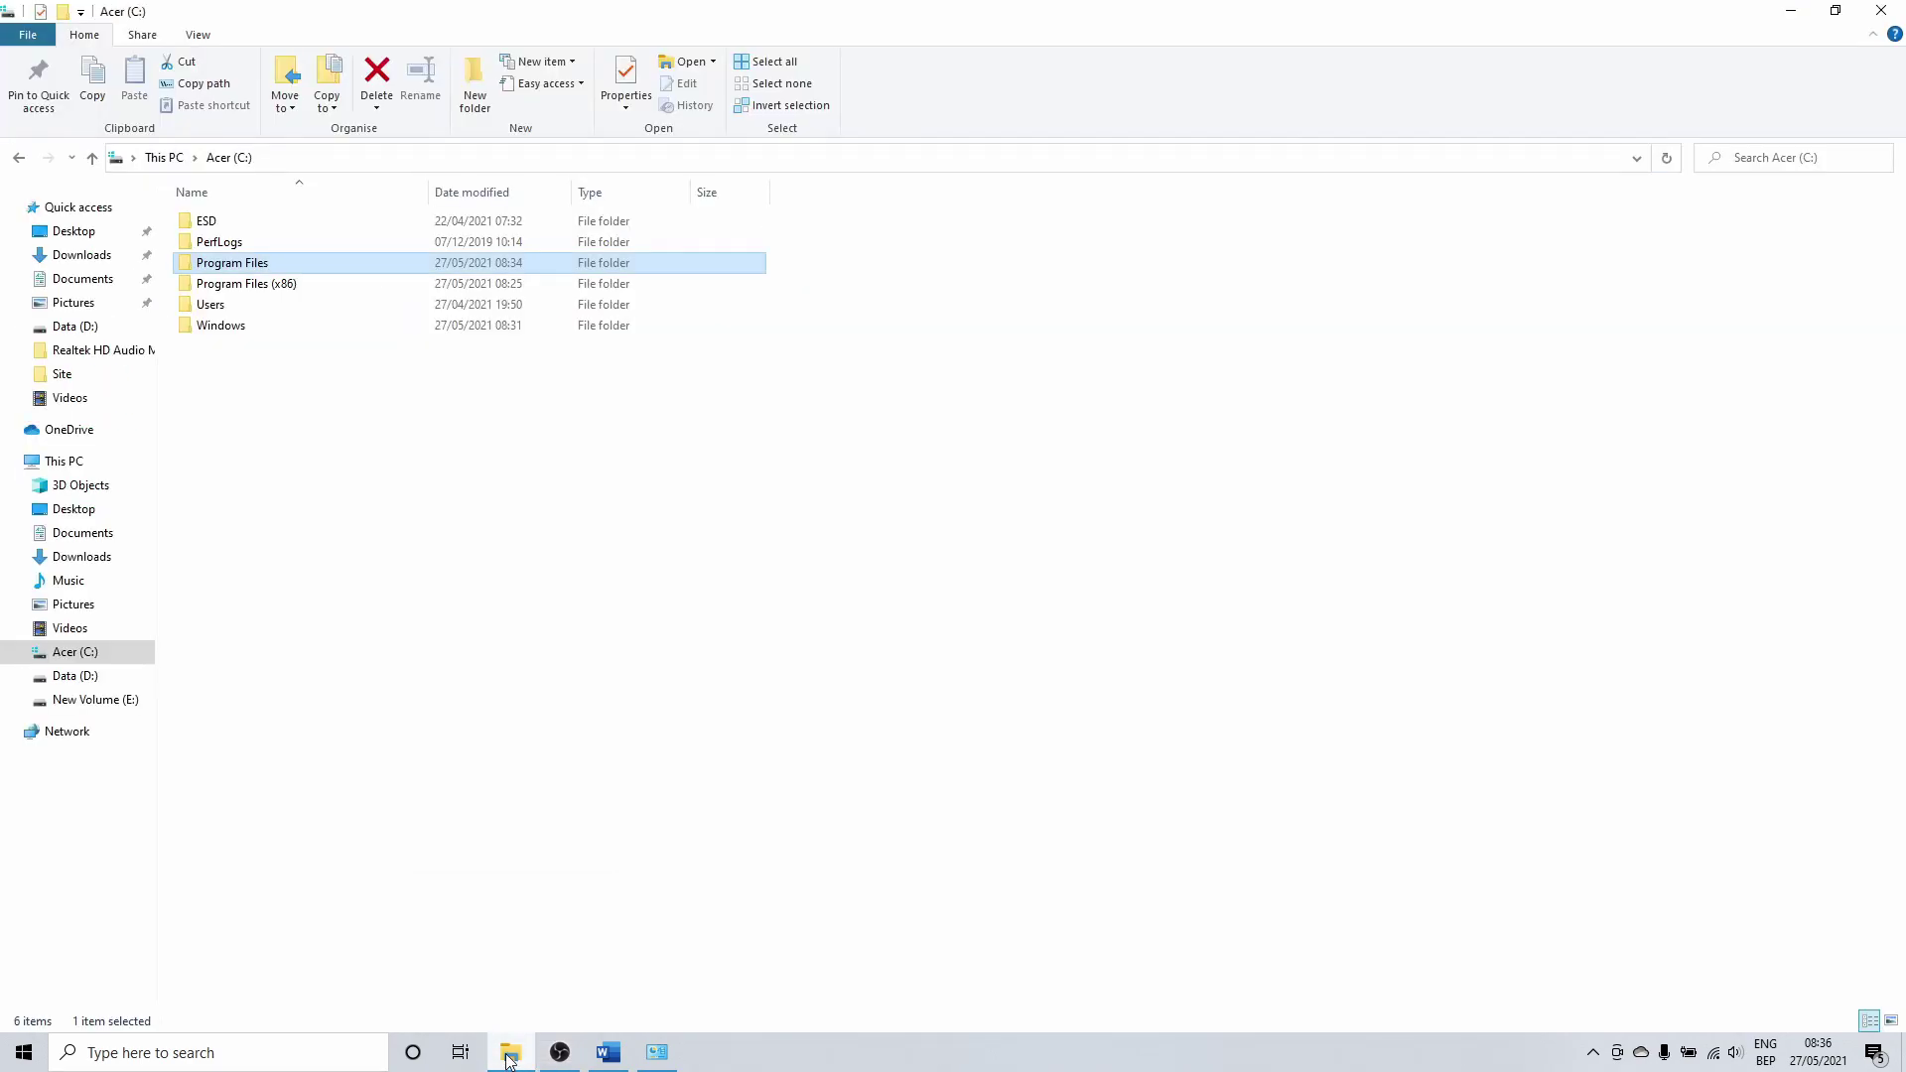
double_click(253, 266)
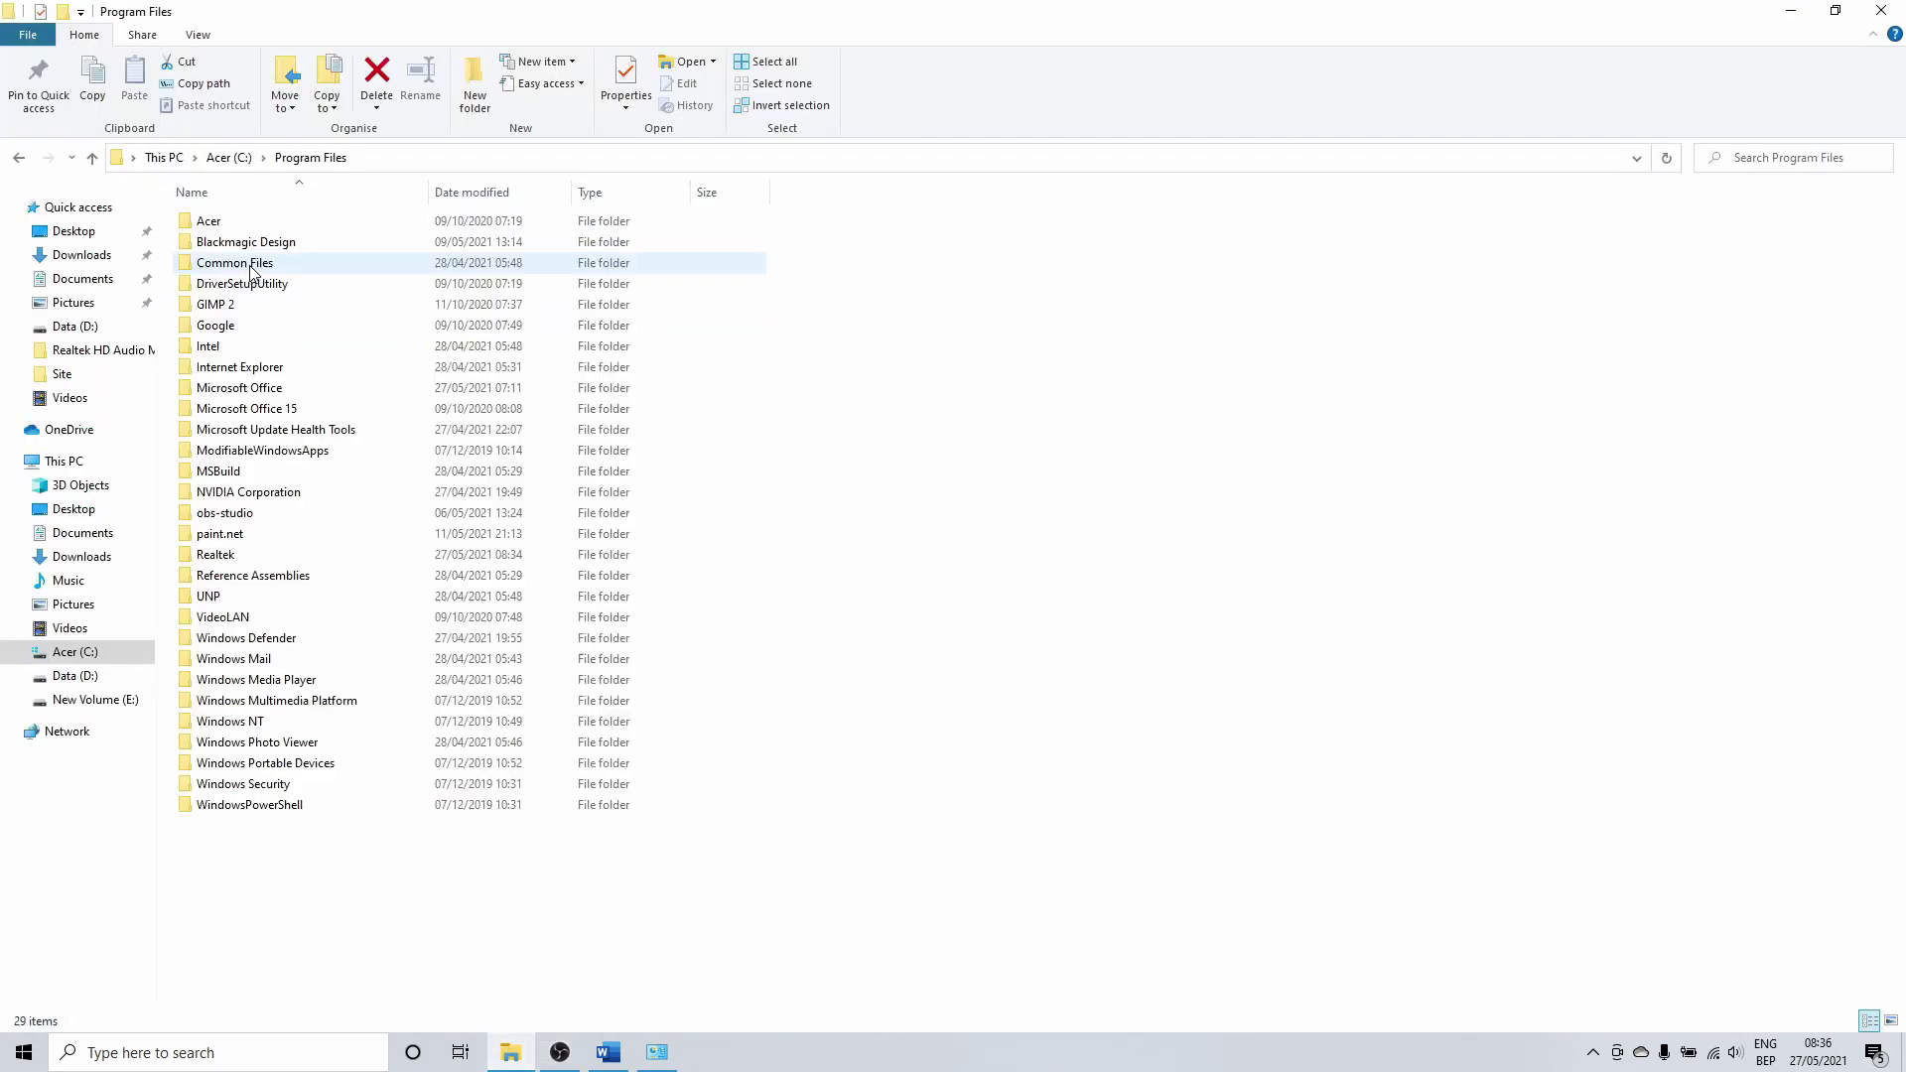
double_click(247, 553)
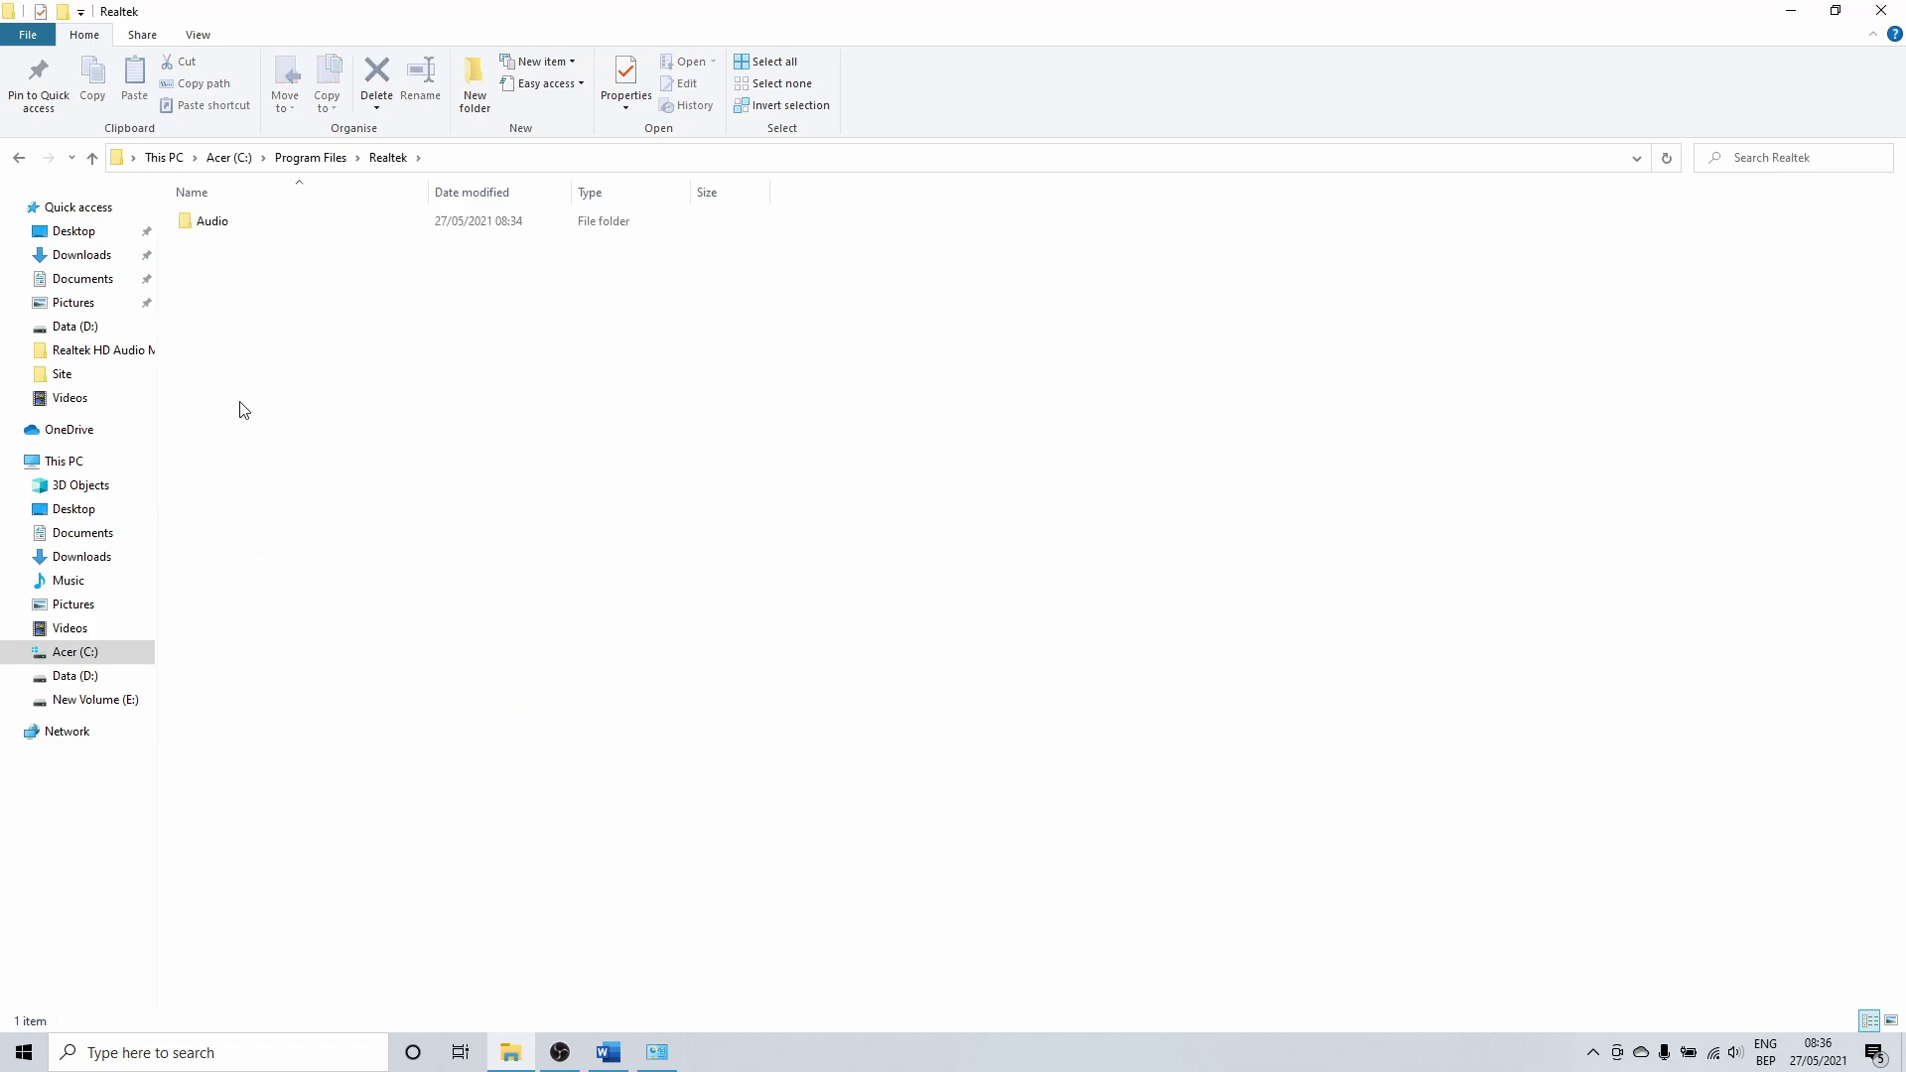
click(229, 228)
double_click(230, 228)
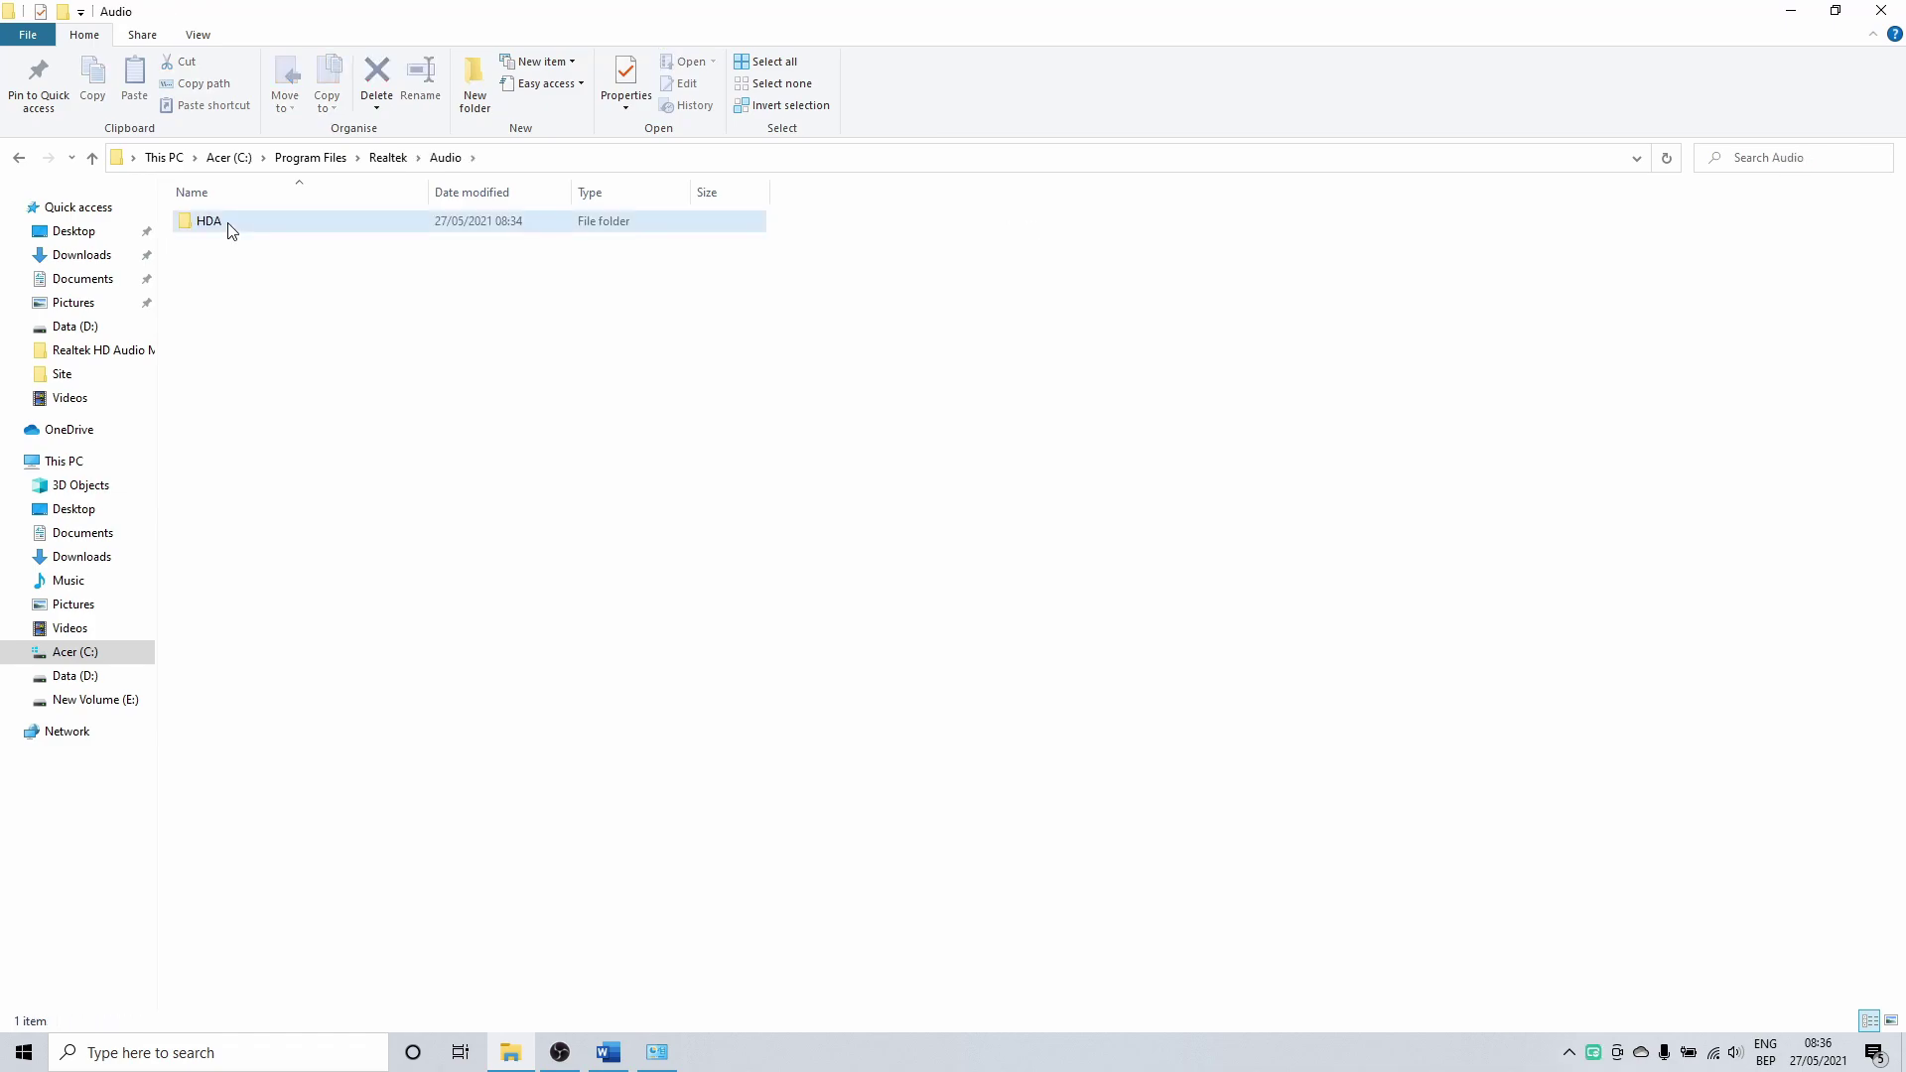
double_click(230, 228)
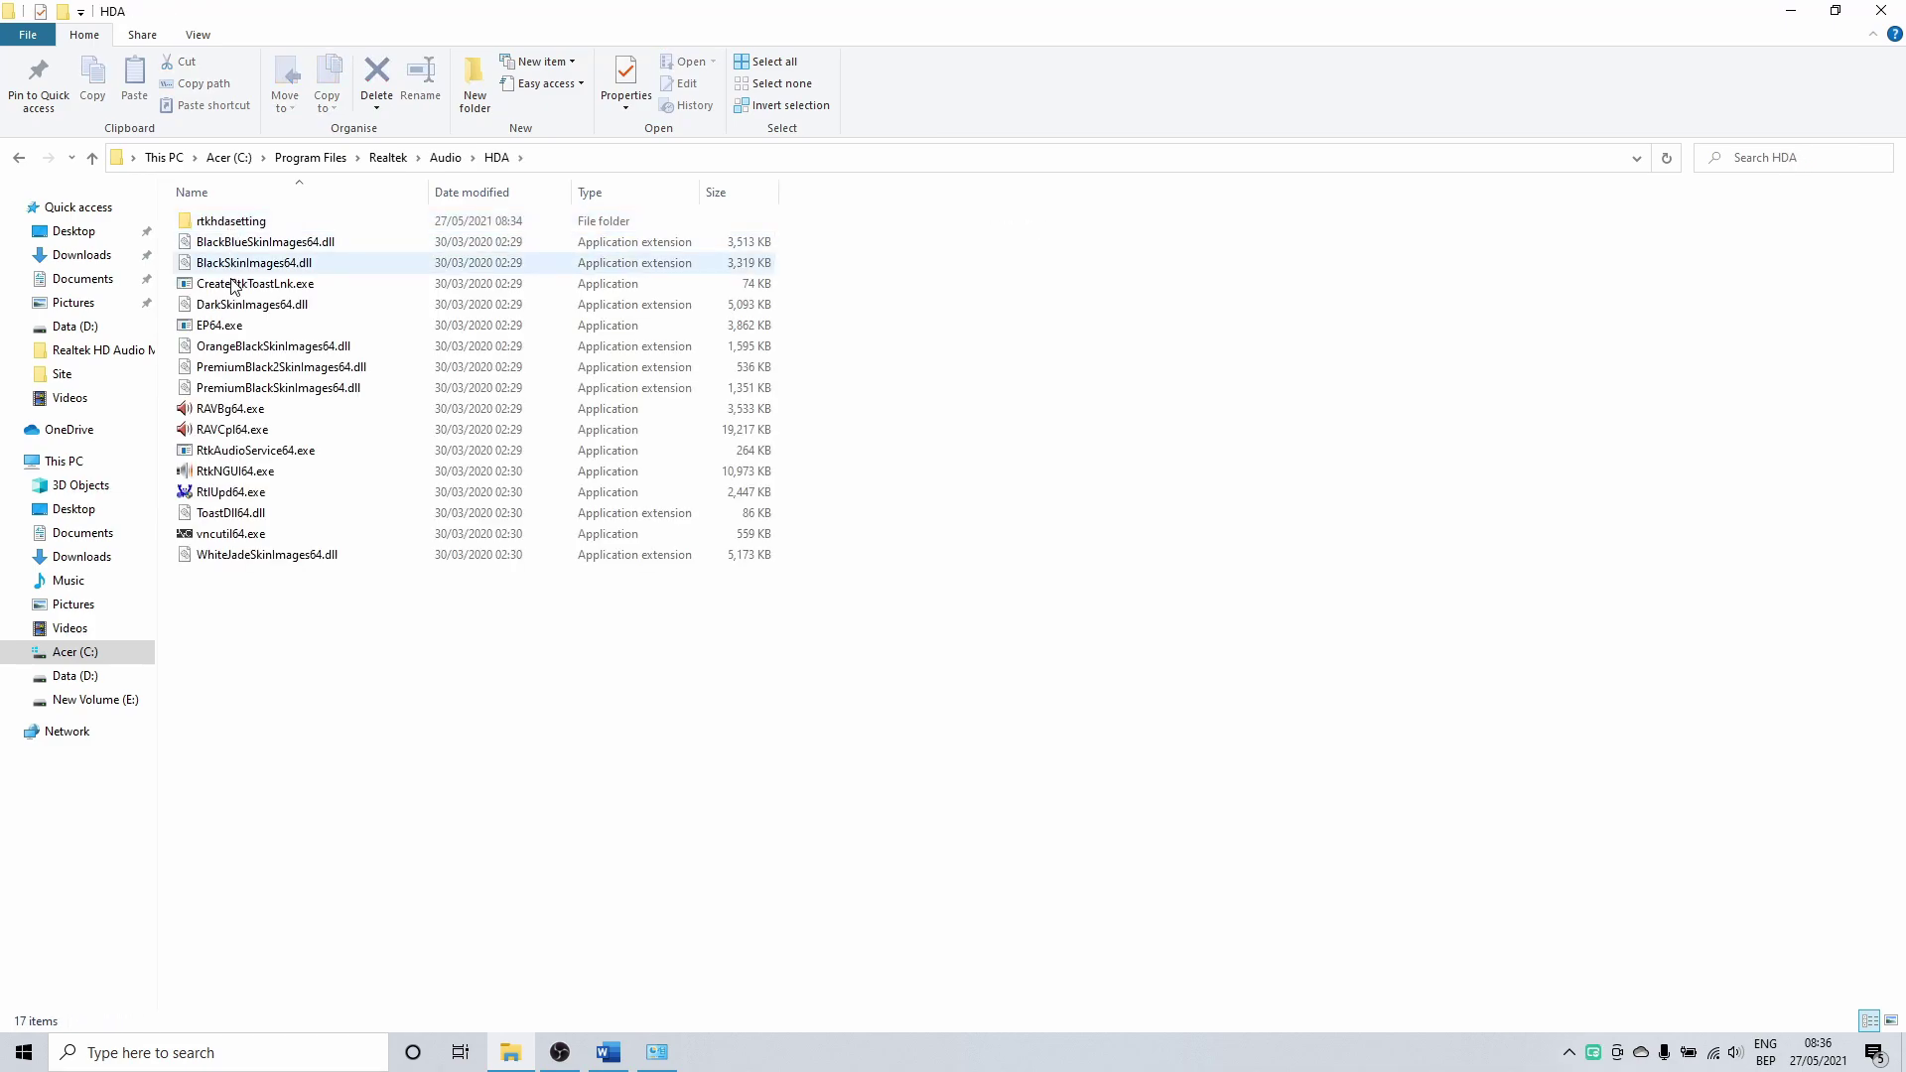
mouse_move(273, 435)
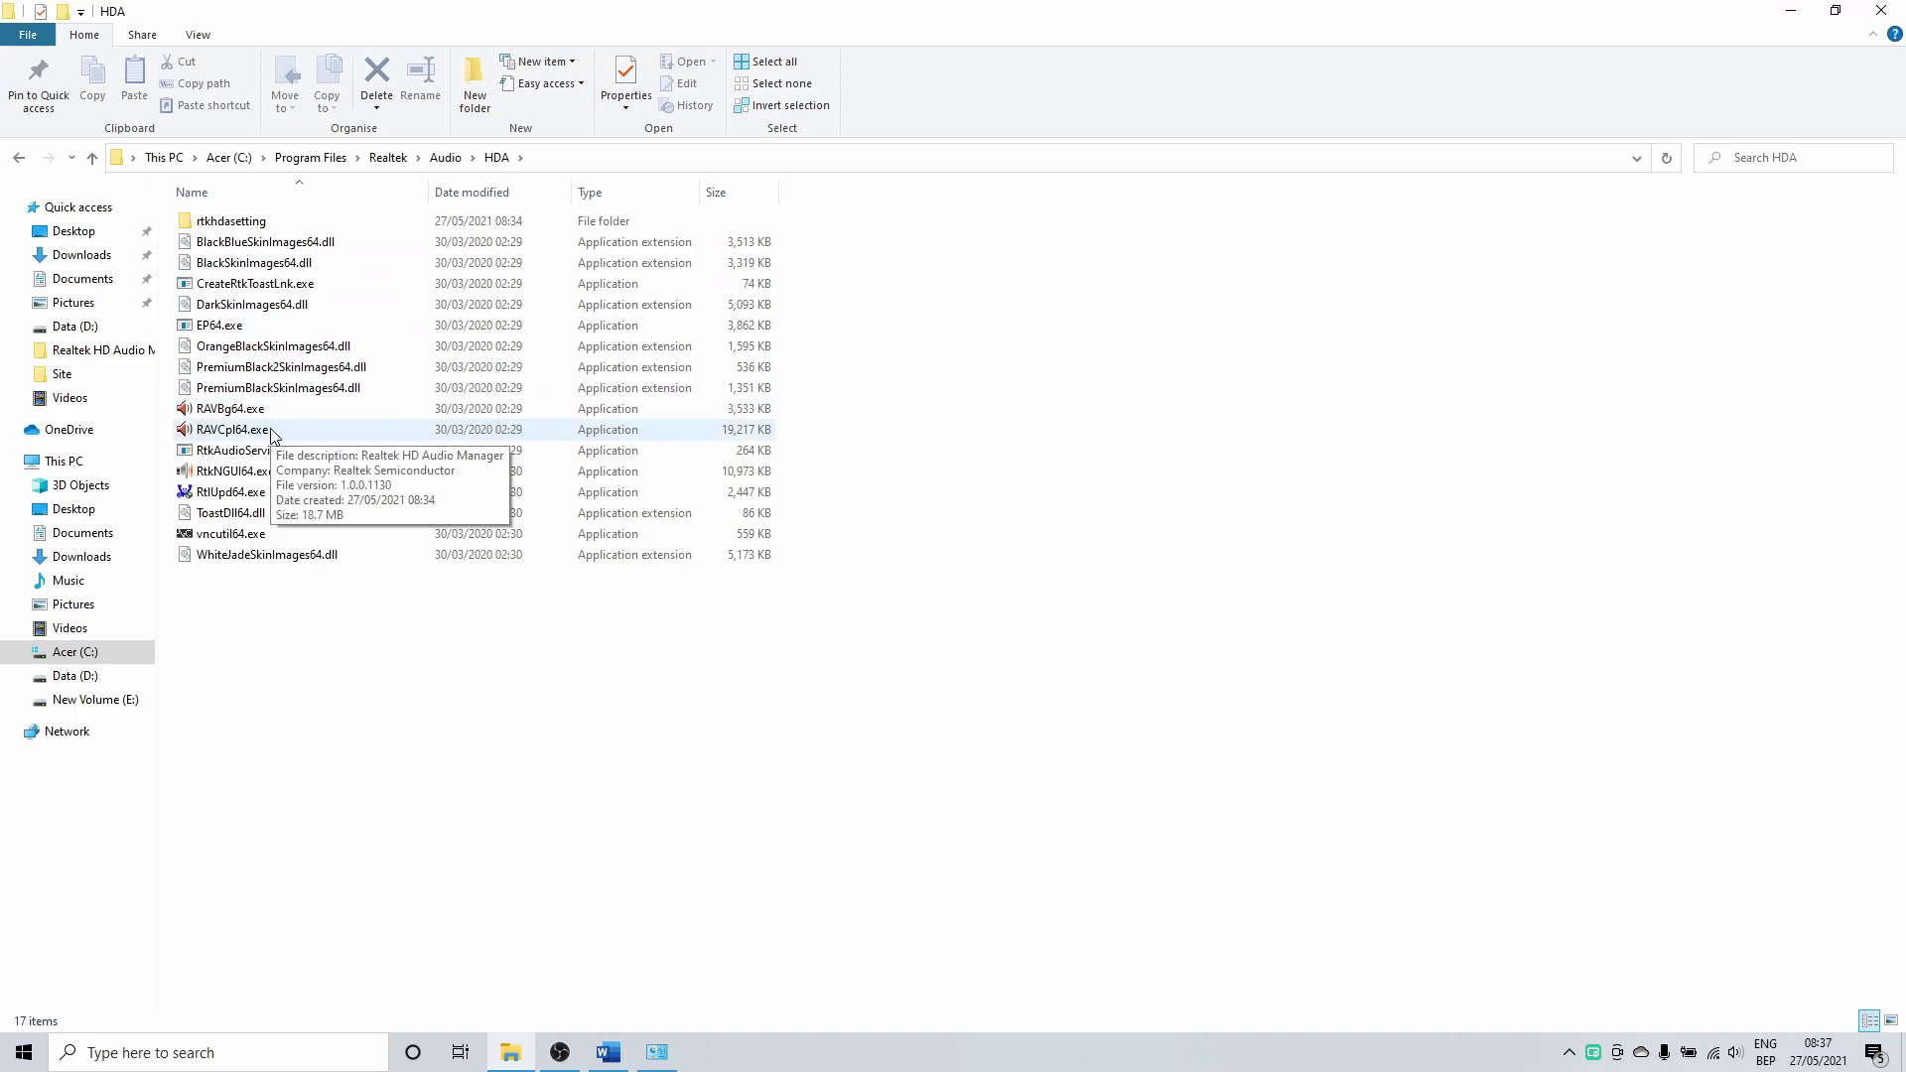